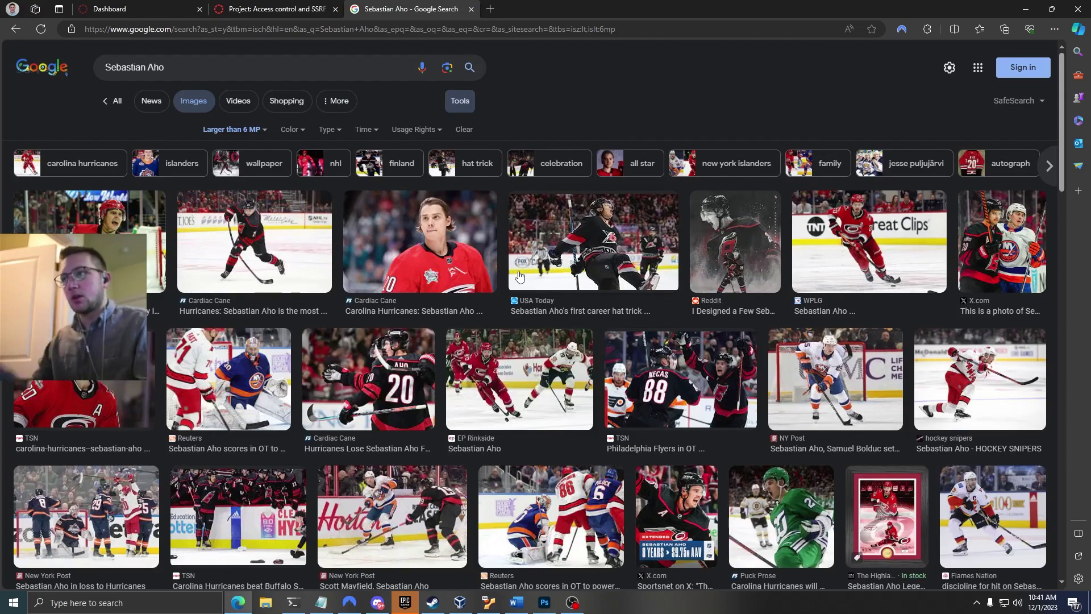
# - Preview the Cardiac Cane image result and, in Photoshop, create a 2000 × 2500 px document at 72 pixels/inch
pyautogui.click(277, 213)
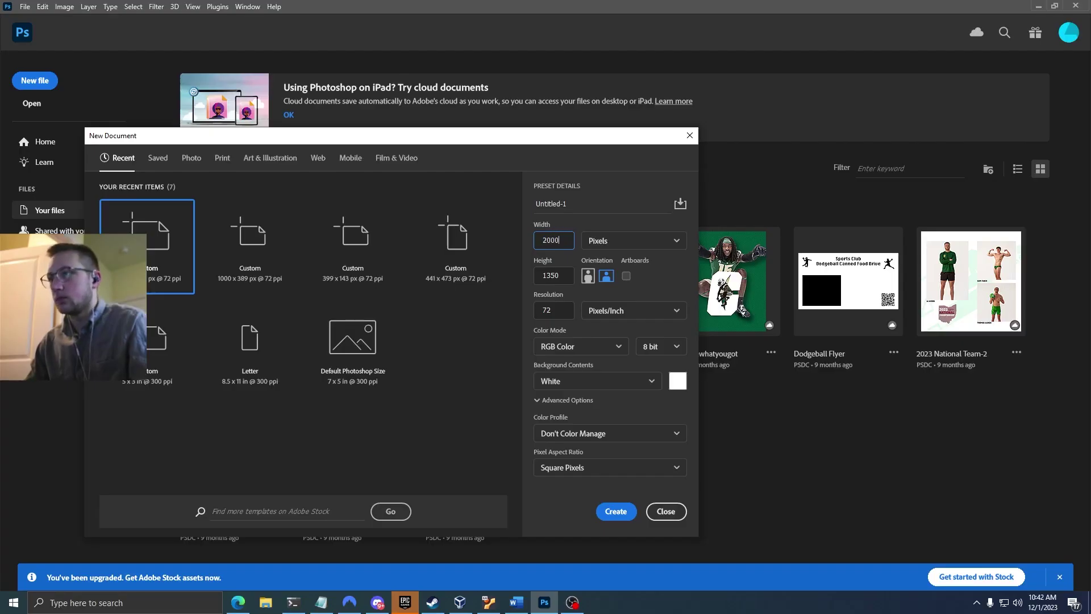
pyautogui.press('Tab')
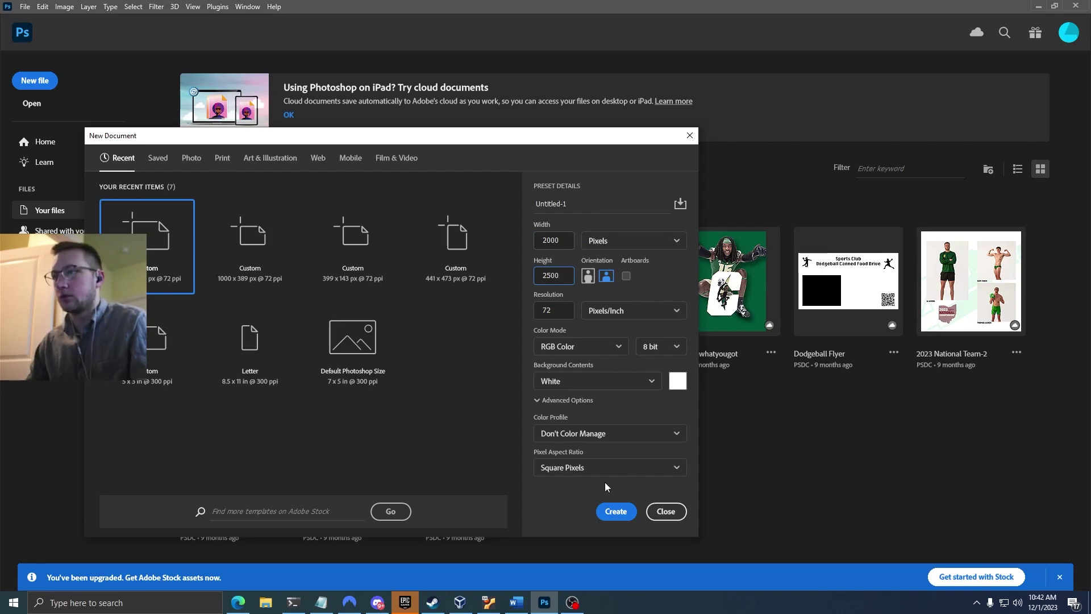
pyautogui.click(624, 514)
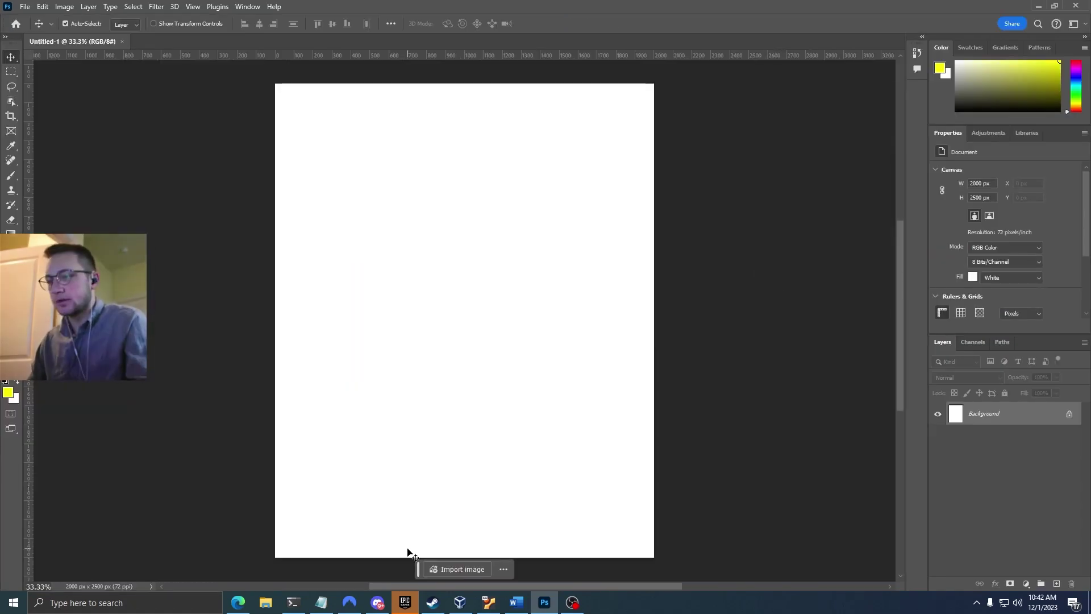
# - Switch back to the browser and open the previewed Cardiac Cane hockey image full size in a new tab
pyautogui.click(237, 603)
pyautogui.rightClick(785, 391)
pyautogui.click(832, 192)
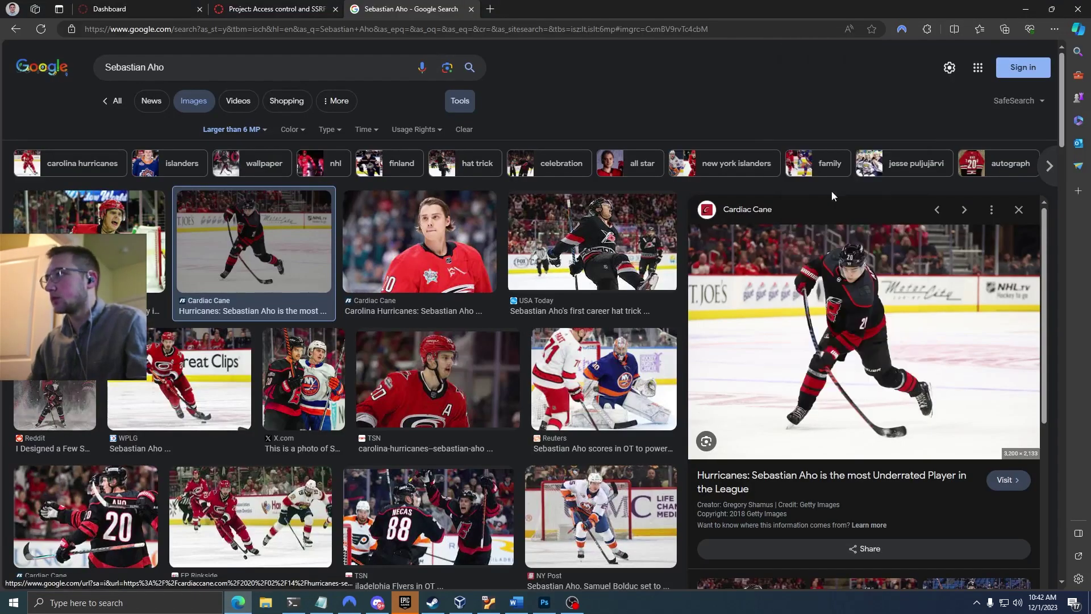
pyautogui.click(537, 8)
# - Save the full-size hockey image to the Downloads folder as Aho.jpeg
pyautogui.rightClick(486, 258)
pyautogui.click(561, 293)
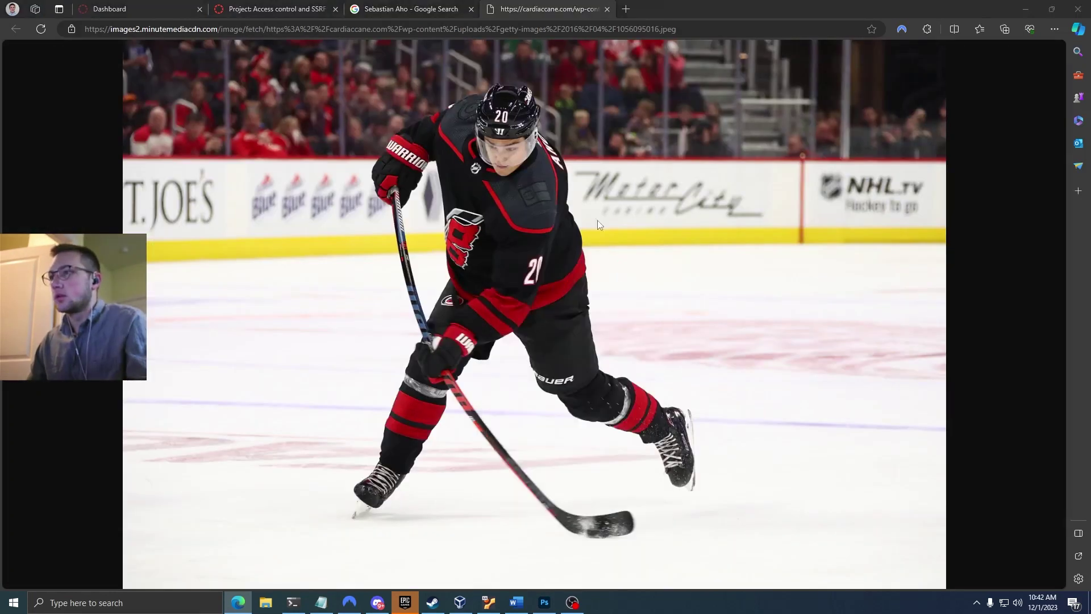
pyautogui.click(403, 245)
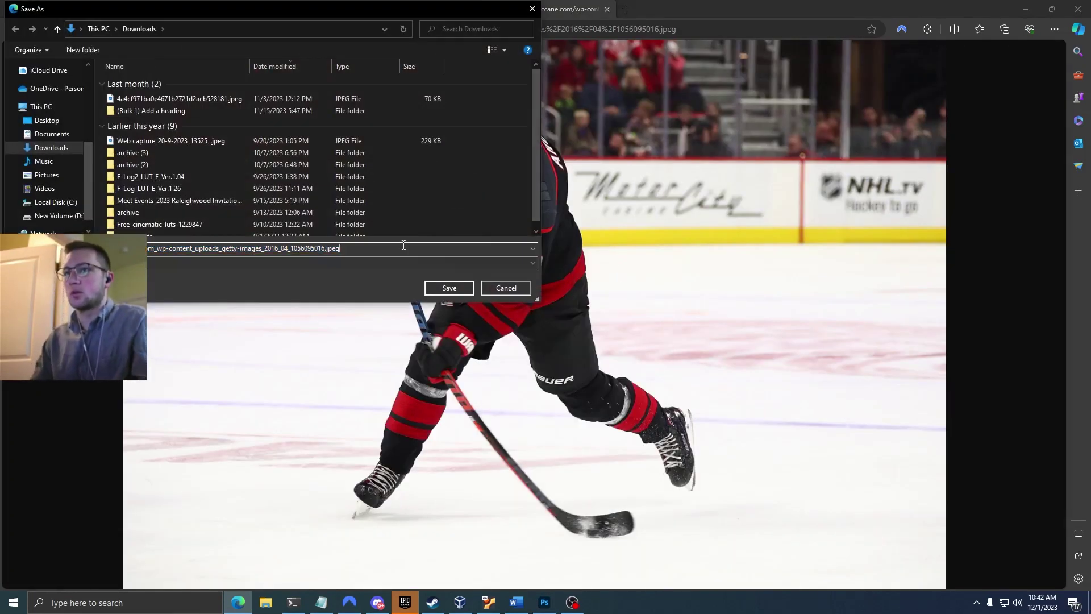
pyautogui.click(325, 248)
pyautogui.hotkey('shift', 'Home')
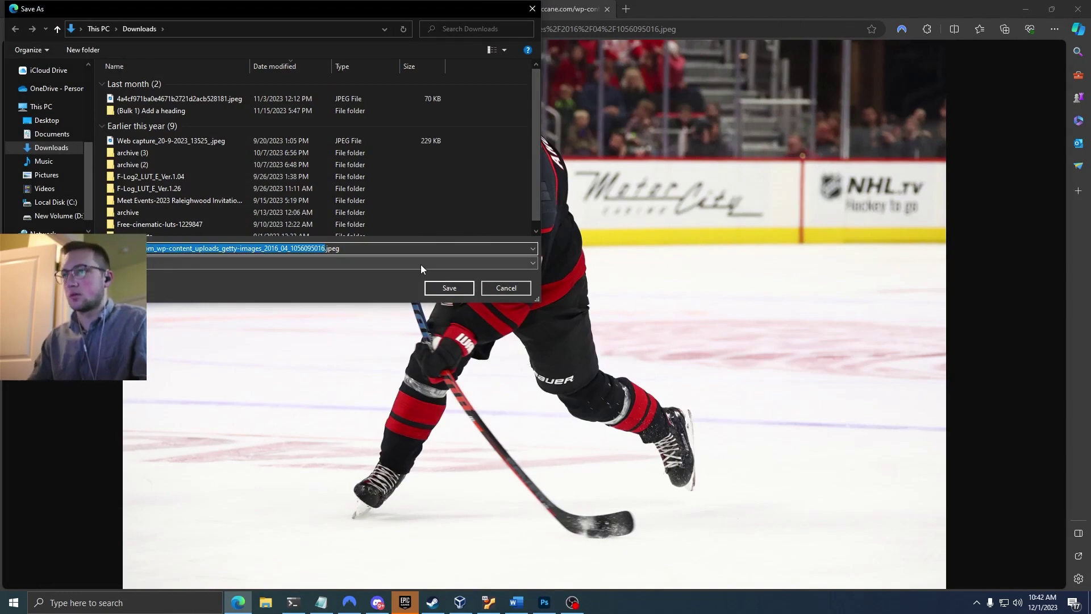
pyautogui.press('BackSpace')
pyautogui.press('Return')
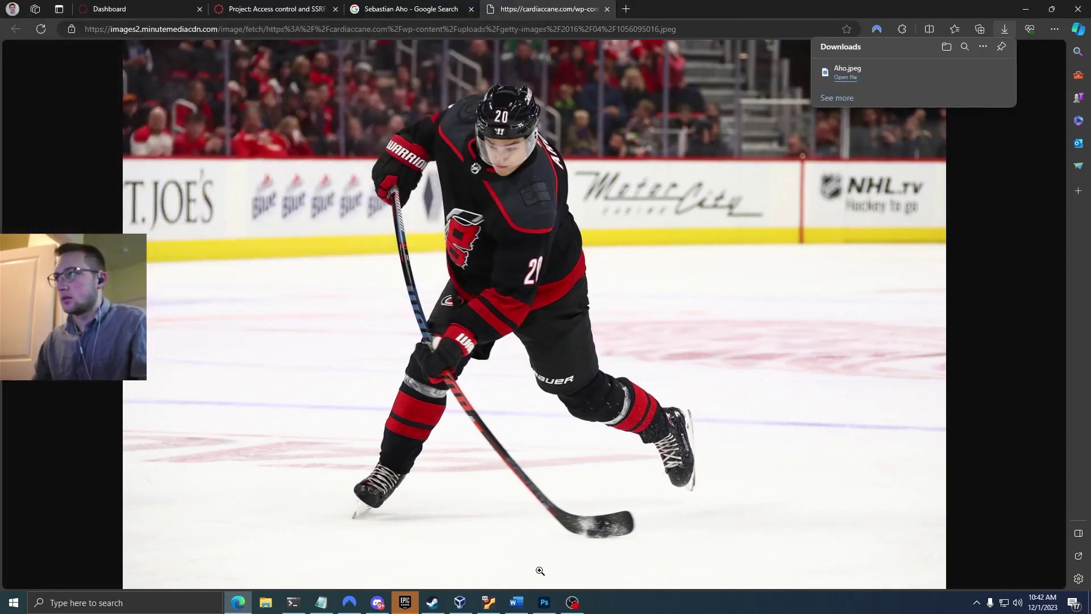
# - Switch to Photoshop and open Aho.jpeg as a separate document
pyautogui.click(544, 602)
pyautogui.click(24, 6)
pyautogui.click(42, 29)
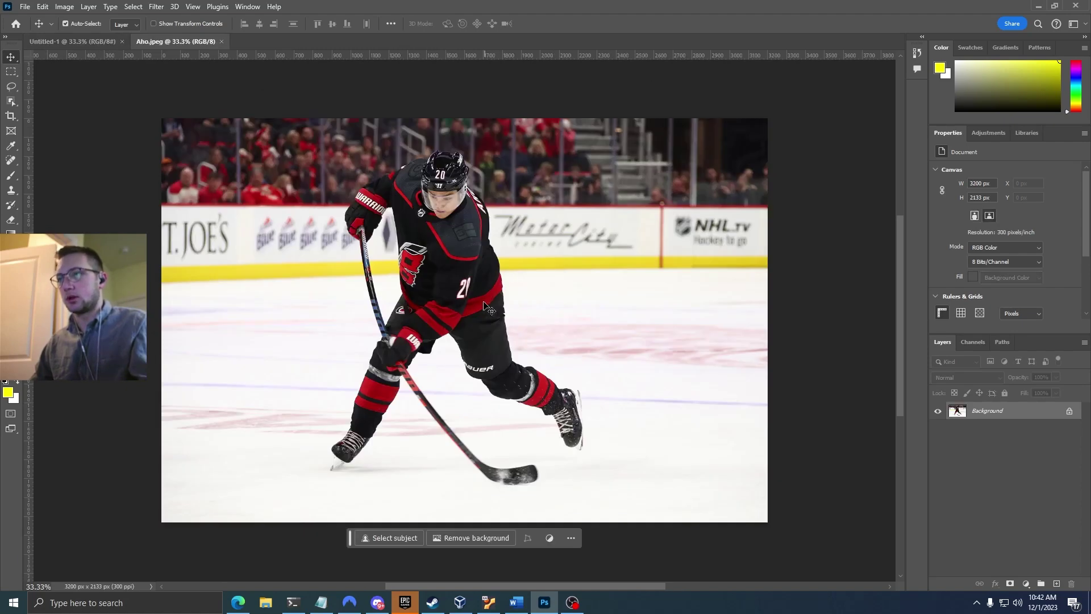
# - Bring the hockey photo into the Untitled-1 document, scale it to about 2837 × 1890 px and centre the player on the canvas
pyautogui.moveTo(477, 301)
pyautogui.mouseDown()
pyautogui.moveTo(367, 184)
pyautogui.moveTo(88, 46)
pyautogui.moveTo(146, 106)
pyautogui.moveTo(470, 295)
pyautogui.mouseUp()
pyautogui.scroll(-1, 470, 295)
pyautogui.moveTo(653, 214); pyautogui.dragTo(628, 232)
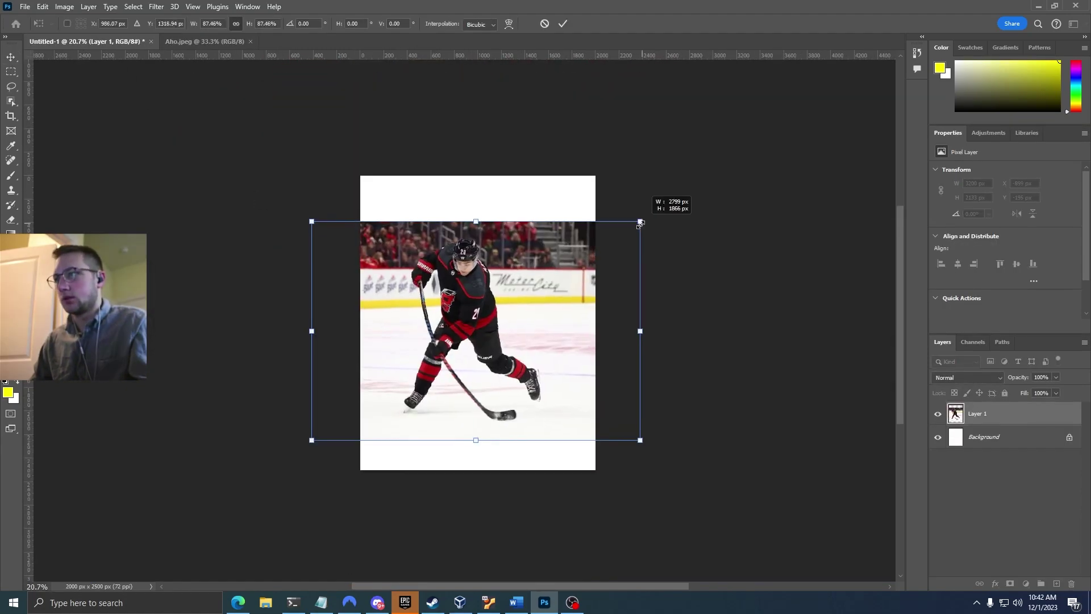
pyautogui.moveTo(577, 279)
pyautogui.mouseDown()
pyautogui.moveTo(592, 257)
pyautogui.moveTo(593, 284)
pyautogui.mouseUp()
pyautogui.moveTo(642, 234); pyautogui.dragTo(658, 221)
pyautogui.moveTo(573, 274); pyautogui.dragTo(568, 265)
pyautogui.press('Return')
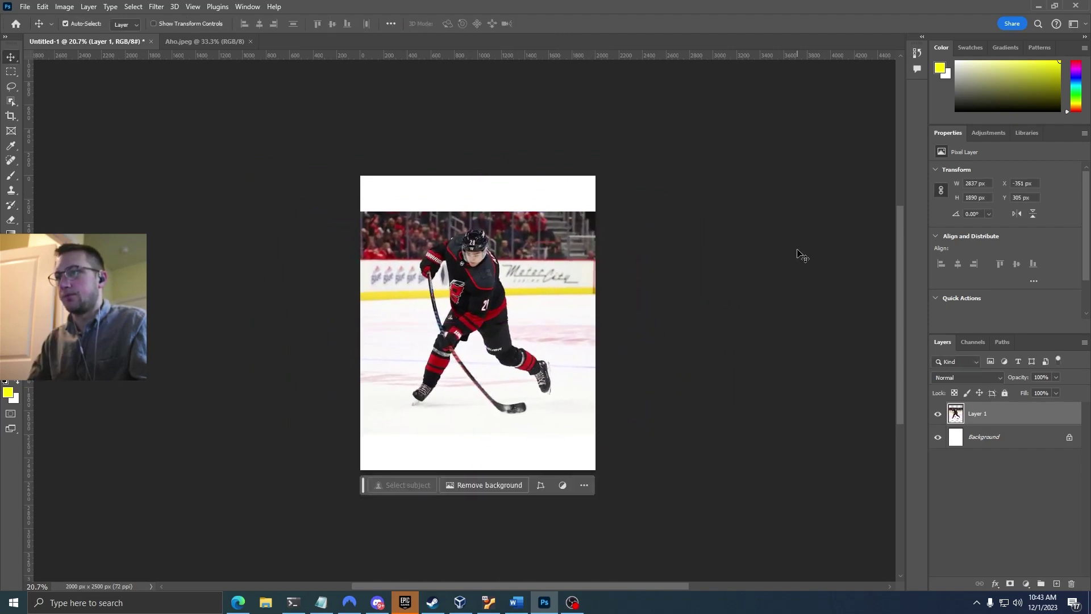
pyautogui.moveTo(495, 279); pyautogui.dragTo(513, 288)
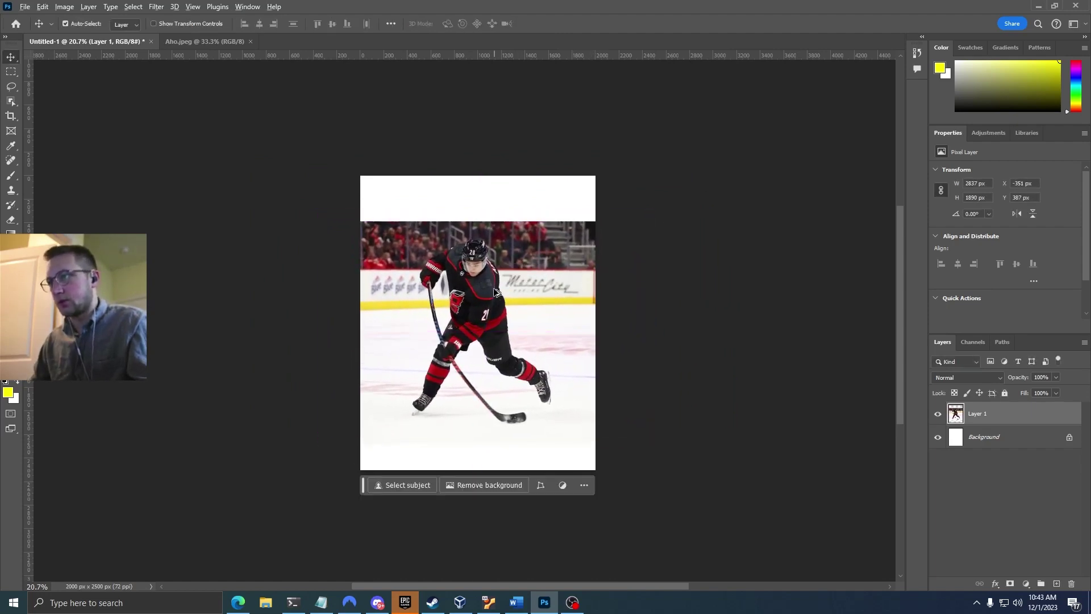
# - Rename the hockey photo's layer as Aho
pyautogui.scroll(3, 494, 289)
pyautogui.scroll(-1, 501, 287)
pyautogui.doubleClick(991, 413)
pyautogui.press('Escape')
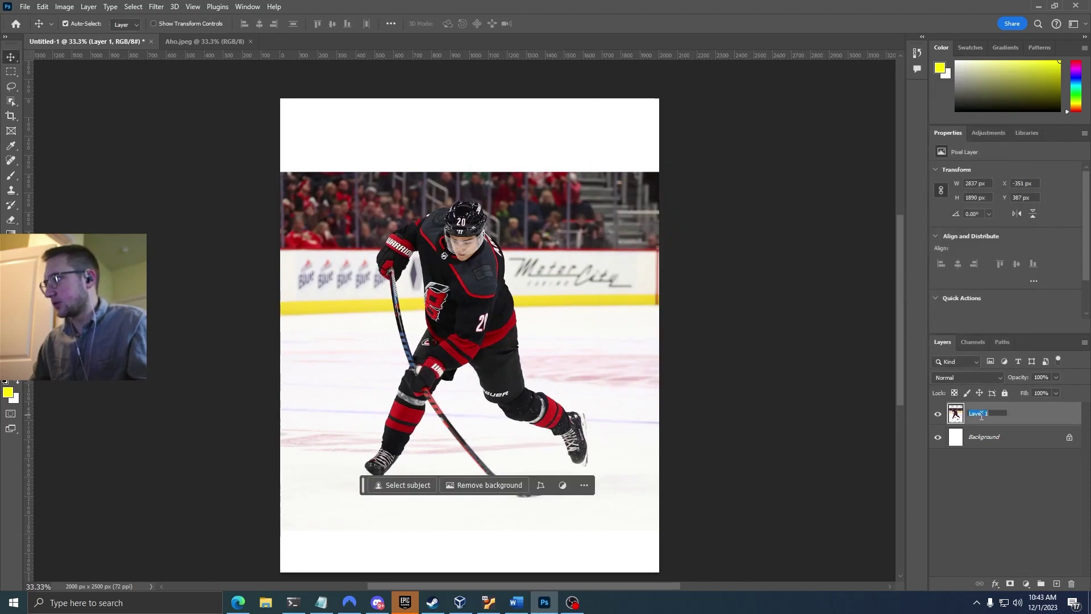
pyautogui.write('Aho')
pyautogui.press('Return')
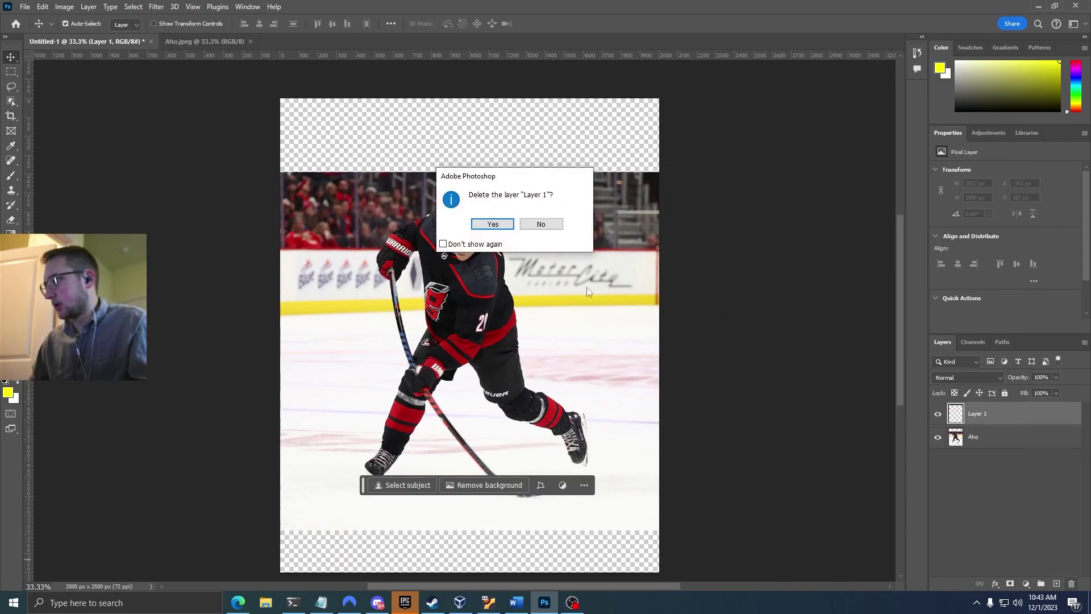
# - Delete the empty Layer 1 and add a magenta solid color fill layer beneath the Aho layer
pyautogui.click(493, 225)
pyautogui.click(1025, 584)
pyautogui.click(1017, 384)
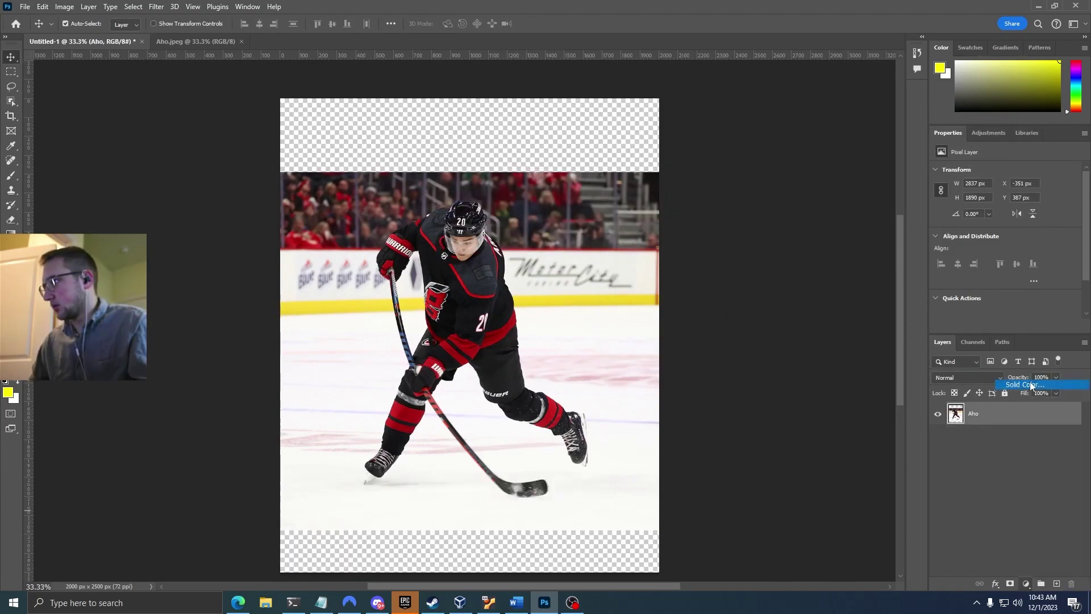
pyautogui.moveTo(554, 160)
pyautogui.mouseDown()
pyautogui.moveTo(534, 145)
pyautogui.moveTo(554, 141)
pyautogui.mouseUp()
pyautogui.click(656, 131)
pyautogui.moveTo(1000, 427); pyautogui.dragTo(933, 451)
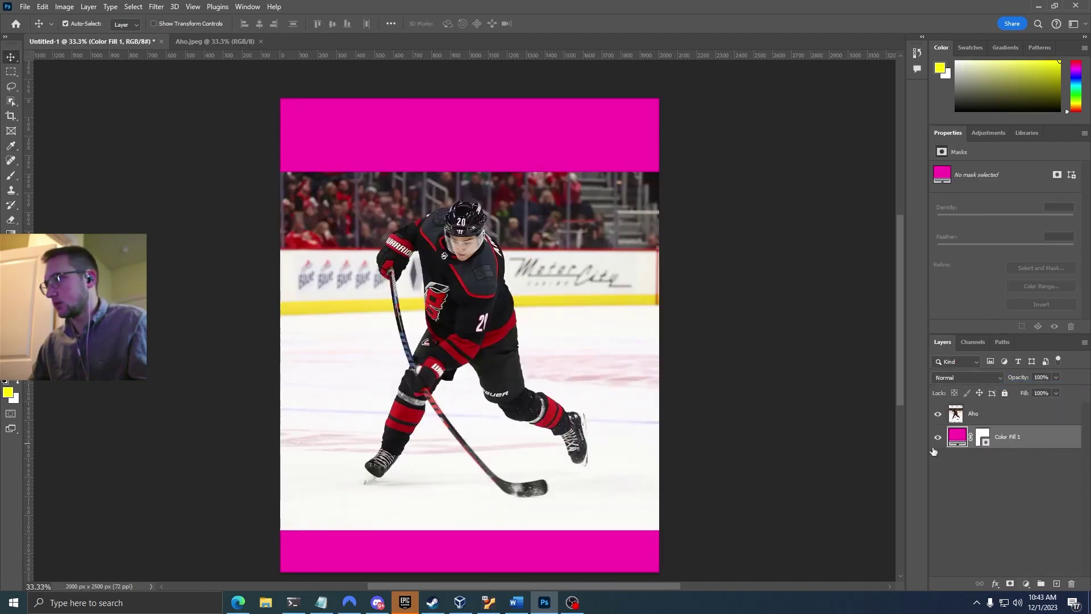
# - Select the hockey player on the Aho layer with the Object Selection tool
pyautogui.scroll(2, 515, 328)
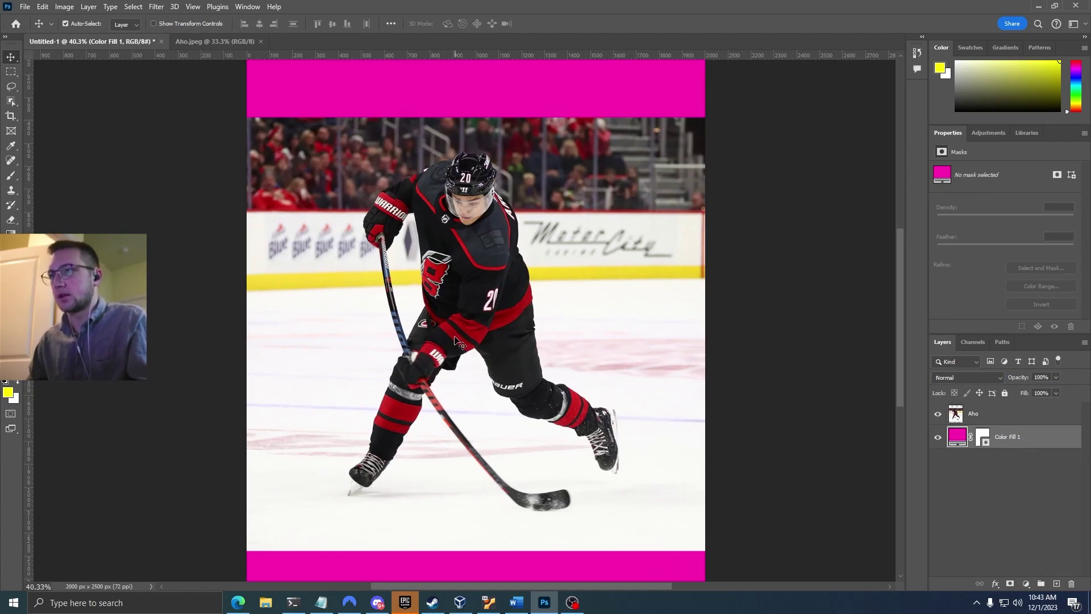
pyautogui.scroll(1, 426, 321)
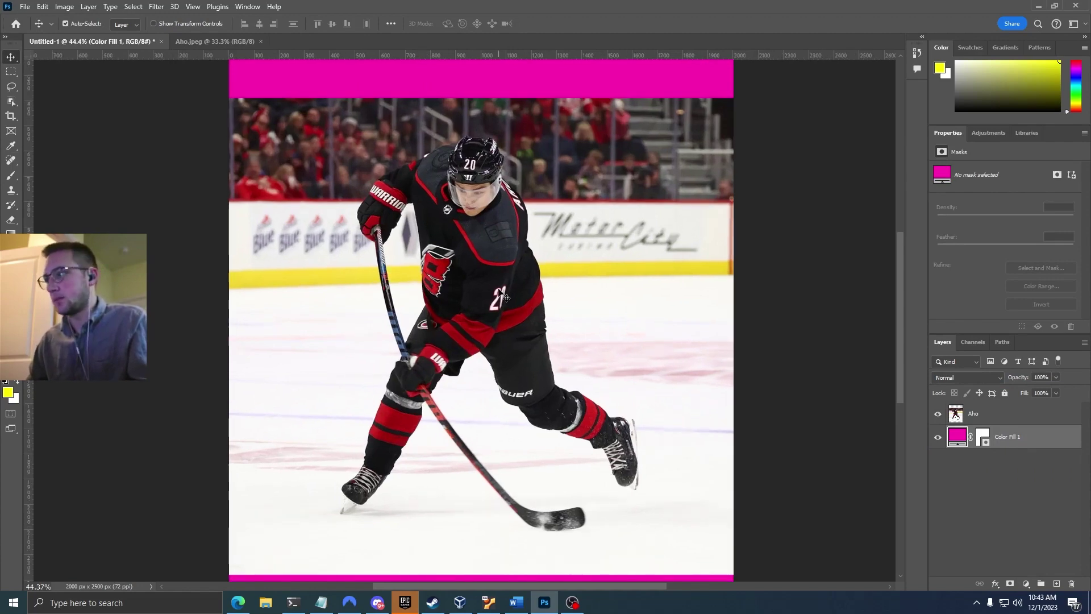
pyautogui.click(506, 298)
pyautogui.click(12, 102)
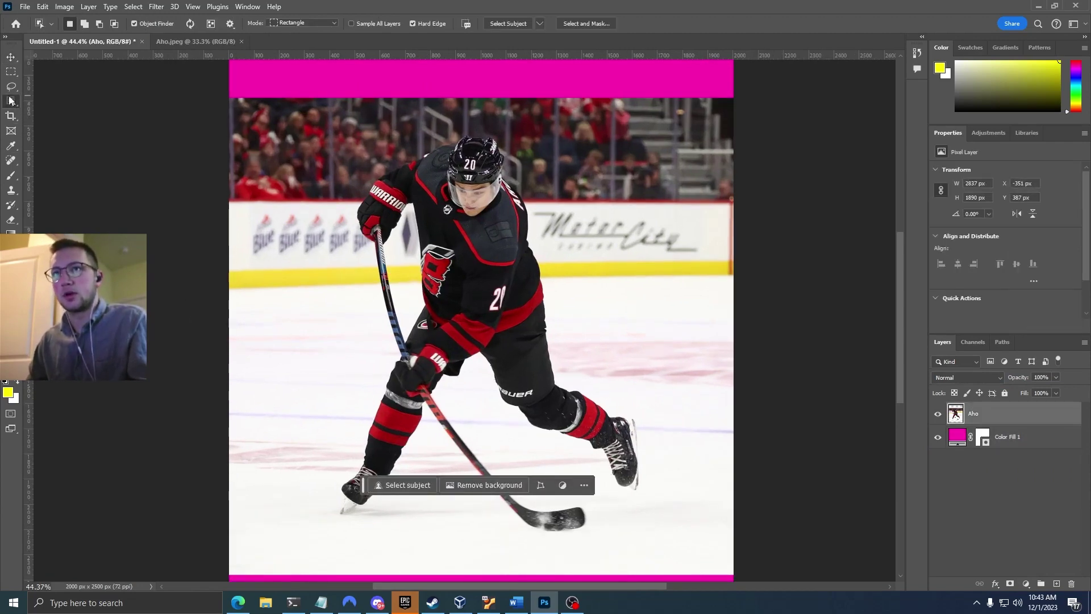
pyautogui.rightClick(9, 99)
pyautogui.click(60, 99)
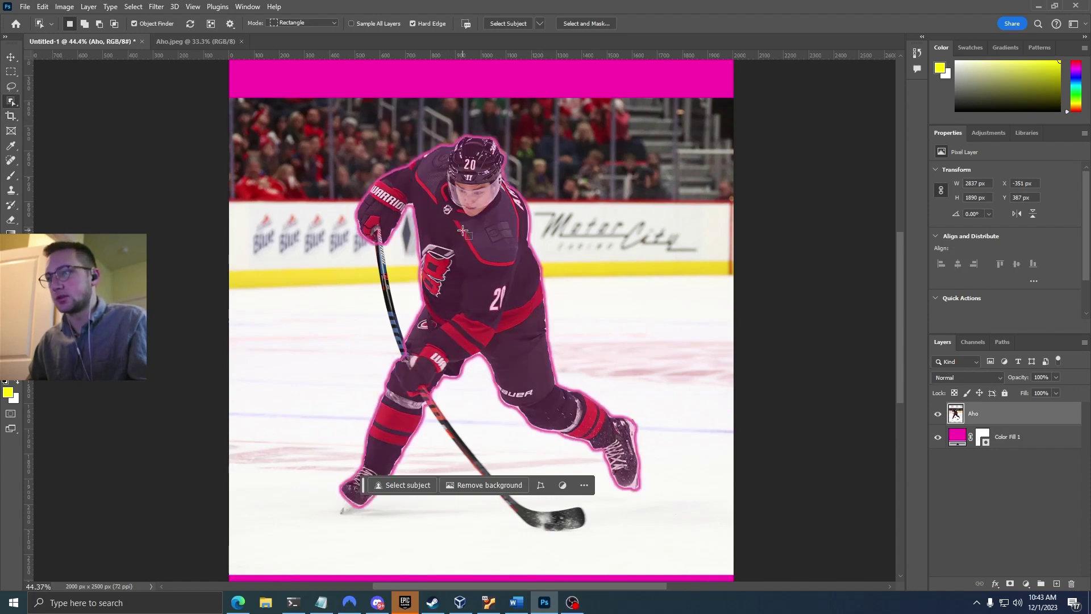
pyautogui.click(462, 233)
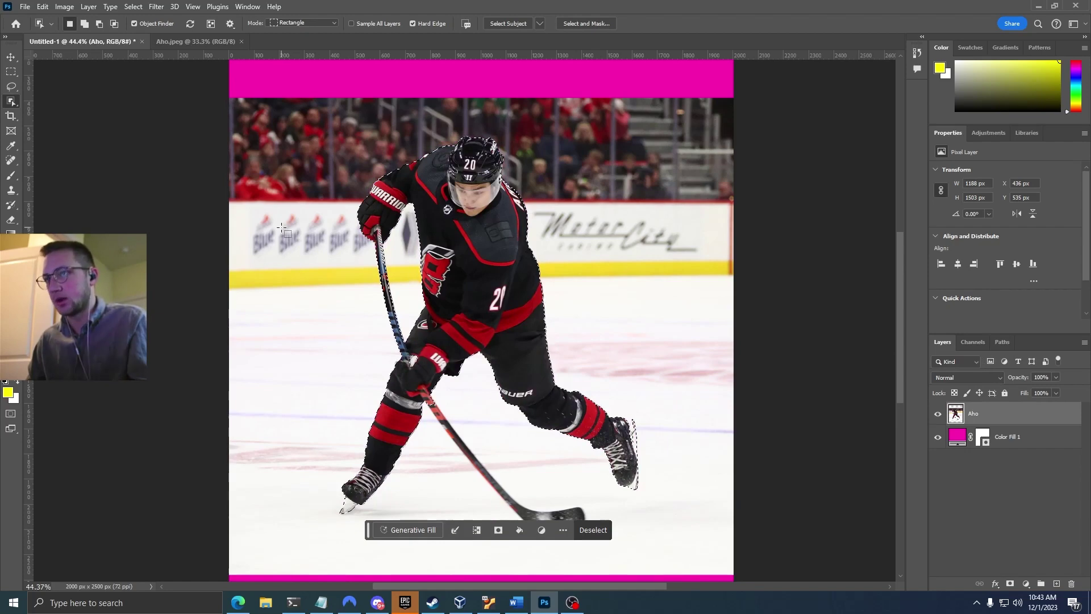
# - Add the missed edge along the top of the player's helmet to the selection with the Lasso tool
pyautogui.click(11, 86)
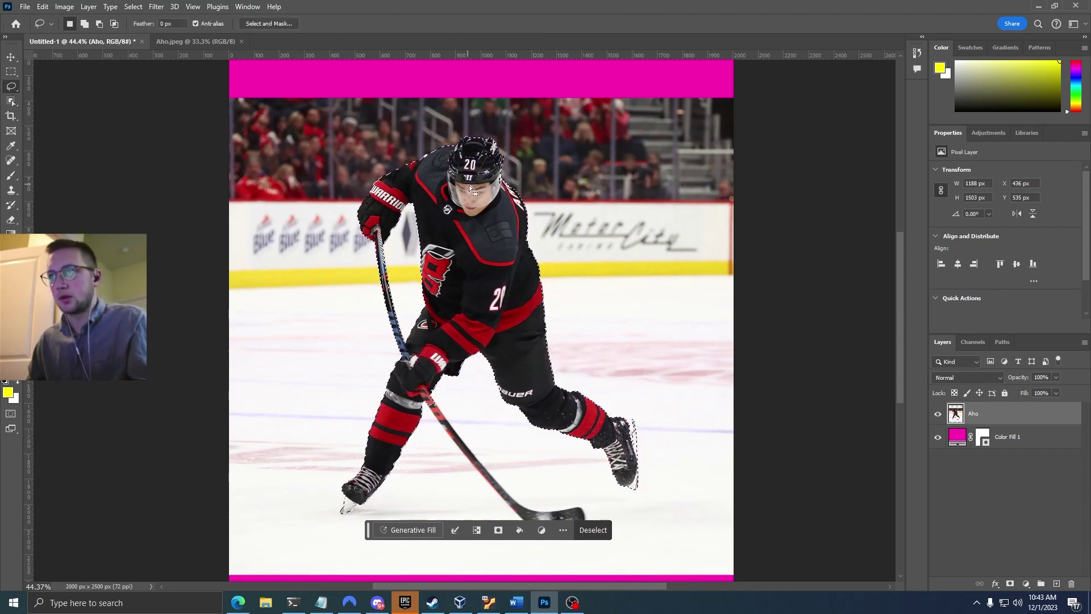
pyautogui.rightClick(11, 87)
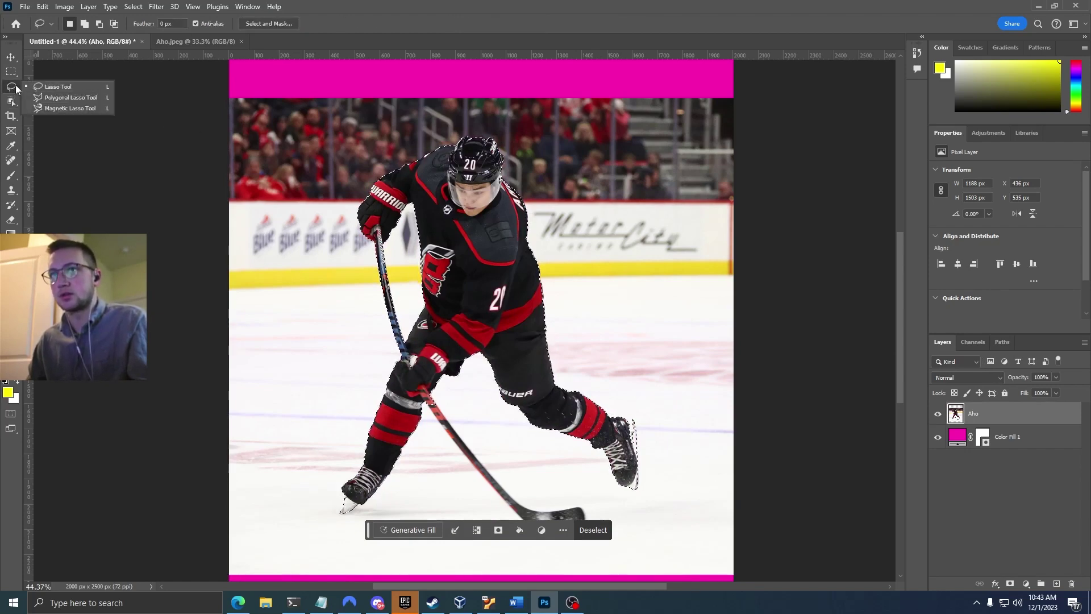
pyautogui.click(15, 85)
pyautogui.scroll(3, 486, 213)
pyautogui.scroll(5, 489, 219)
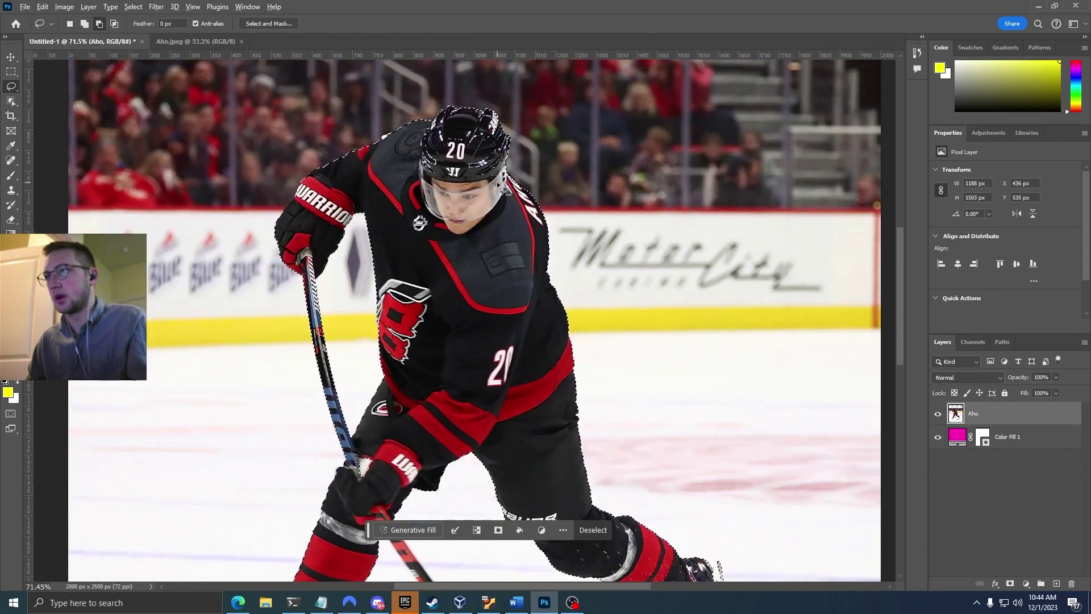
pyautogui.scroll(7, 514, 189)
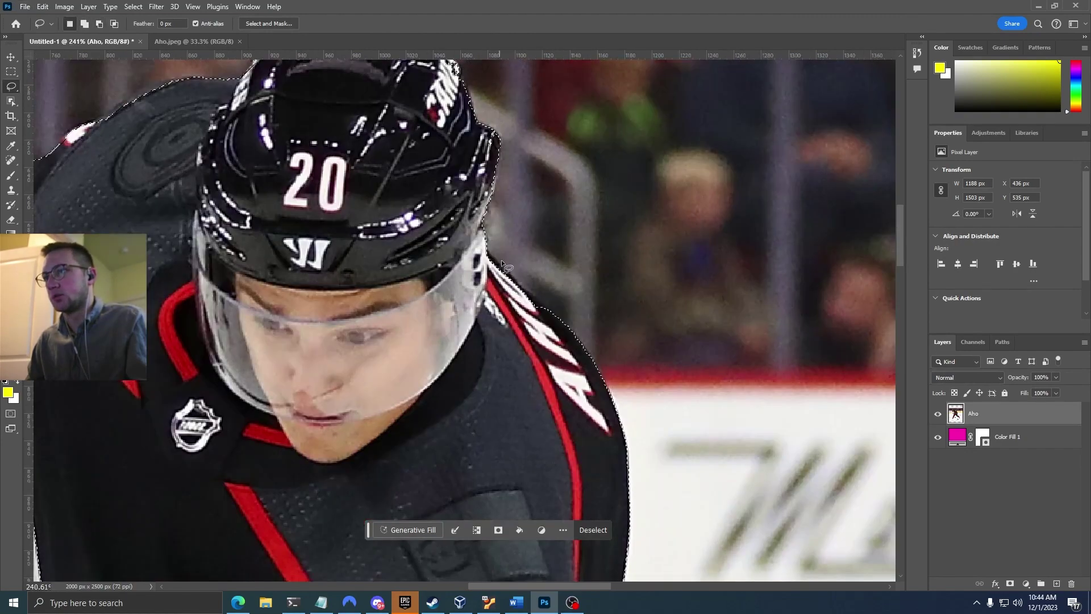
pyautogui.scroll(4, 360, 210)
pyautogui.scroll(3, 341, 197)
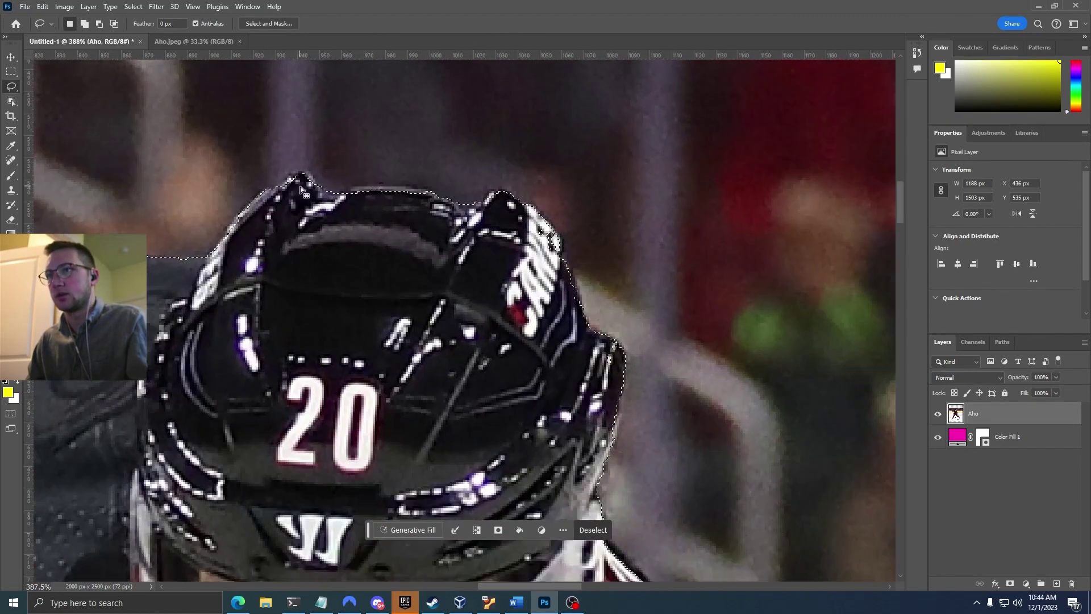
pyautogui.press('shift')
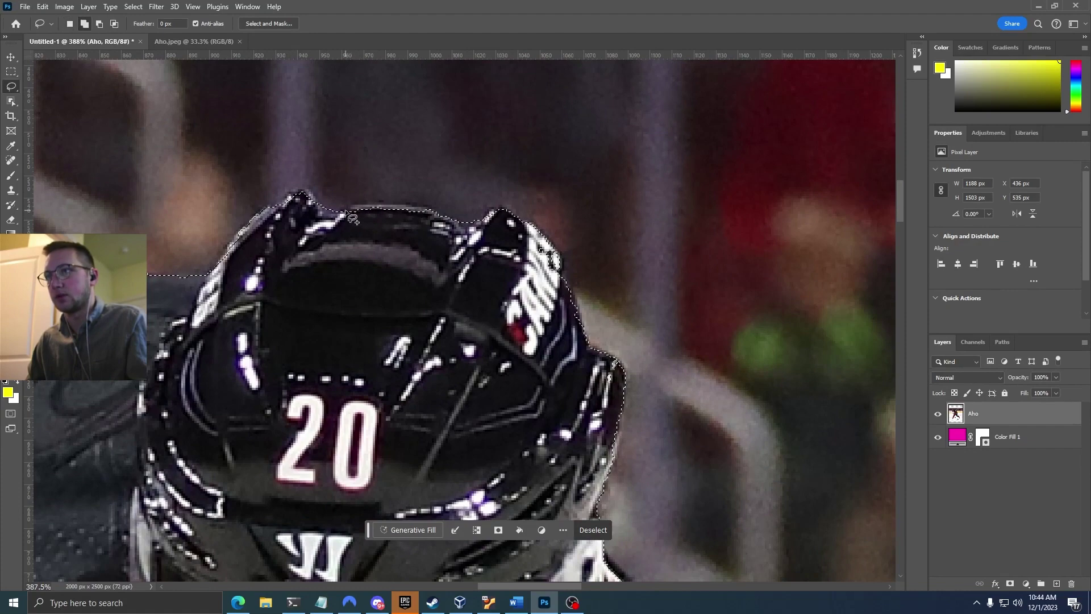
pyautogui.moveTo(360, 210)
pyautogui.mouseDown()
pyautogui.moveTo(409, 206)
pyautogui.moveTo(415, 219)
pyautogui.moveTo(363, 216)
pyautogui.mouseUp()
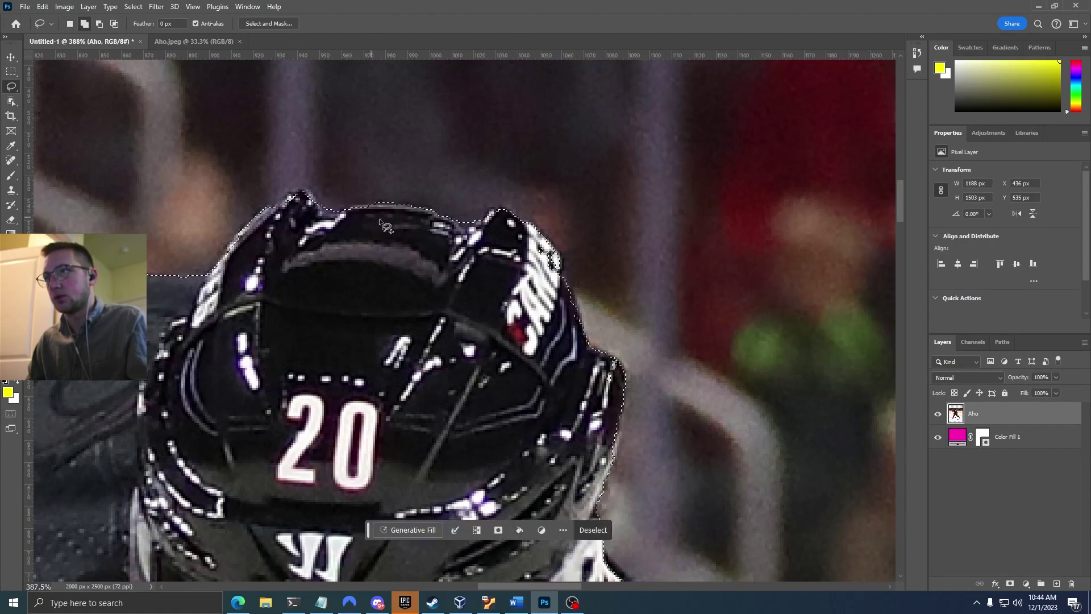
# - Refine the selection around the player's rear skate and blade with the Lasso tool
pyautogui.scroll(-1, 513, 215)
pyautogui.scroll(-8, 514, 215)
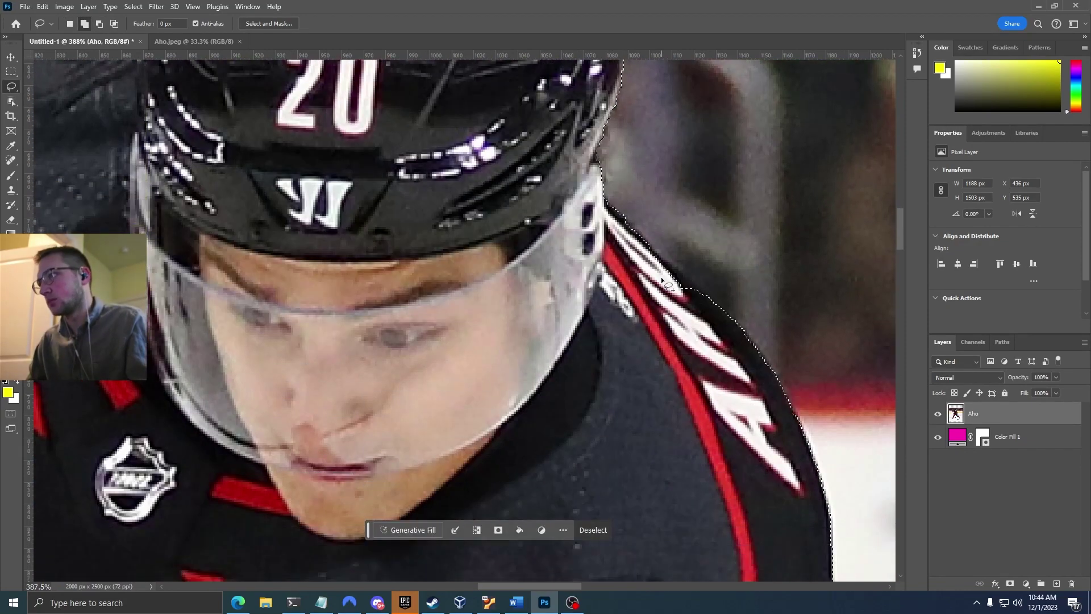
pyautogui.scroll(-2, 620, 230)
pyautogui.scroll(-20, 620, 230)
pyautogui.scroll(2, 657, 297)
pyautogui.hscroll(8, 657, 297)
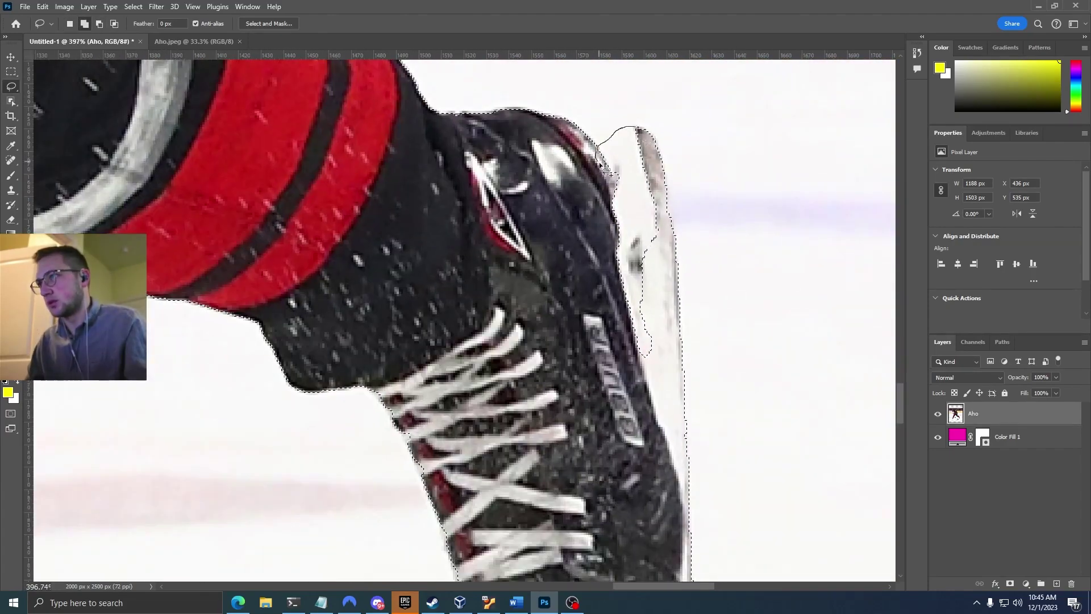
pyautogui.scroll(-3, 663, 418)
pyautogui.scroll(-3, 646, 248)
pyautogui.scroll(6, 560, 250)
pyautogui.moveTo(511, 227)
pyautogui.mouseDown()
pyautogui.moveTo(560, 253)
pyautogui.moveTo(514, 229)
pyautogui.mouseUp()
# - Inspect the selection outline along the gloves, front leg, shoulder and helmet for missed or extra areas
pyautogui.scroll(-10, 295, 222)
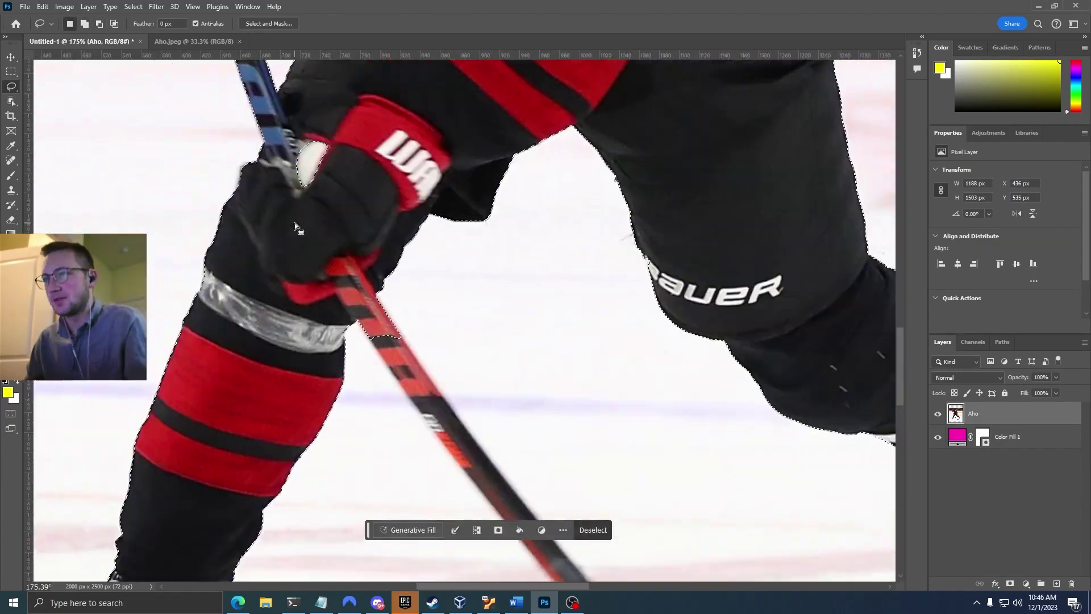
pyautogui.hscroll(-2, 295, 222)
pyautogui.scroll(-3, 296, 299)
pyautogui.scroll(-6, 295, 299)
pyautogui.scroll(12, 479, 192)
pyautogui.scroll(2, 665, 231)
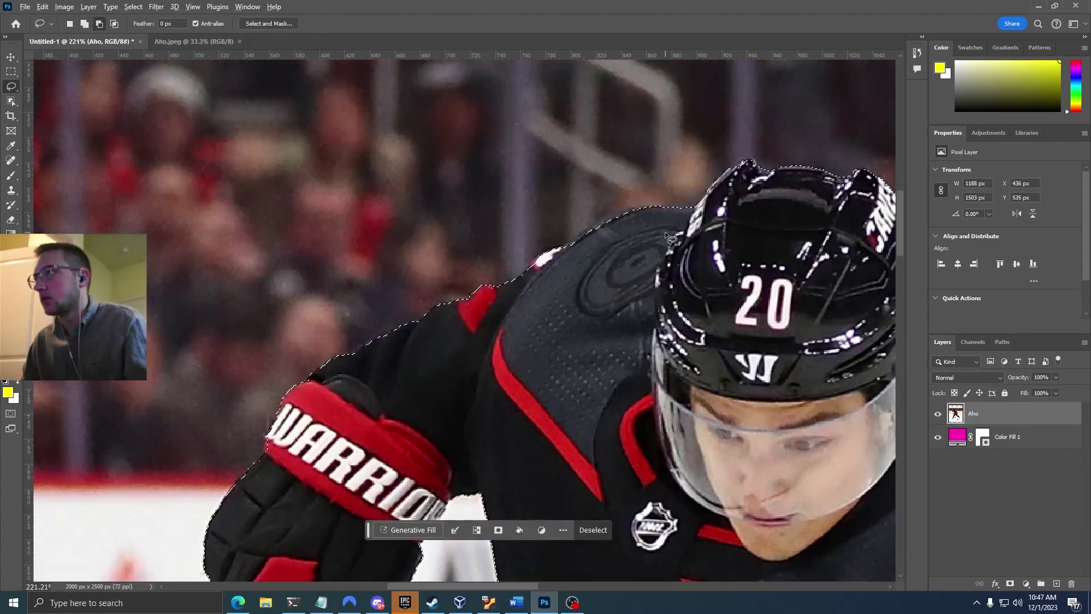
pyautogui.scroll(-8, 562, 342)
# - Trace the underside of the missed stick shaft down to the blade with the Polygonal Lasso, adding to the current selection
pyautogui.rightClick(11, 86)
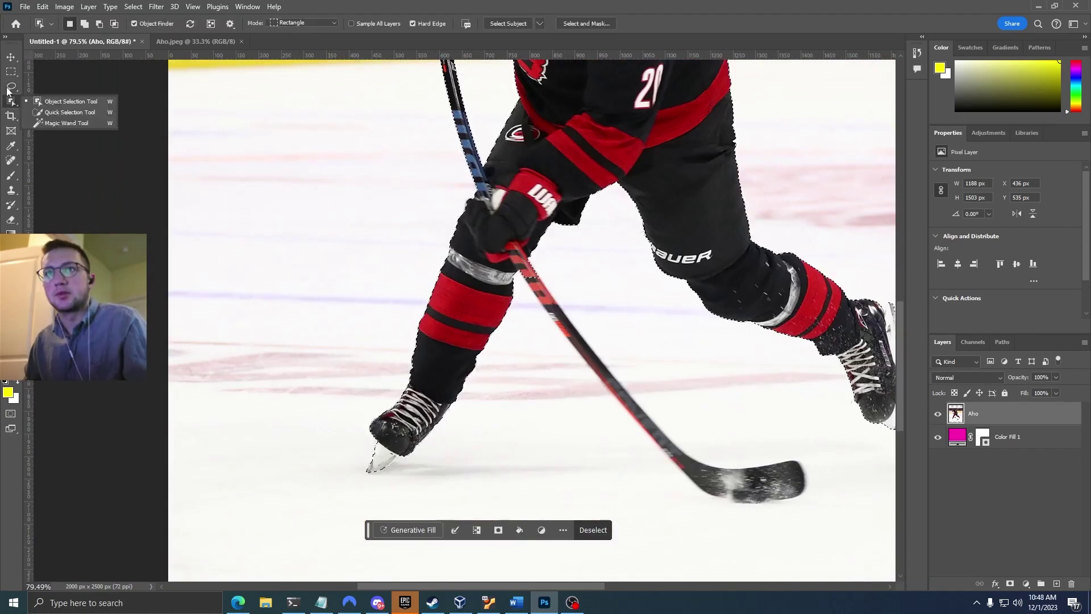
pyautogui.click(65, 98)
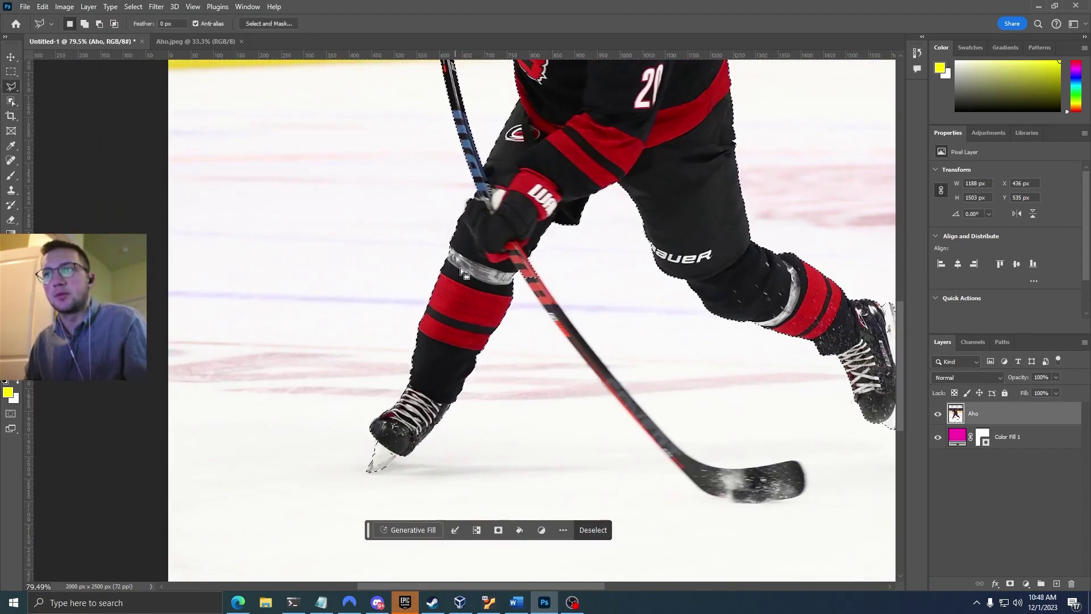
pyautogui.scroll(5, 557, 303)
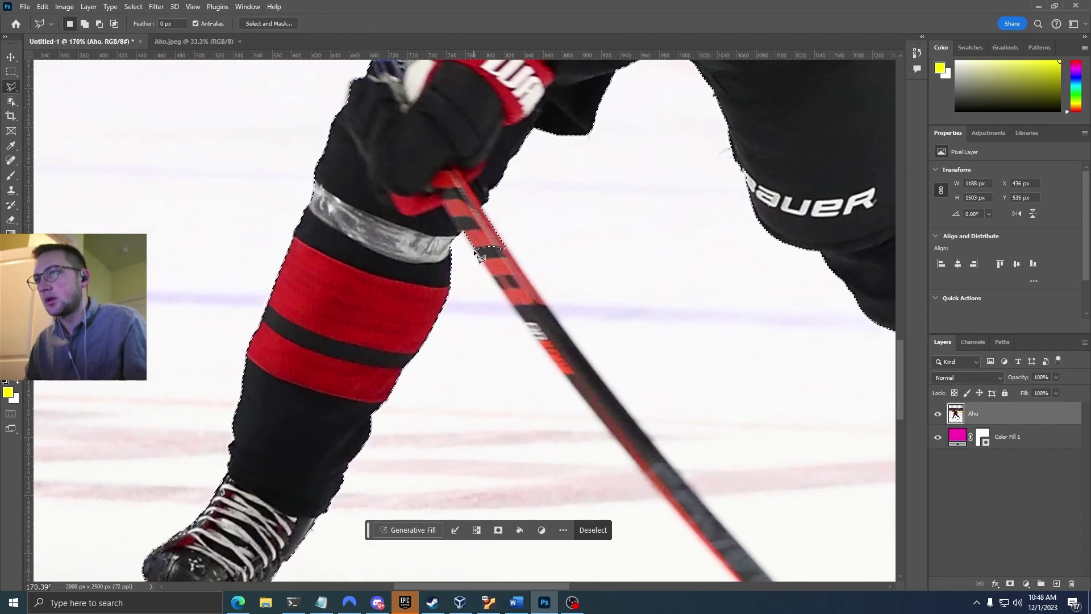
pyautogui.scroll(4, 482, 256)
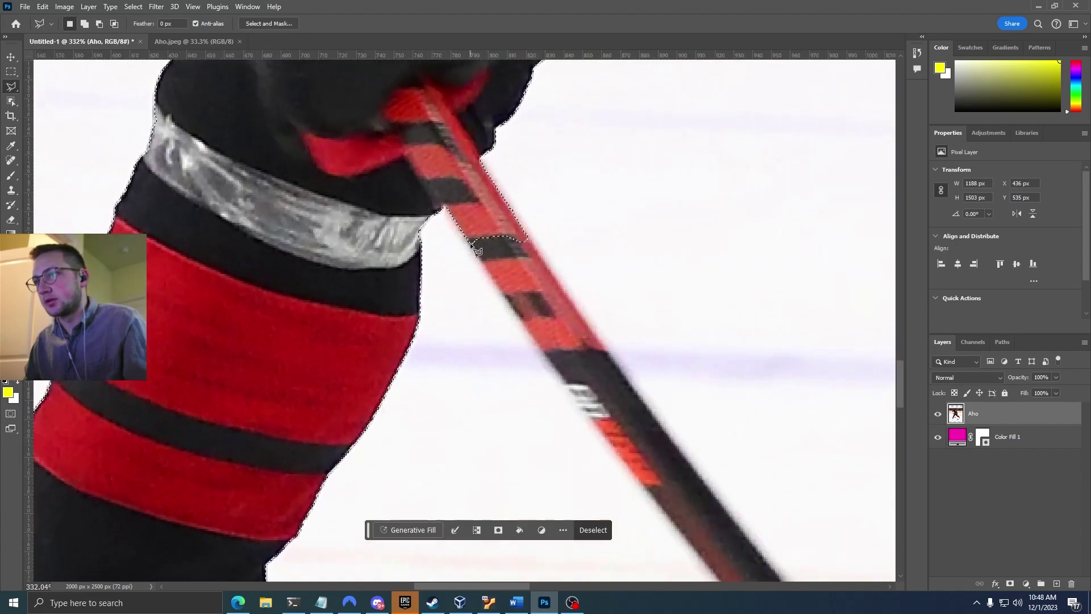
pyautogui.keyDown('shift'); pyautogui.click(470, 244); pyautogui.keyUp('shift')
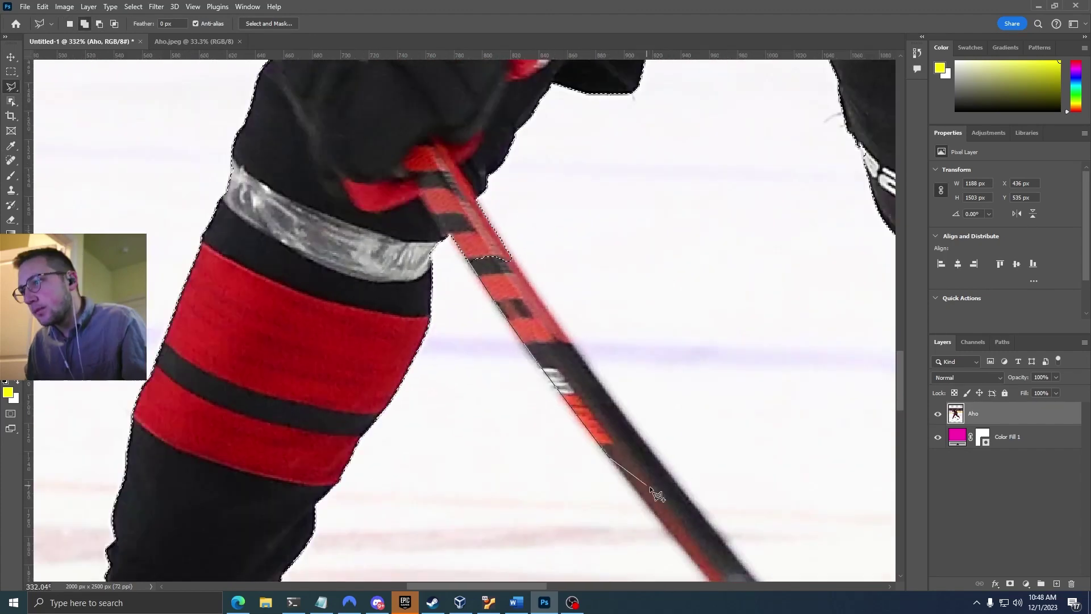
pyautogui.click(682, 548)
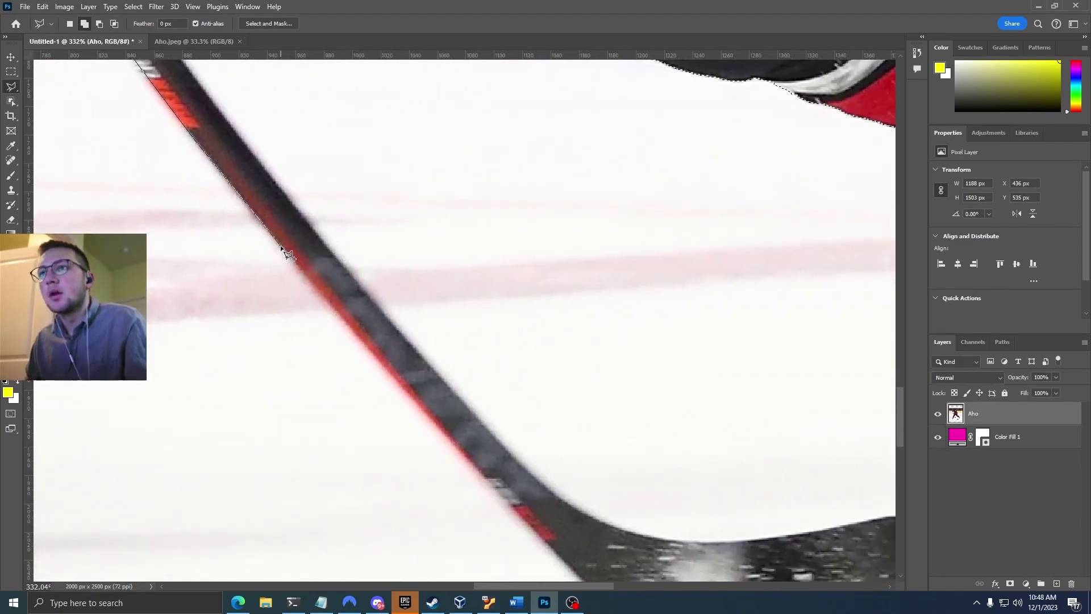
pyautogui.scroll(2, 273, 242)
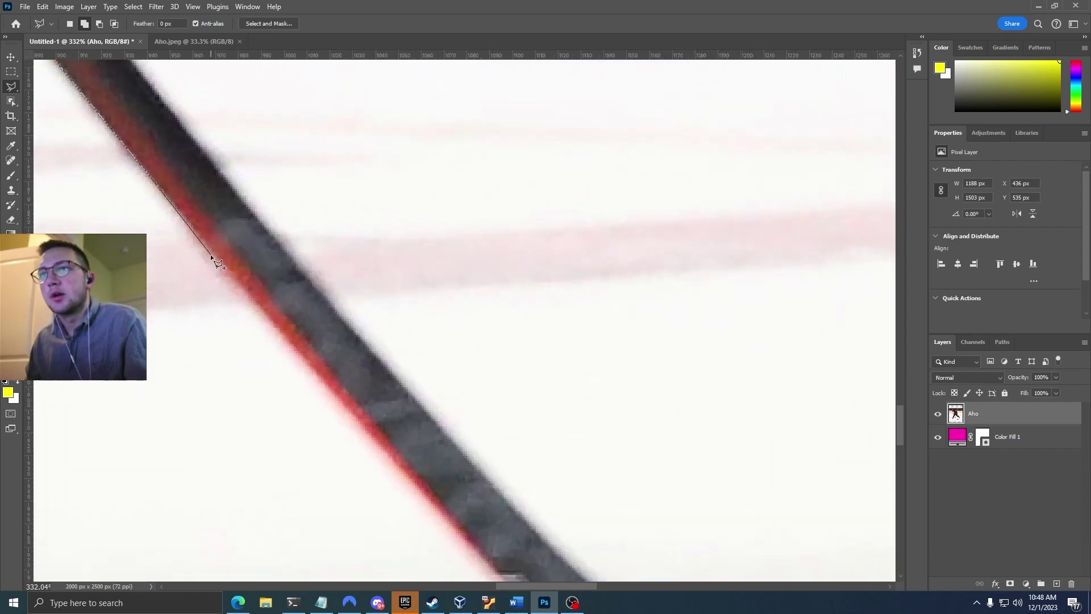
pyautogui.click(214, 255)
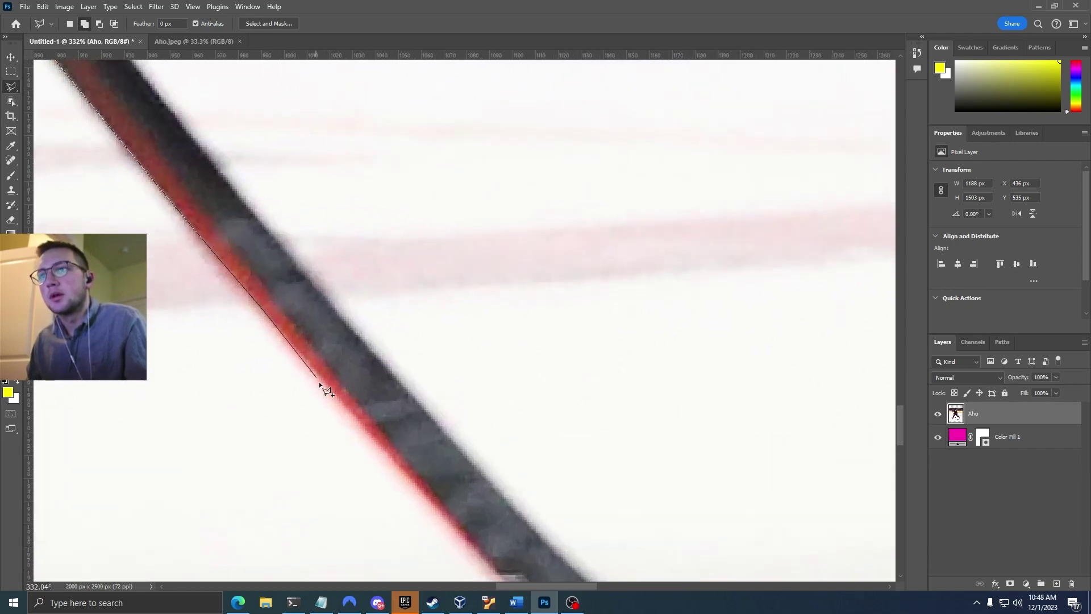
pyautogui.click(372, 436)
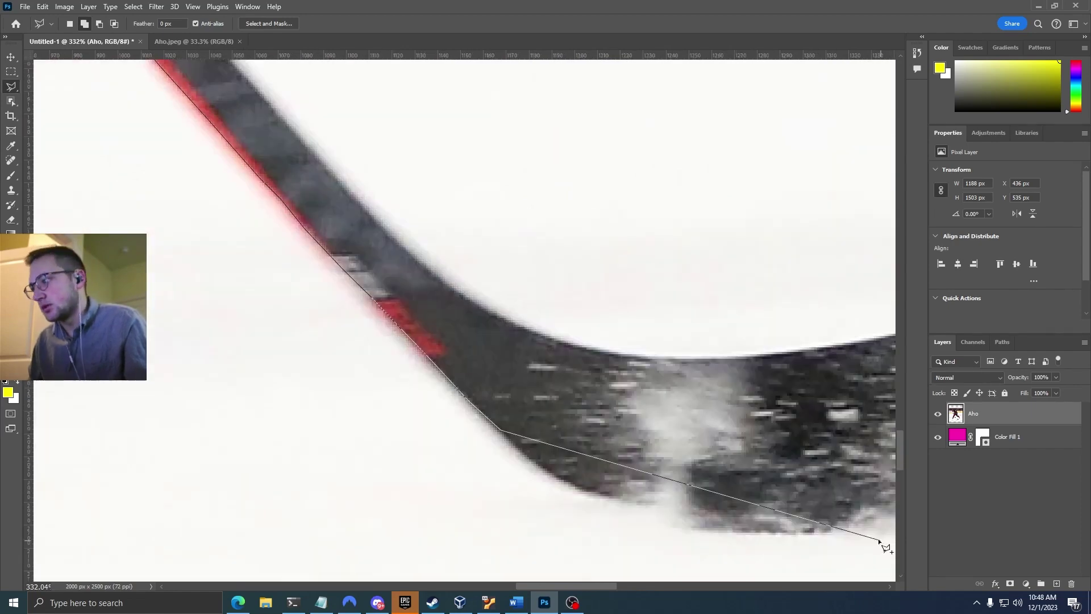
pyautogui.click(490, 501)
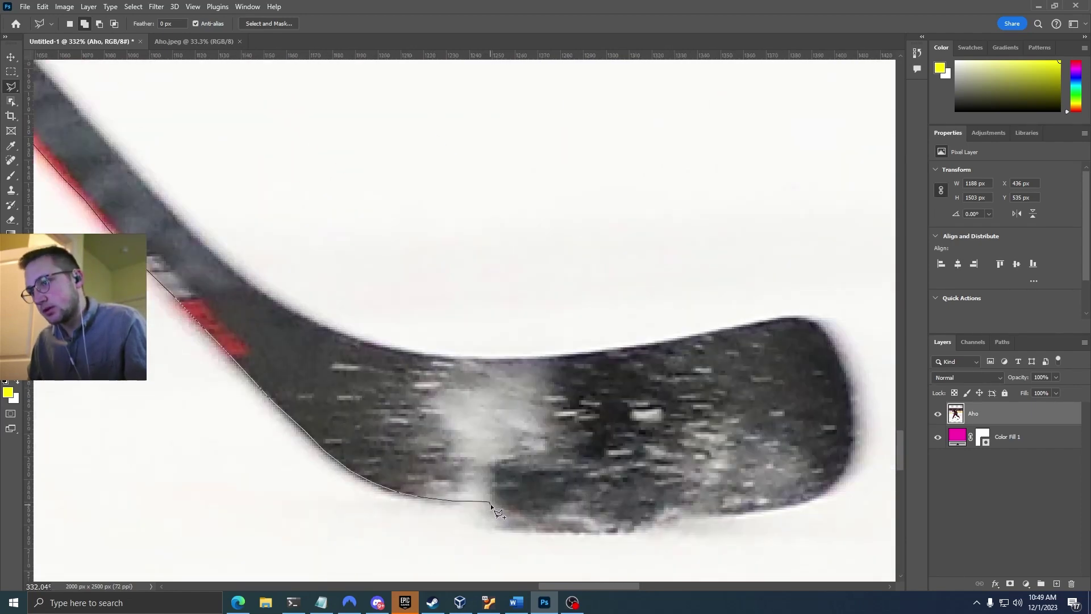
# - Continue the polygonal outline around the stick blade's bottom edge, rounded toe and upper edge
pyautogui.click(495, 518)
pyautogui.click(527, 531)
pyautogui.click(634, 533)
pyautogui.click(664, 511)
pyautogui.click(826, 491)
pyautogui.click(849, 377)
pyautogui.click(780, 315)
pyautogui.click(520, 356)
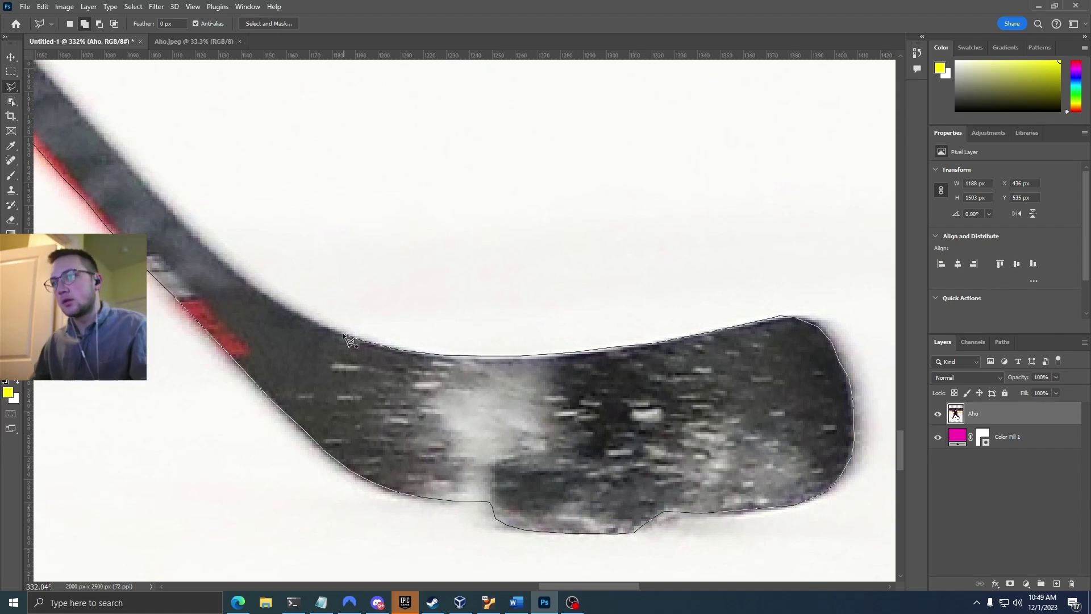
# - Trace the shaft's upper edge back to the glove and close the outline so the whole stick joins the selection
pyautogui.click(343, 336)
pyautogui.click(418, 107)
pyautogui.click(222, 128)
pyautogui.click(171, 162)
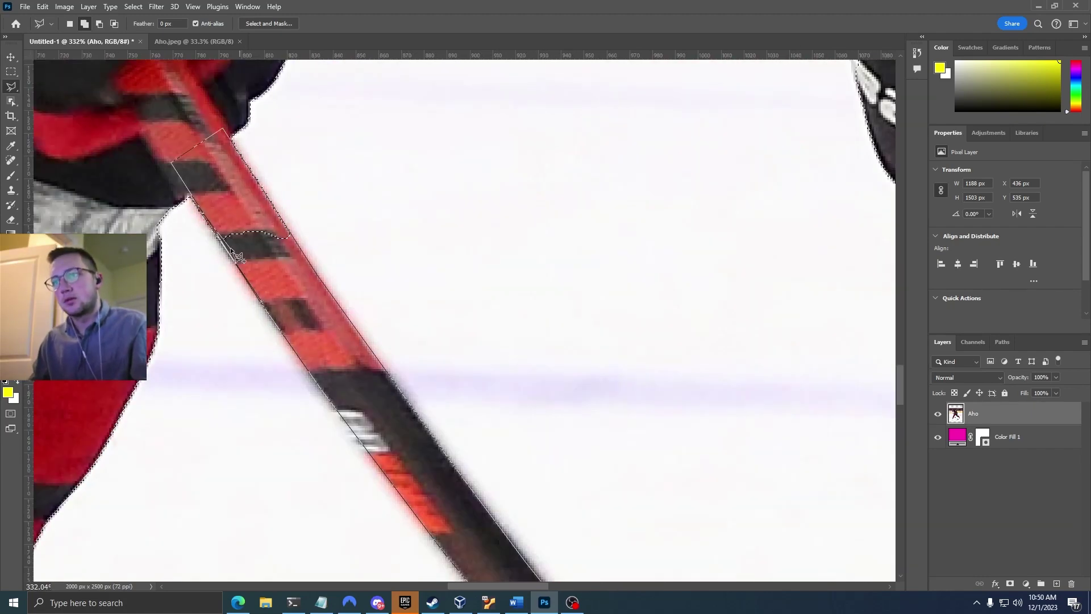
pyautogui.scroll(-5, 238, 257)
pyautogui.click(177, 228)
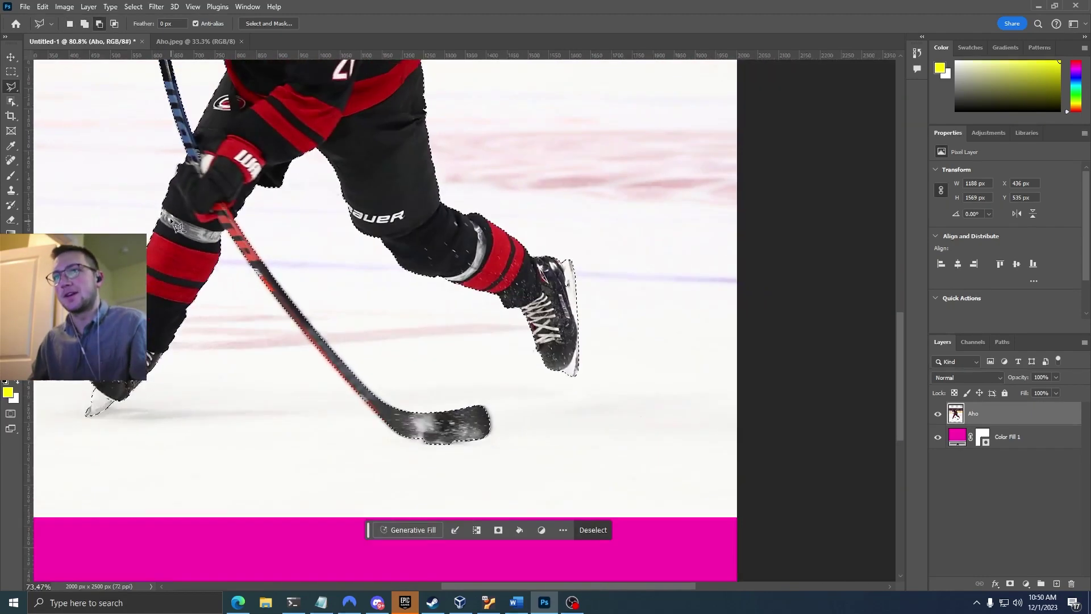
# - Check the selection around the stick and skates, and add a layer mask to the Aho layer from it
pyautogui.scroll(-5, 177, 227)
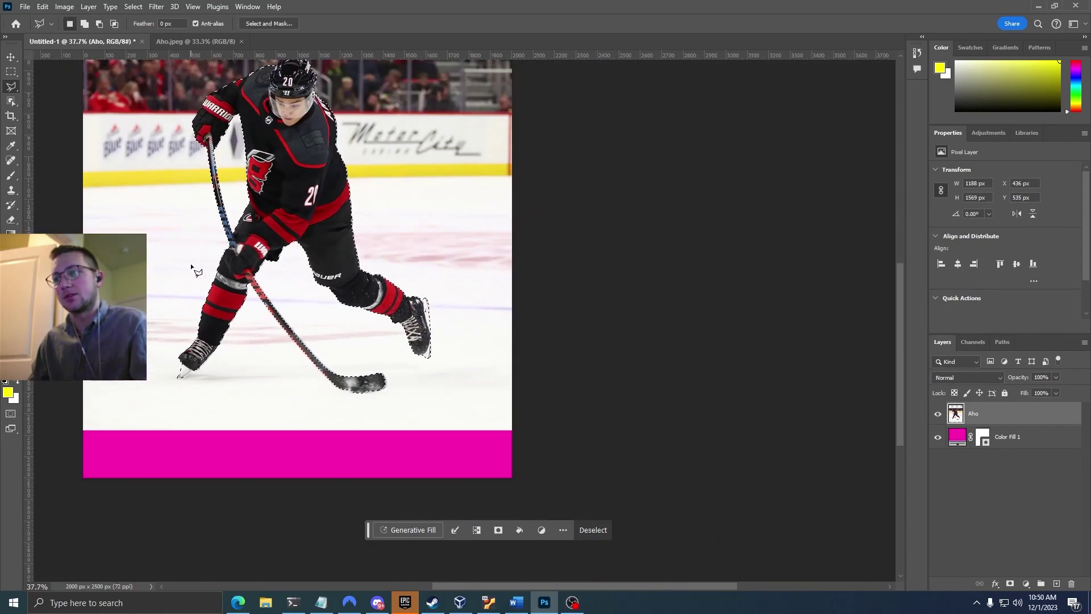
pyautogui.scroll(4, 375, 400)
pyautogui.scroll(-3, 344, 379)
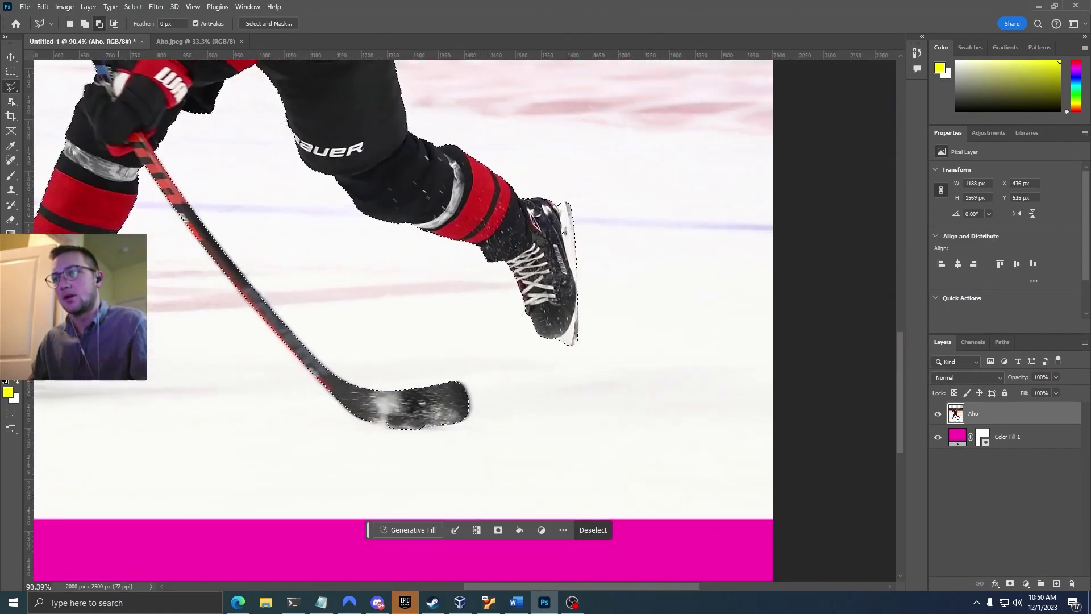
pyautogui.scroll(10, 318, 329)
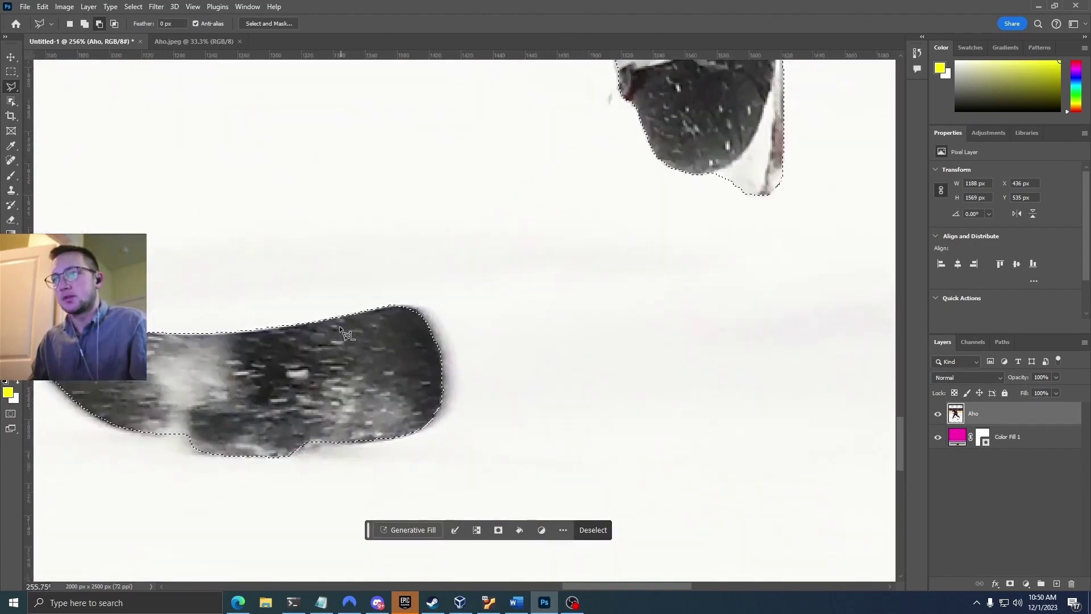
pyautogui.scroll(-8, 316, 327)
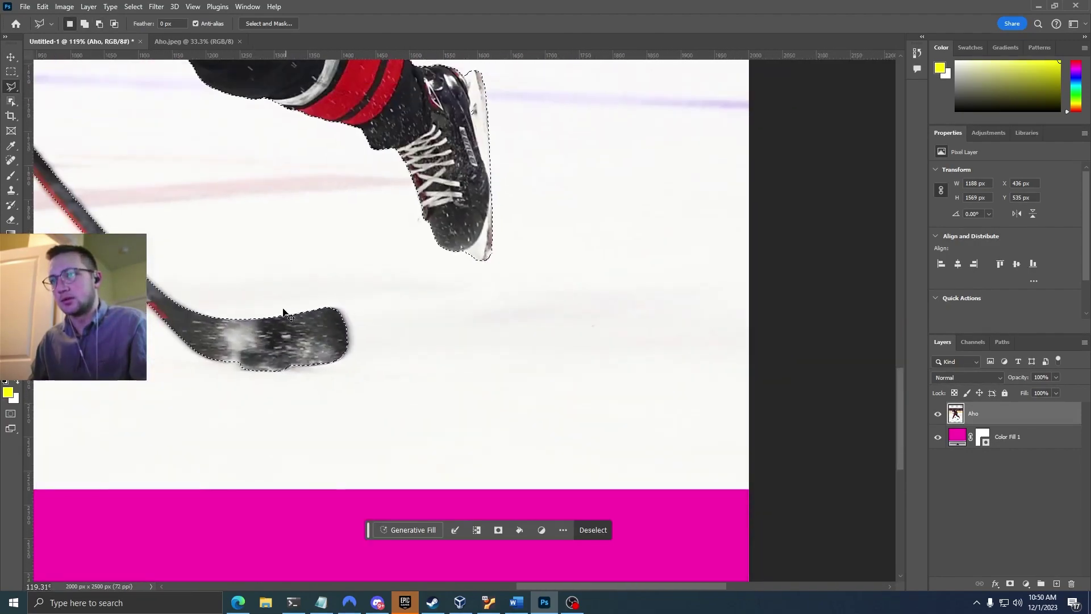
pyautogui.scroll(-5, 273, 318)
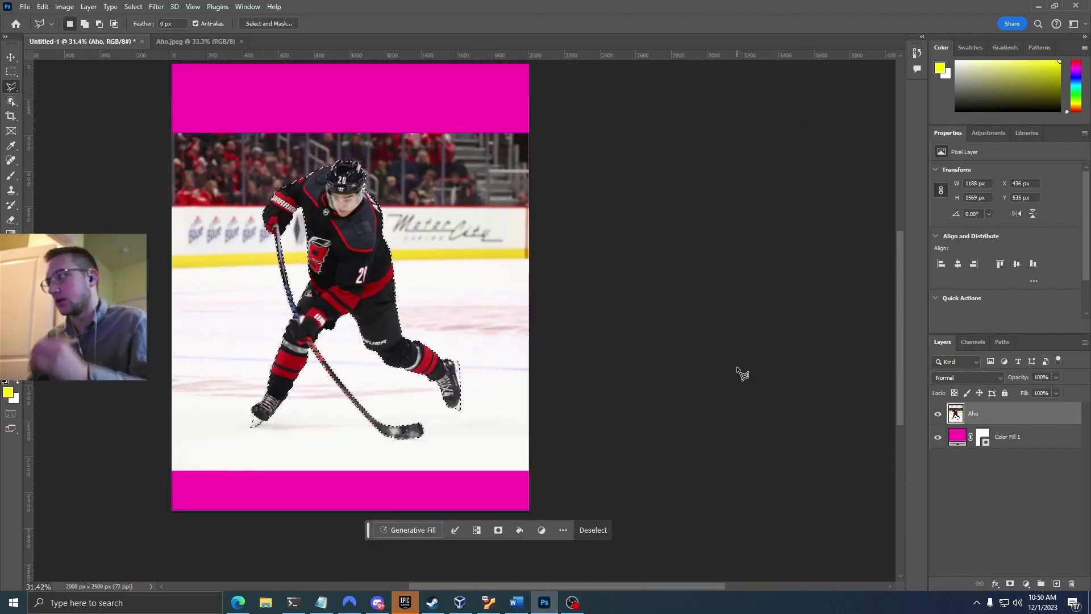
pyautogui.click(1010, 584)
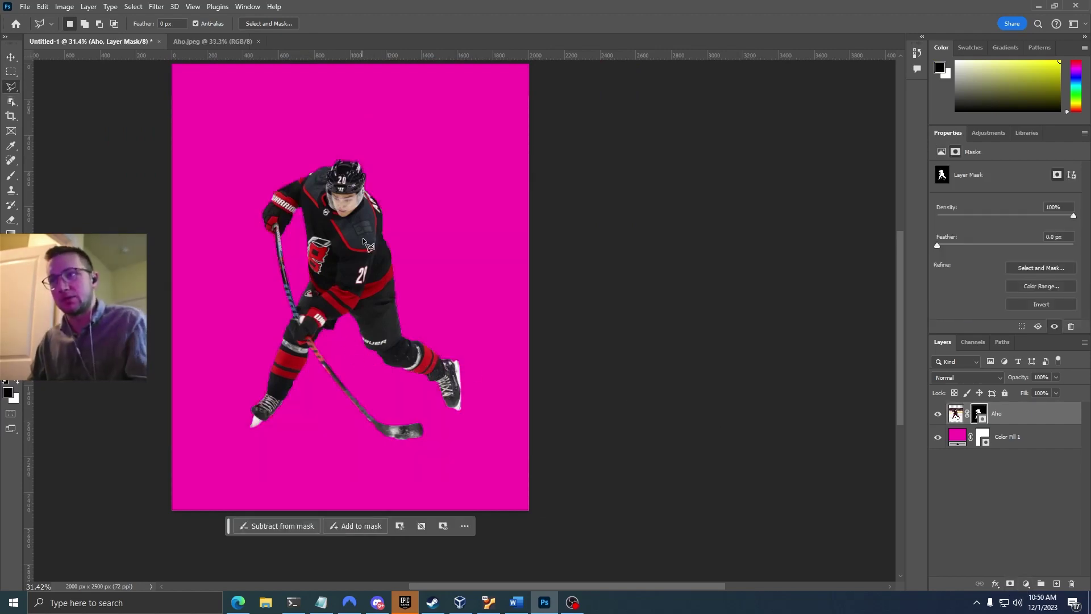
# - Inspect the masked cutout's edges around the rear skate, legs, stick and lower glove against the pink background
pyautogui.scroll(2, 383, 238)
pyautogui.scroll(2, 387, 242)
pyautogui.scroll(-2, 387, 241)
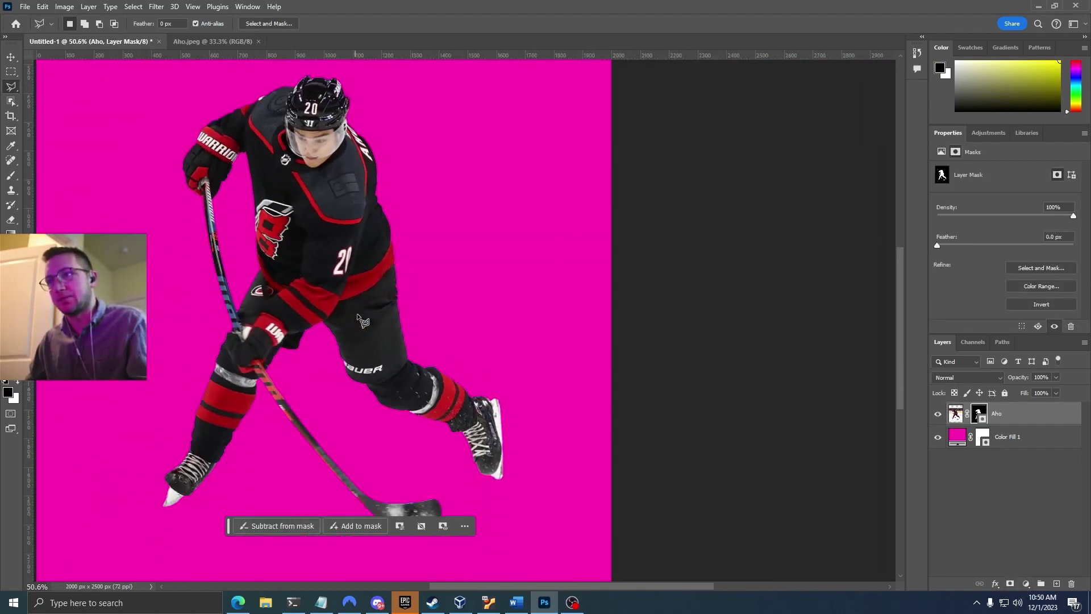
pyautogui.scroll(1, 506, 460)
pyautogui.scroll(4, 505, 460)
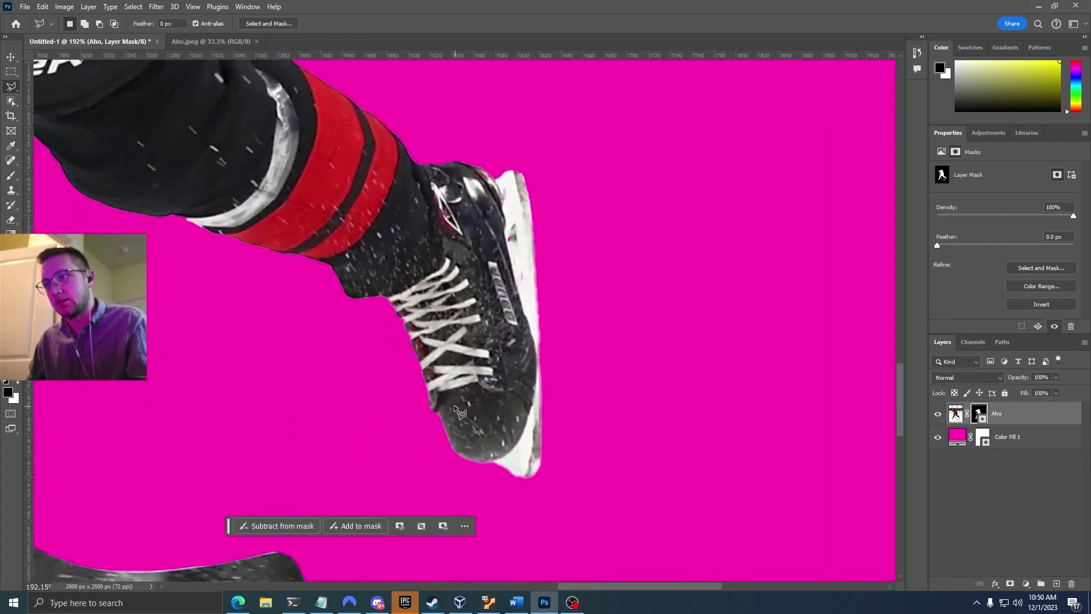
pyautogui.scroll(-4, 444, 405)
pyautogui.scroll(2, 427, 406)
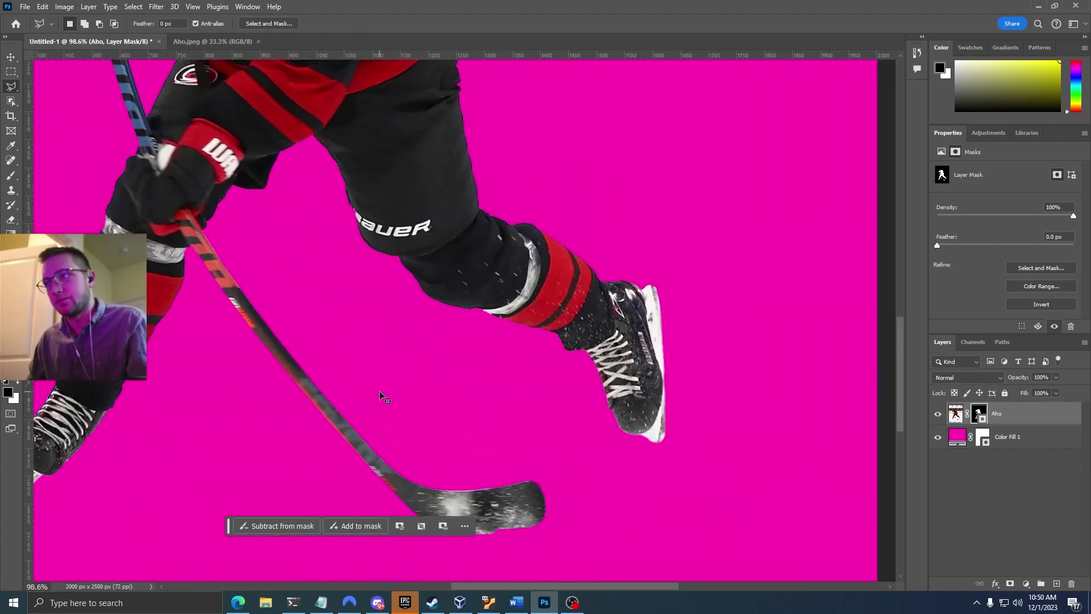
pyautogui.hscroll(-5, 380, 391)
pyautogui.scroll(4, 239, 386)
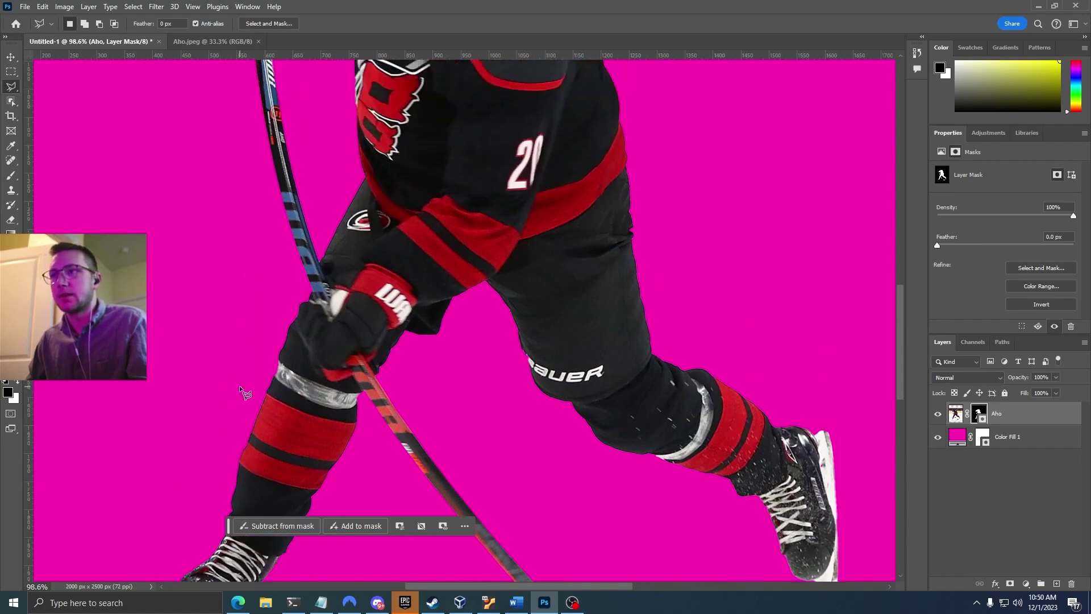
pyautogui.scroll(-3, 236, 380)
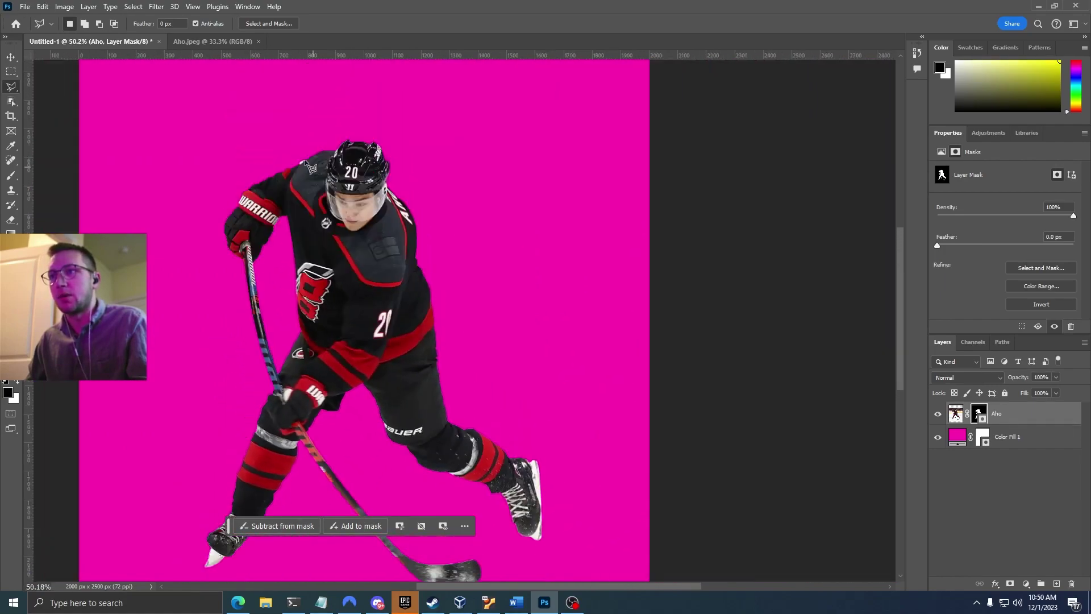
# - Inspect the cutout's edges around the helmet, shoulders and upper glove, and check the whole figure on the canvas
pyautogui.scroll(5, 310, 167)
pyautogui.scroll(-2, 293, 225)
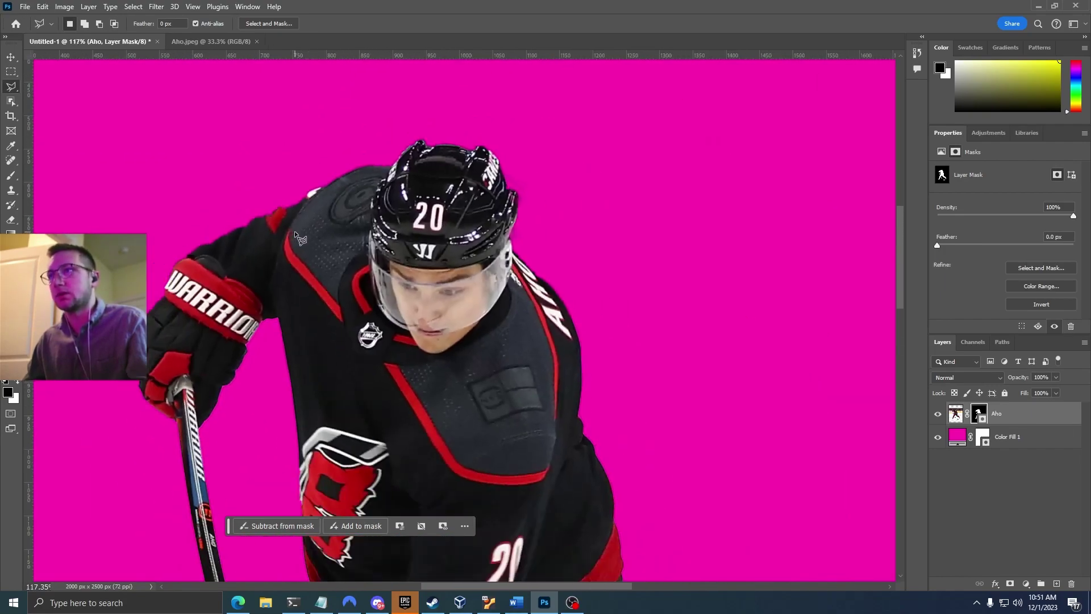
pyautogui.scroll(4, 415, 152)
pyautogui.scroll(-5, 404, 166)
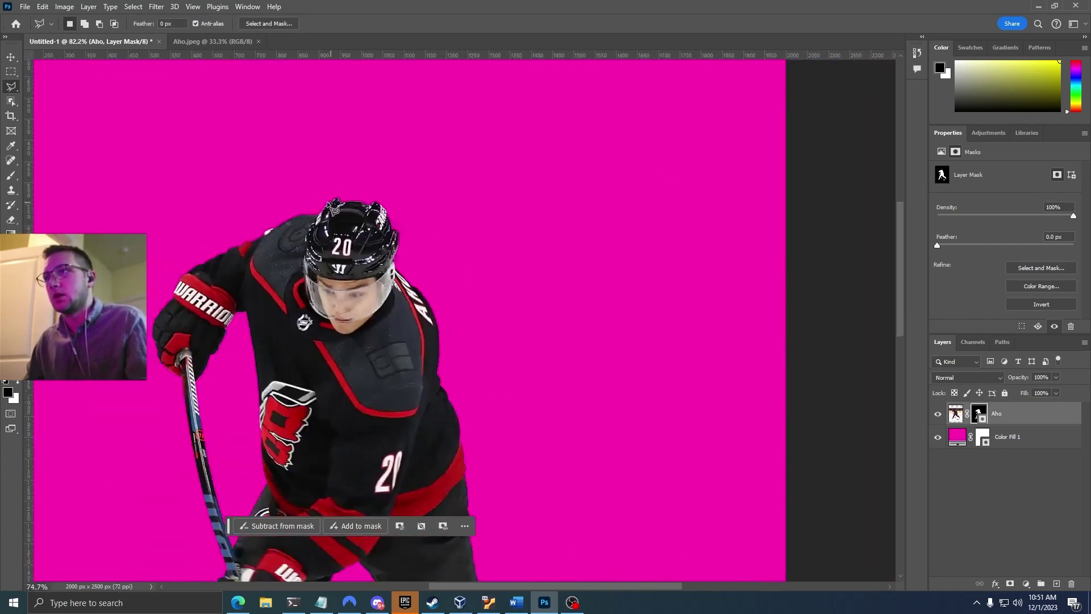
pyautogui.scroll(-3, 330, 202)
pyautogui.hscroll(2, 192, 236)
pyautogui.hscroll(-3, 165, 245)
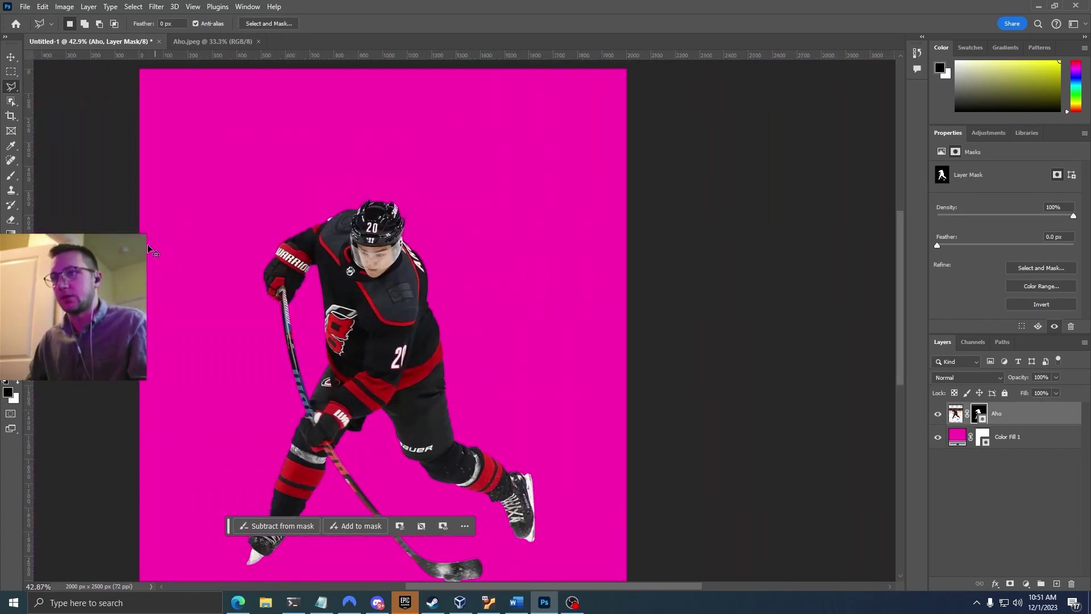
pyautogui.scroll(-2, 154, 250)
pyautogui.scroll(-2, 495, 344)
pyautogui.scroll(3, 514, 353)
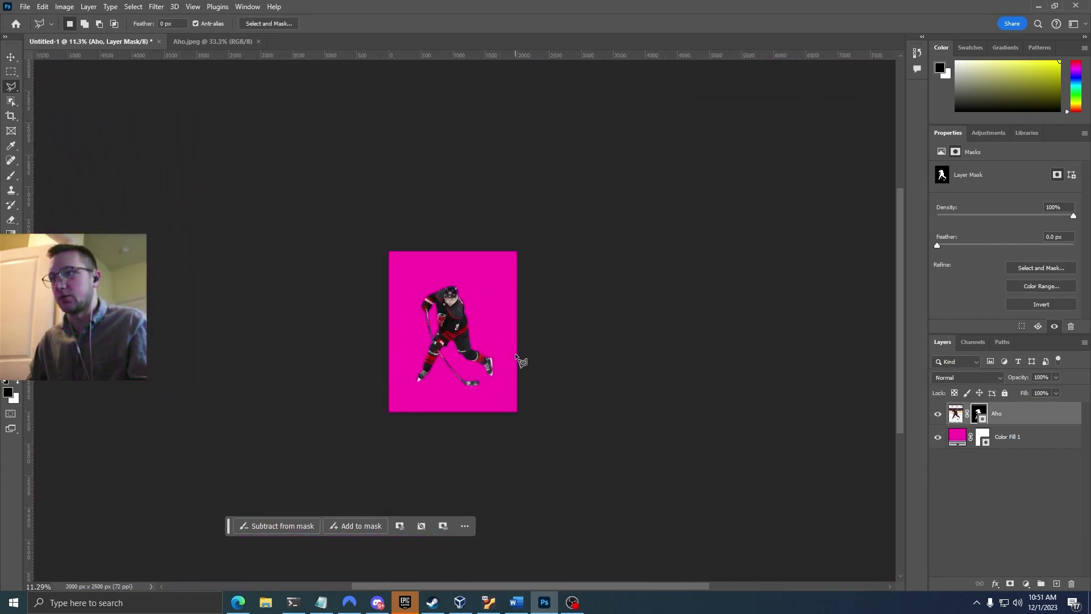
pyautogui.scroll(3, 513, 358)
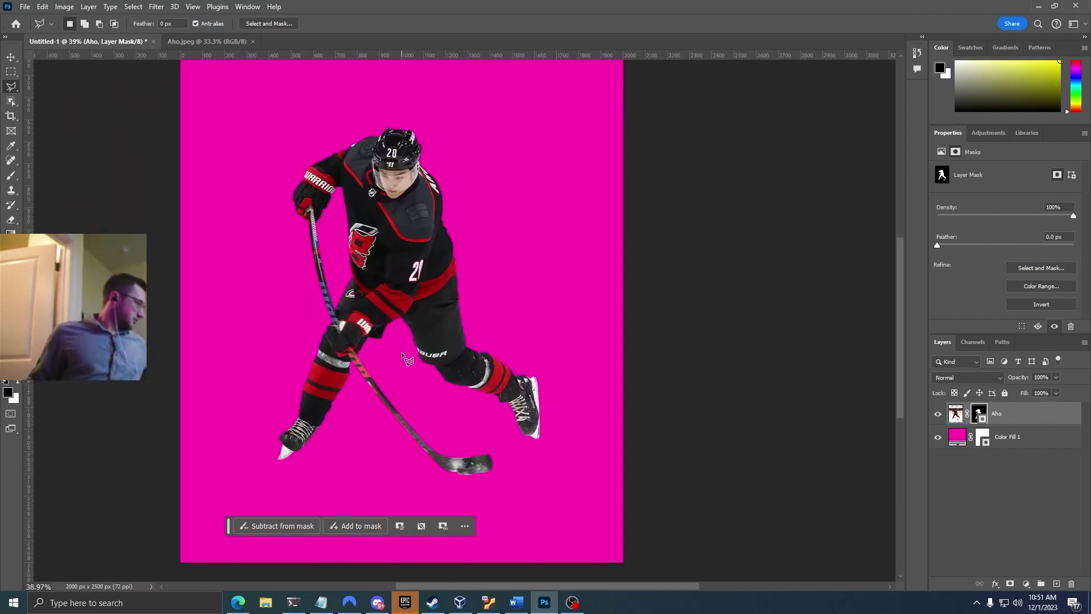
# - Change the Color Fill 1 background layer to a very light grey, almost white
pyautogui.click(954, 437)
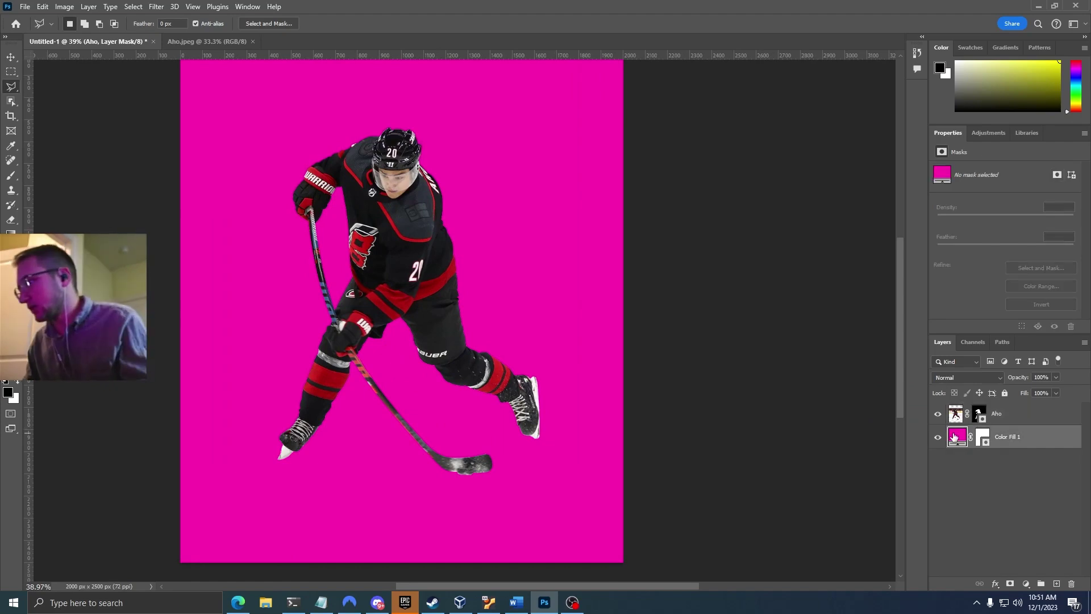
pyautogui.doubleClick(954, 436)
pyautogui.moveTo(554, 159); pyautogui.dragTo(622, 285)
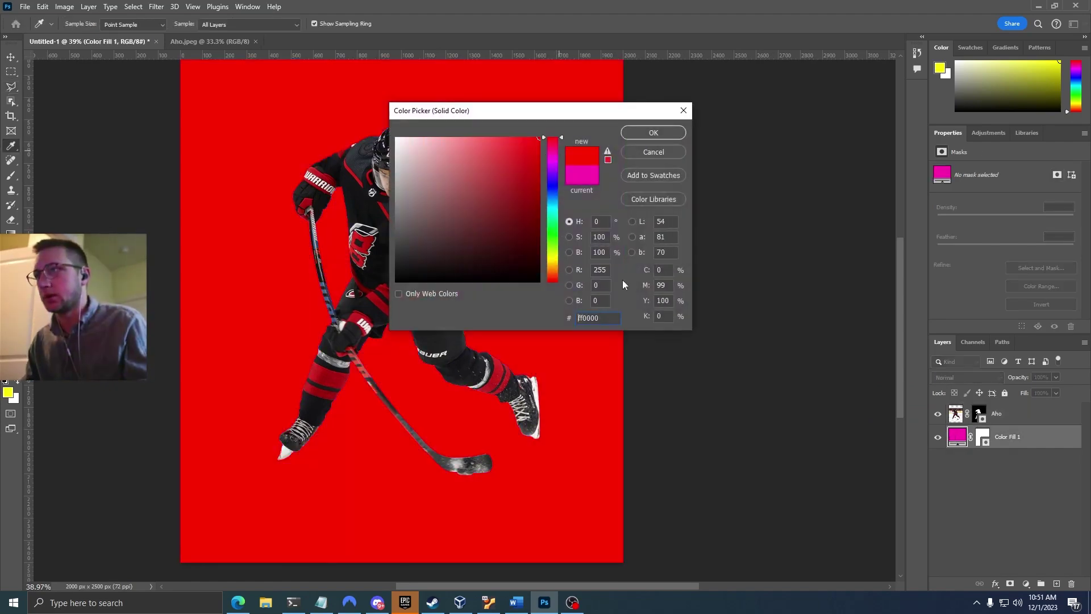
pyautogui.click(396, 146)
pyautogui.click(653, 132)
pyautogui.scroll(2, 364, 197)
pyautogui.scroll(-5, 364, 198)
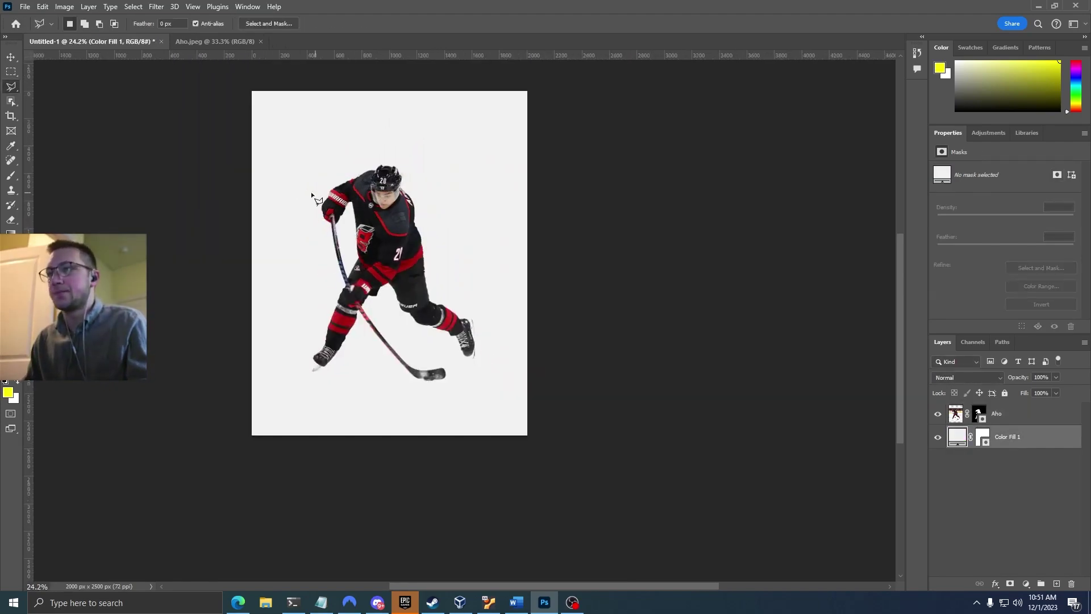
pyautogui.scroll(2, 311, 193)
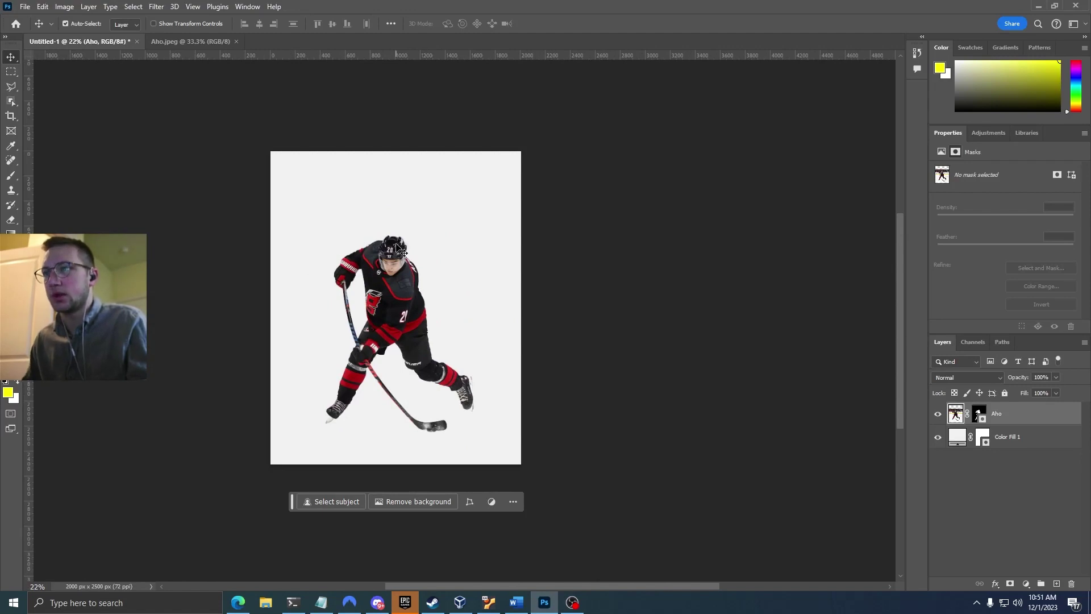
pyautogui.scroll(4, 318, 279)
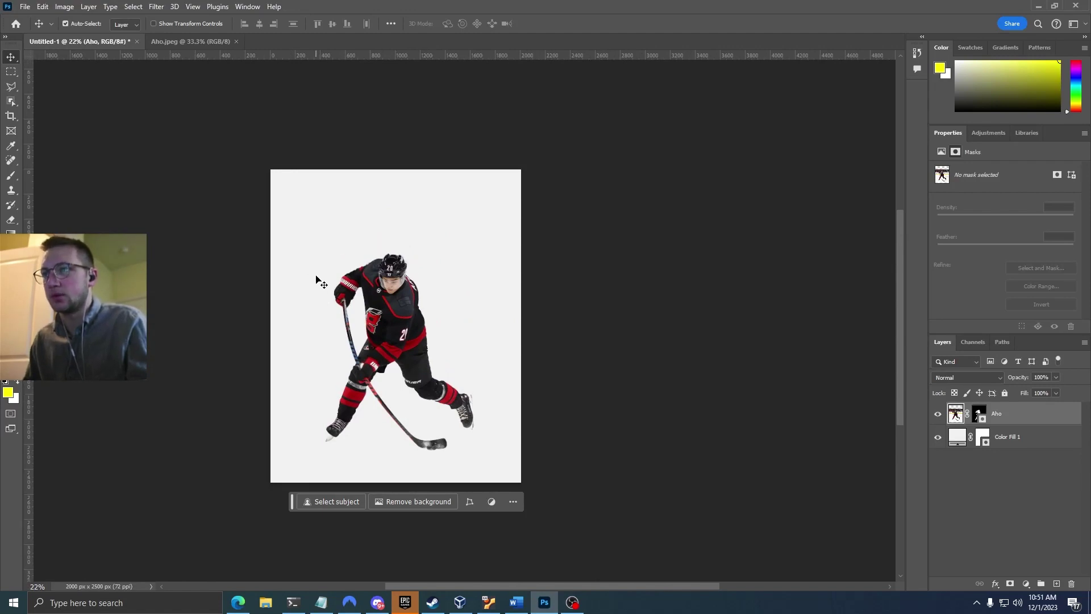
pyautogui.scroll(-3, 319, 321)
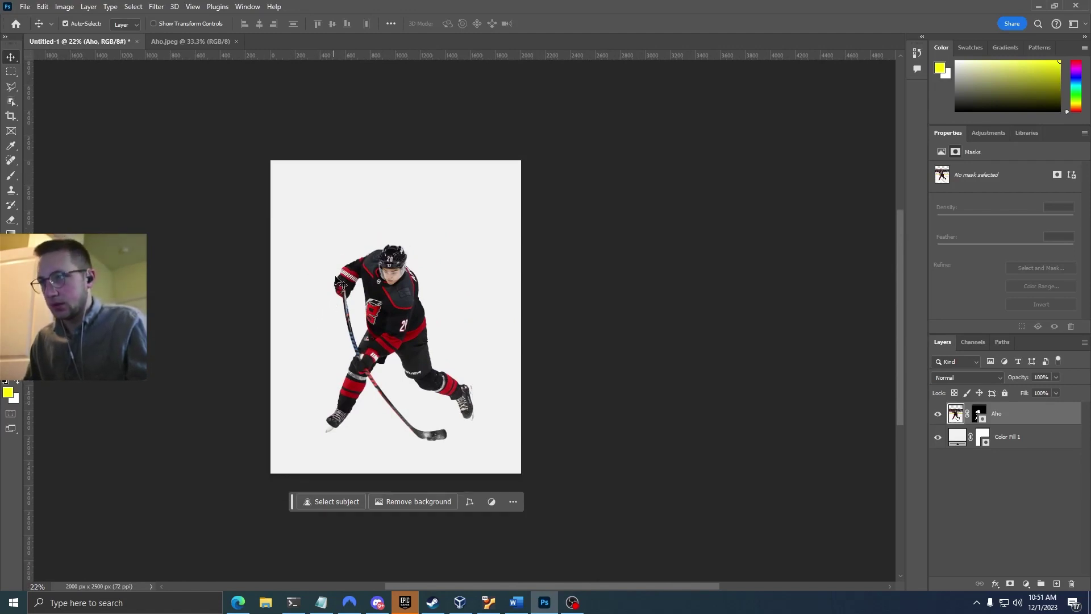
# - Put the Aho layer into a new layer group and rename the Color Fill 1 layer as Background
pyautogui.scroll(3, 417, 275)
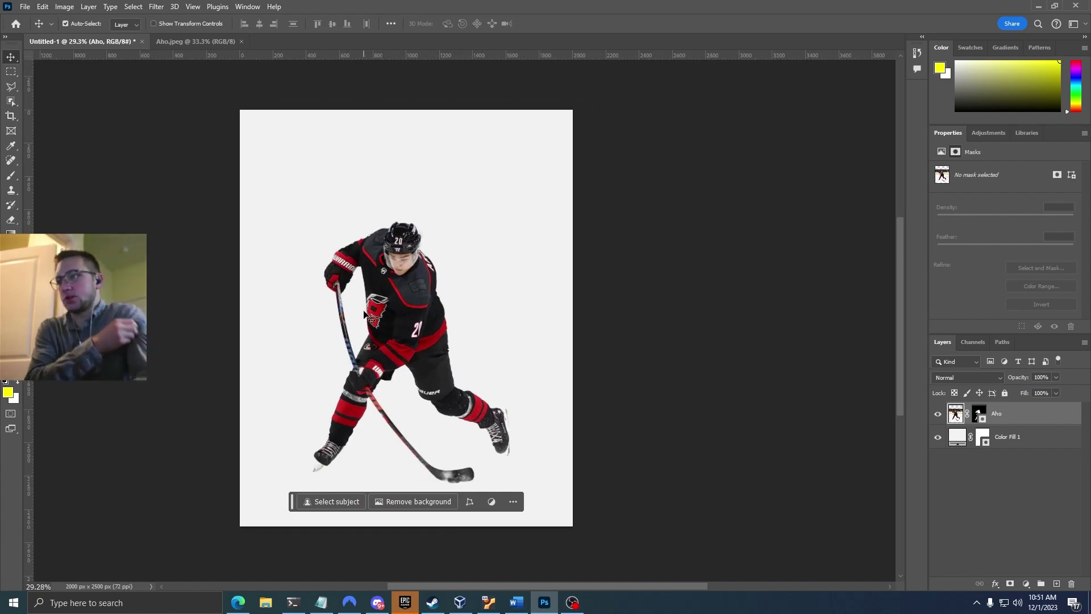
pyautogui.scroll(-3, 364, 315)
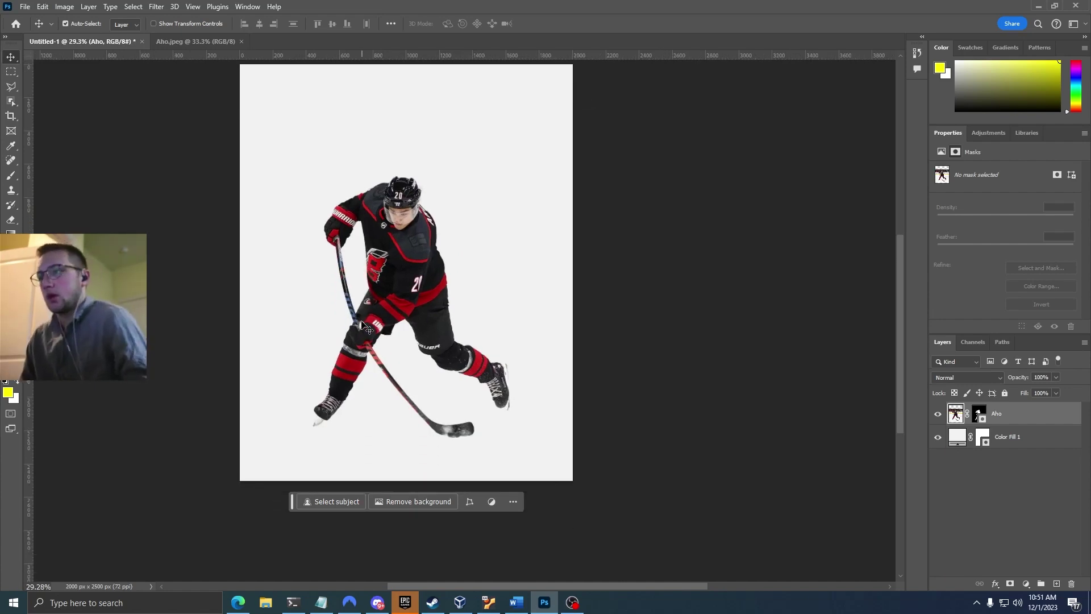
pyautogui.scroll(4, 354, 438)
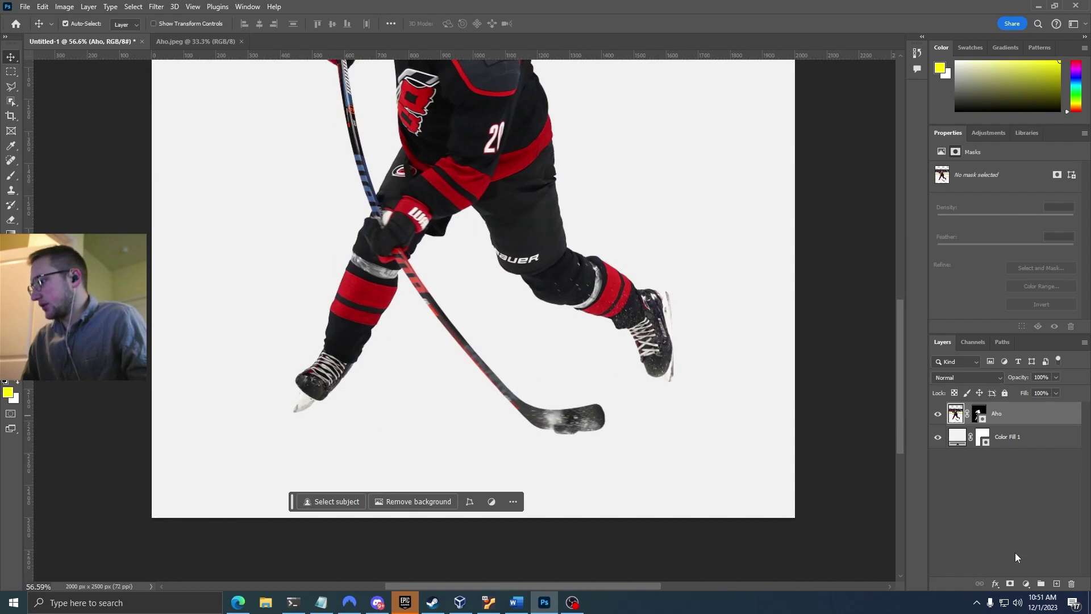
pyautogui.click(1042, 583)
pyautogui.click(1008, 427)
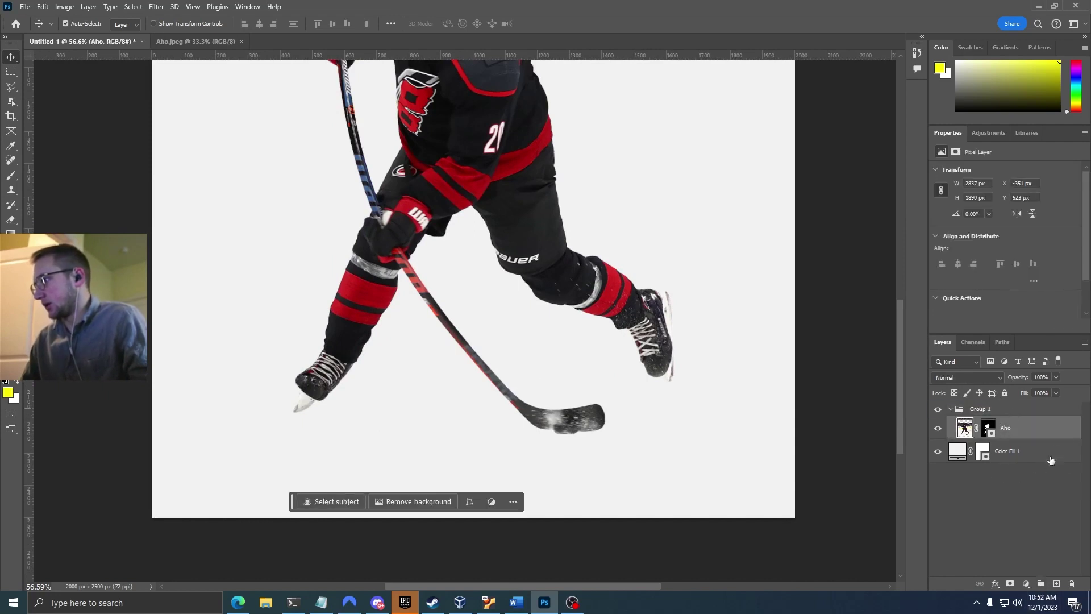
pyautogui.click(1009, 453)
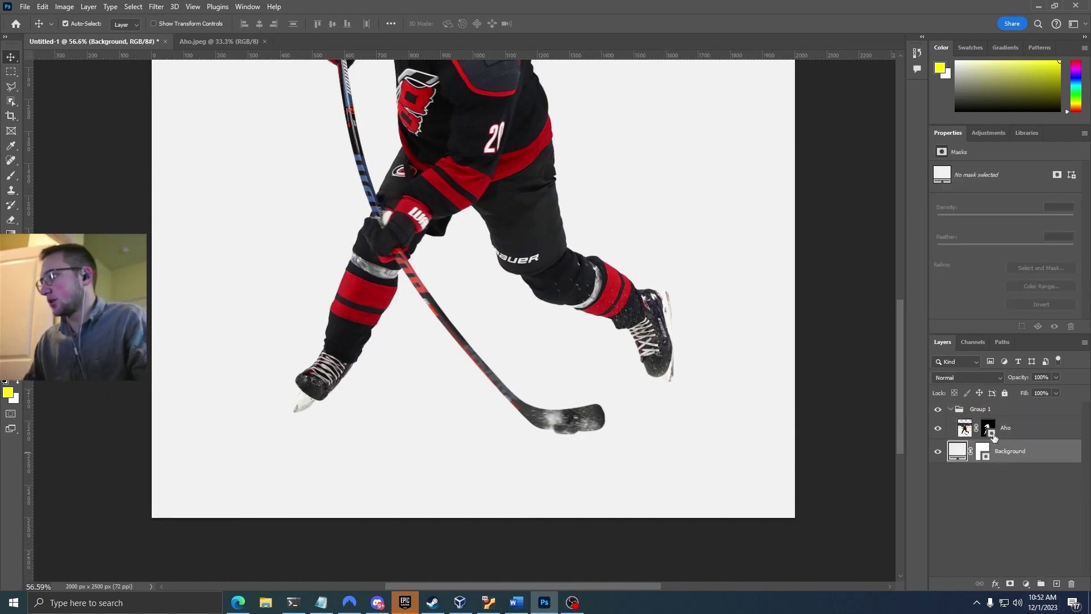
# - Rename the layer group containing the cutout as Sebastian Aho
pyautogui.doubleClick(978, 409)
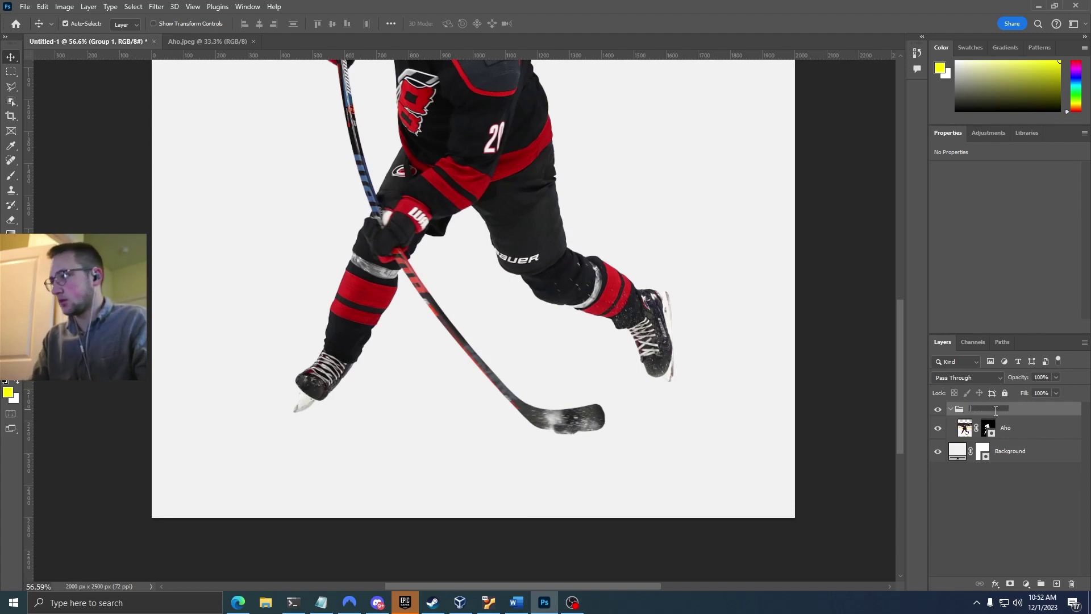
pyautogui.write('Sebastian Ah')
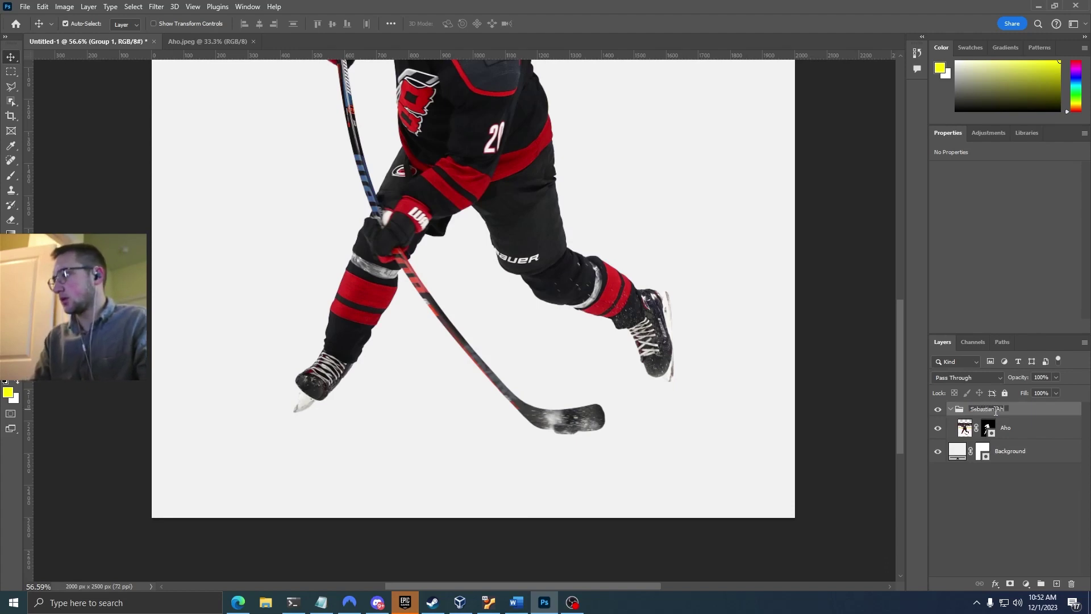
pyautogui.write('o')
pyautogui.press('Return')
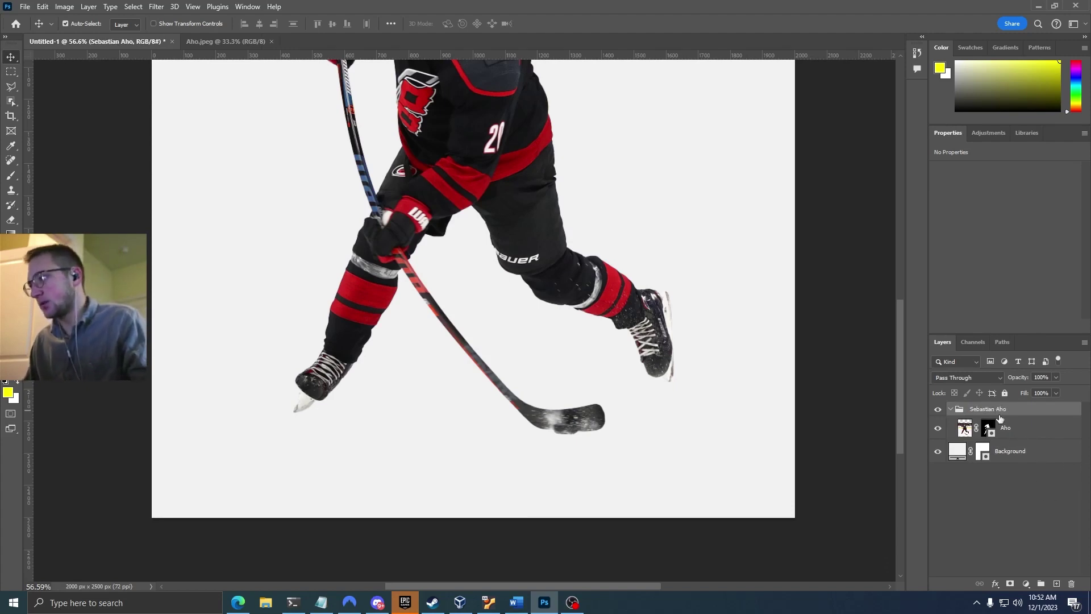
# - Add a new layer beneath the Aho layer inside the group and name it Right Foot
pyautogui.click(1005, 429)
pyautogui.click(1009, 413)
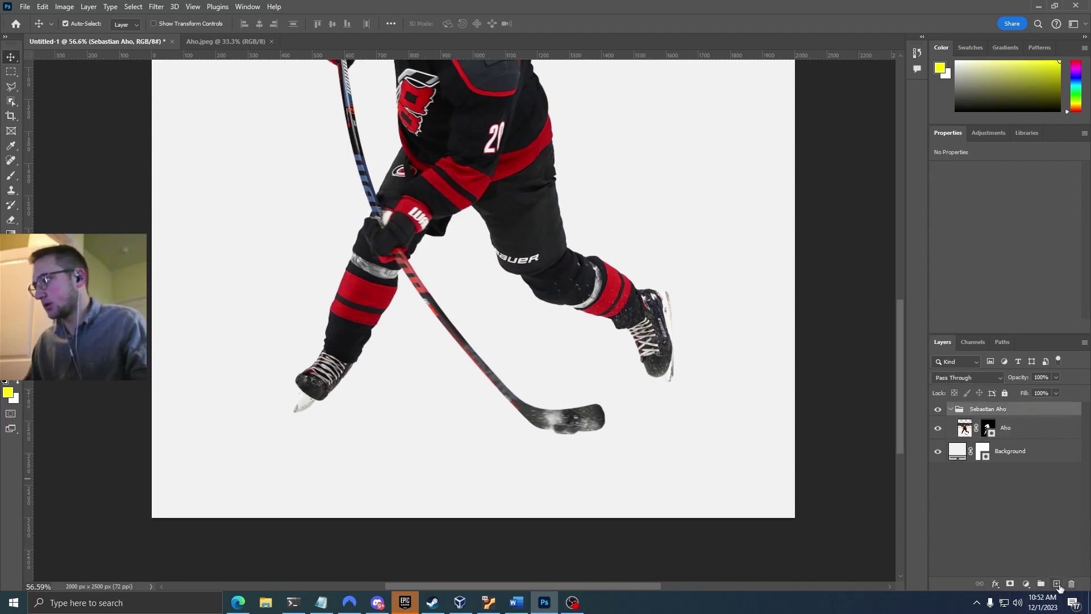
pyautogui.click(1057, 584)
pyautogui.moveTo(1017, 430); pyautogui.dragTo(1016, 467)
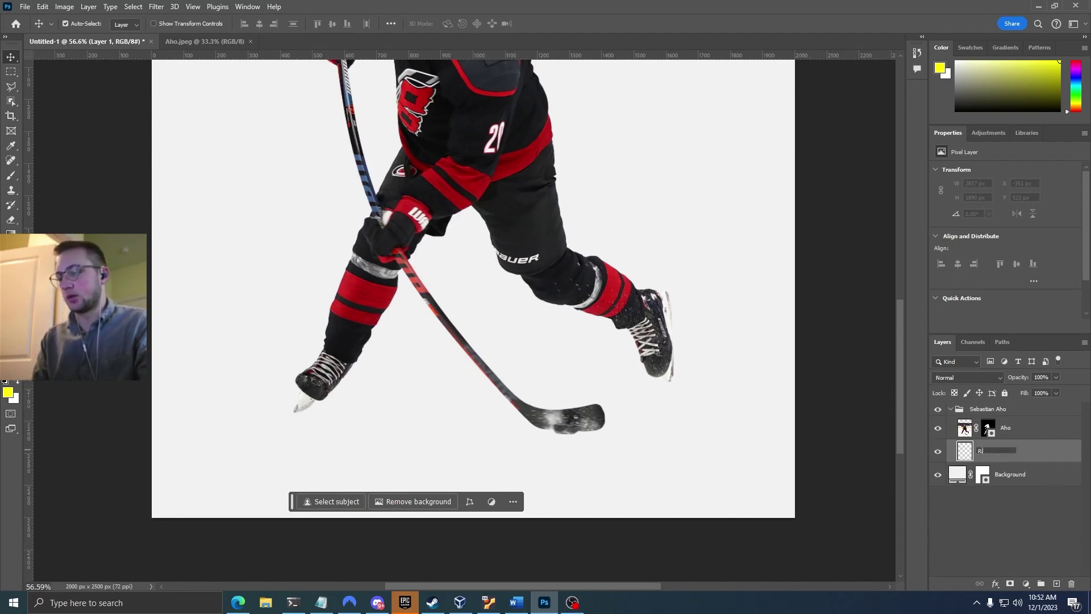
pyautogui.write('Foot')
pyautogui.press('Return')
# - Reshape the 125 px brush tip into a narrow ellipse with 0% hardness and an angle of -142°
pyautogui.press('b')
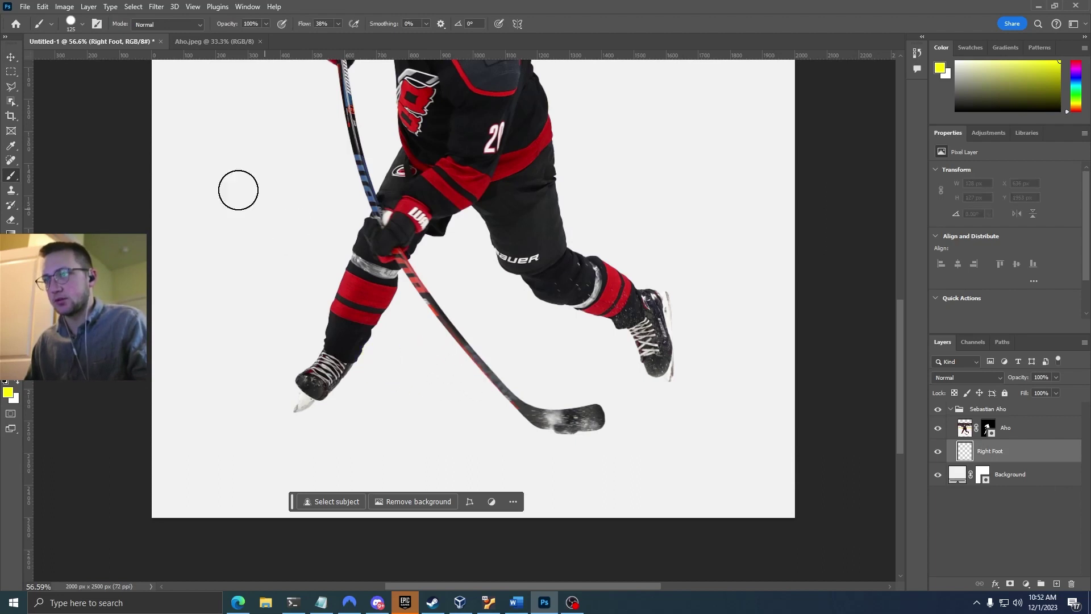
pyautogui.click(71, 23)
pyautogui.moveTo(47, 56); pyautogui.dragTo(38, 48)
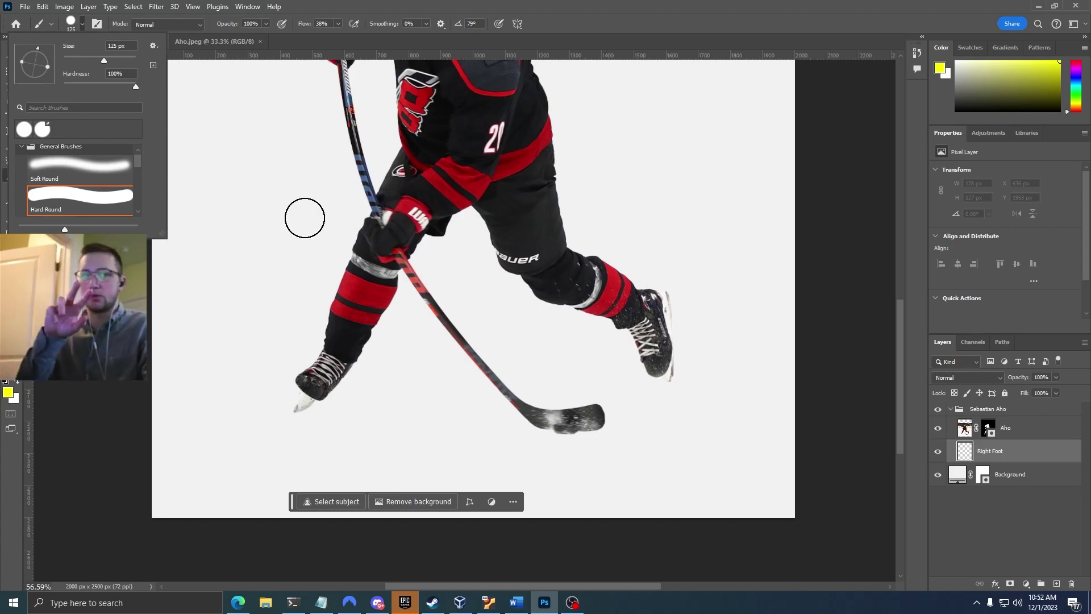
pyautogui.moveTo(37, 48); pyautogui.dragTo(36, 47)
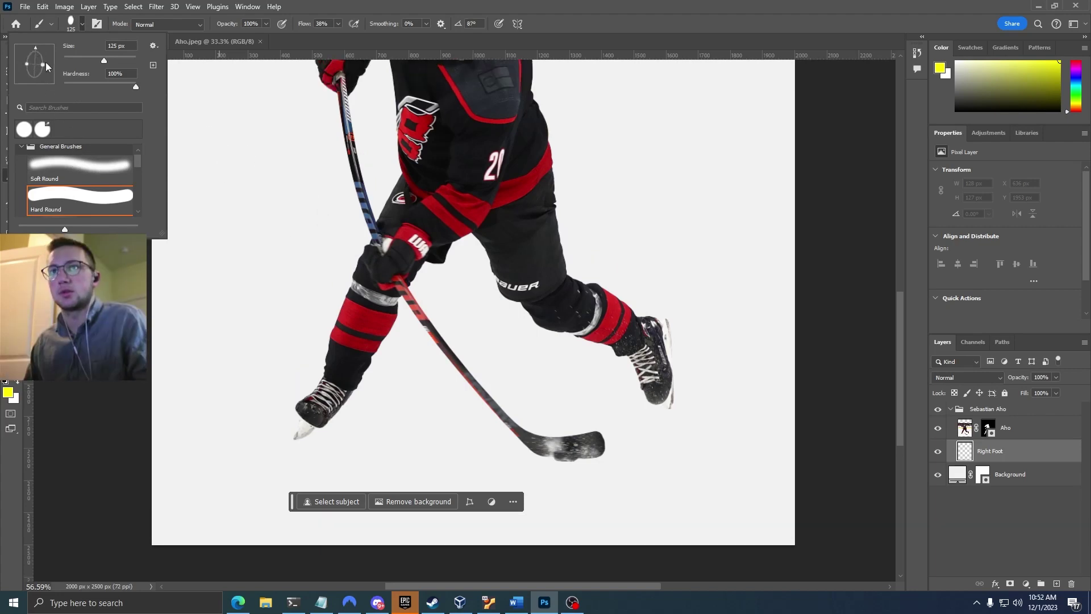
pyautogui.moveTo(135, 86)
pyautogui.mouseDown()
pyautogui.moveTo(27, 84)
pyautogui.moveTo(42, 75)
pyautogui.mouseUp()
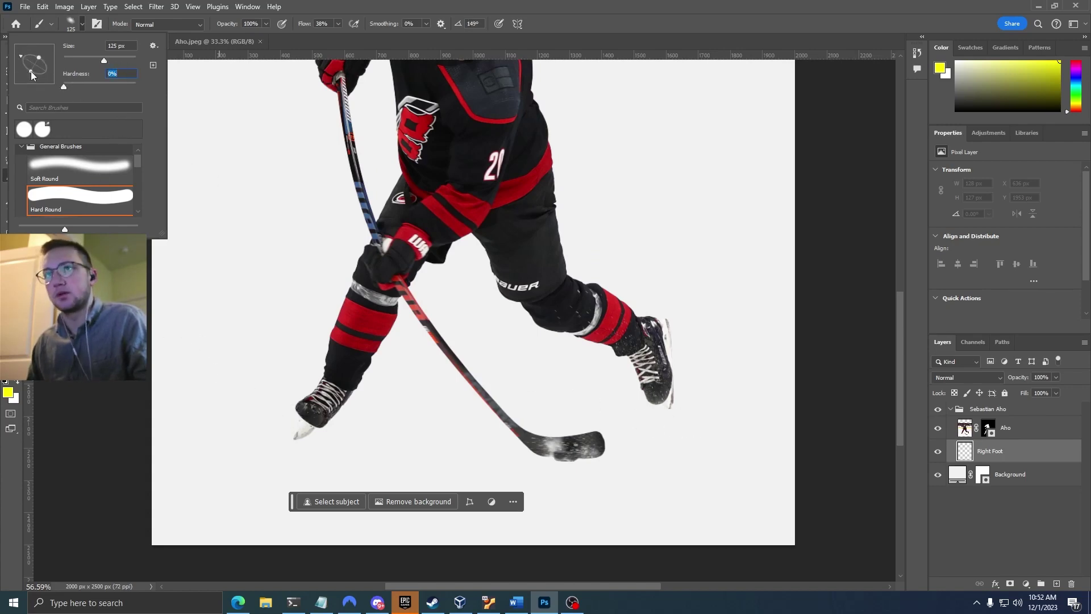
pyautogui.click(24, 75)
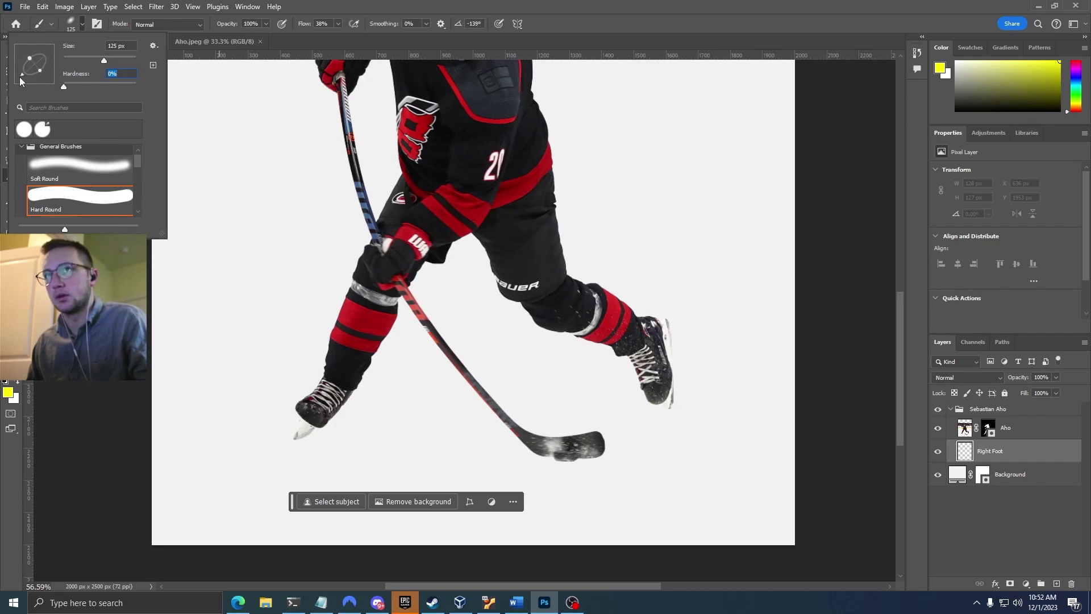
pyautogui.moveTo(38, 70); pyautogui.dragTo(23, 71)
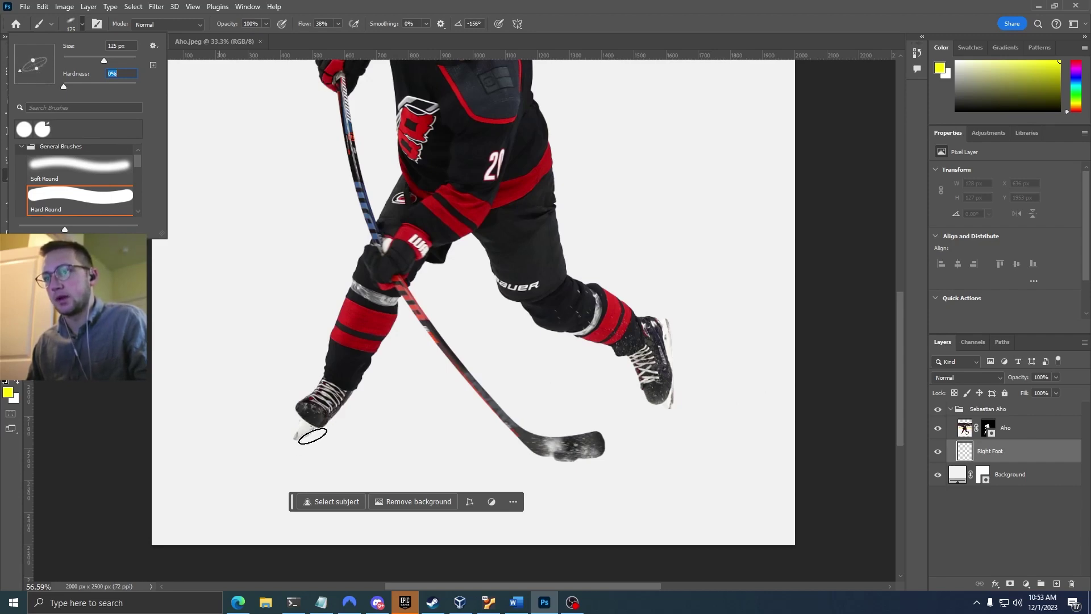
pyautogui.click(19, 74)
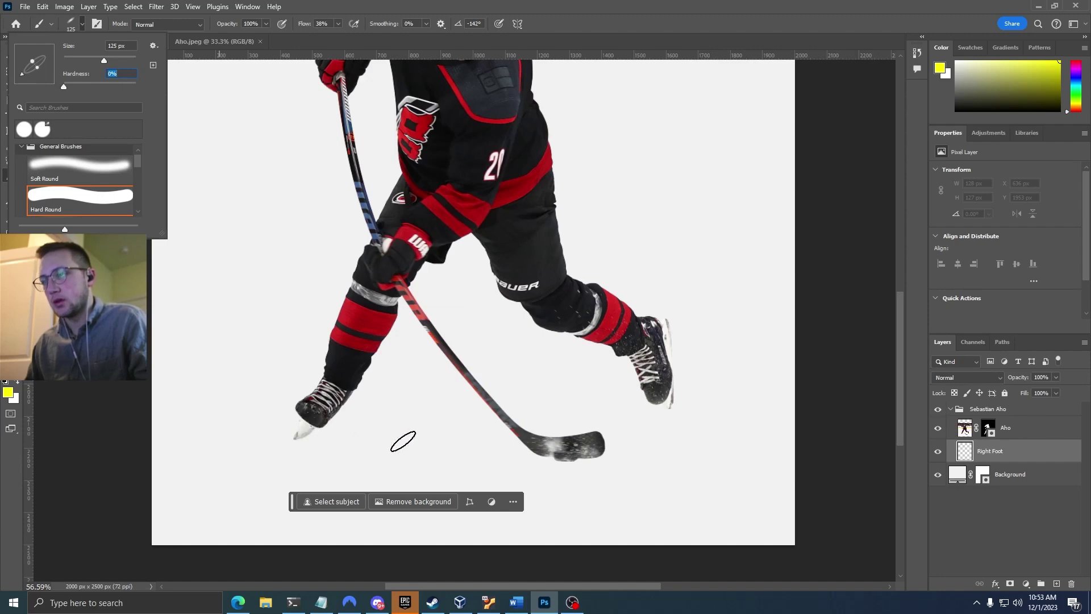
pyautogui.click(84, 24)
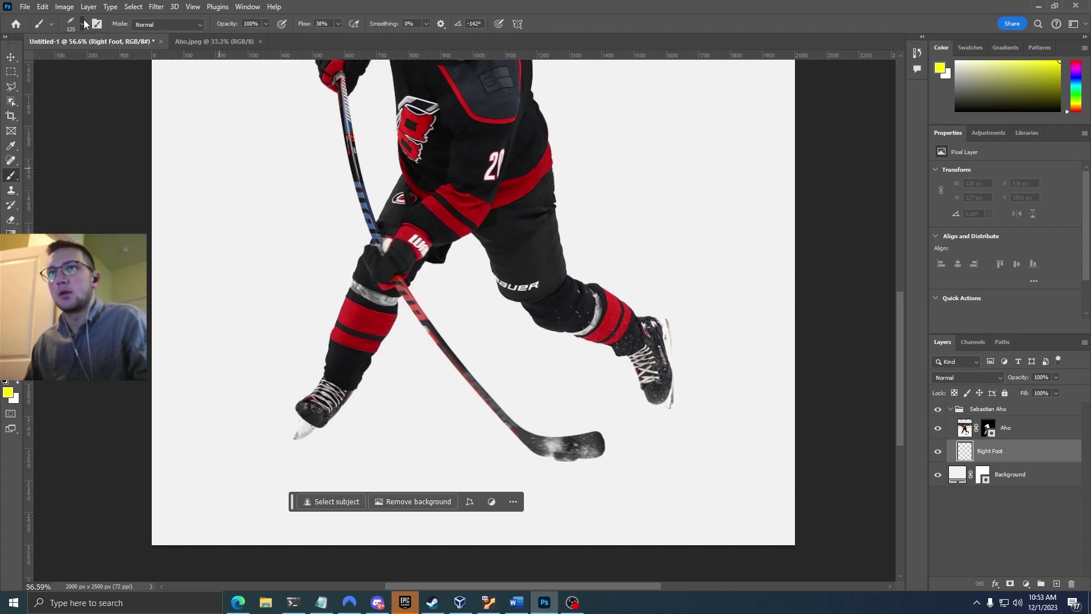
# - Reset the foreground colour to black and try a soft shadow stroke under the front skate, then undo it
pyautogui.click(5, 381)
pyautogui.moveTo(307, 441); pyautogui.dragTo(329, 443)
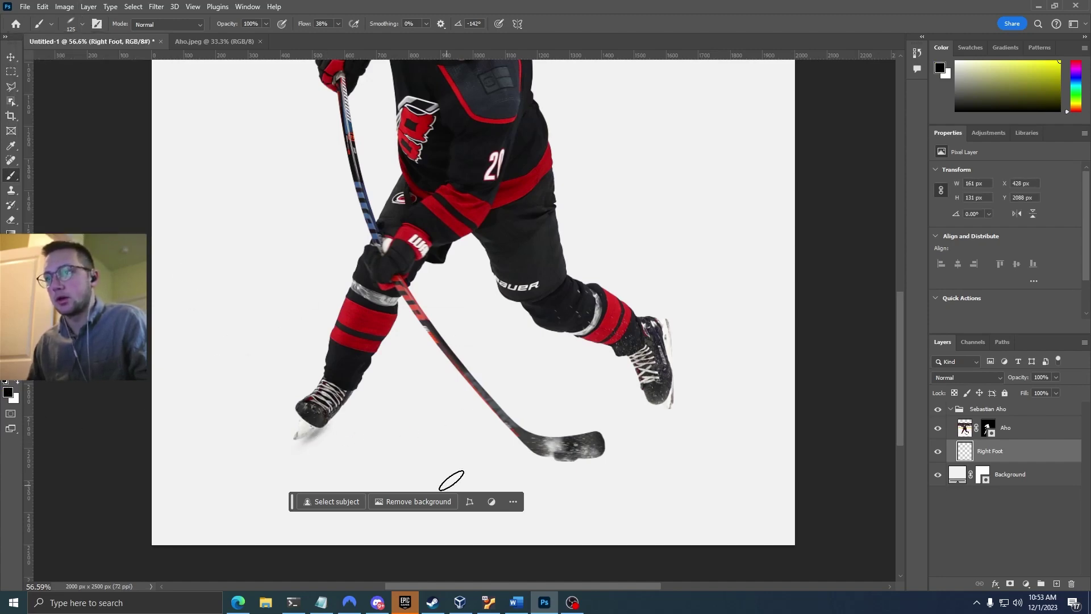
pyautogui.click(338, 24)
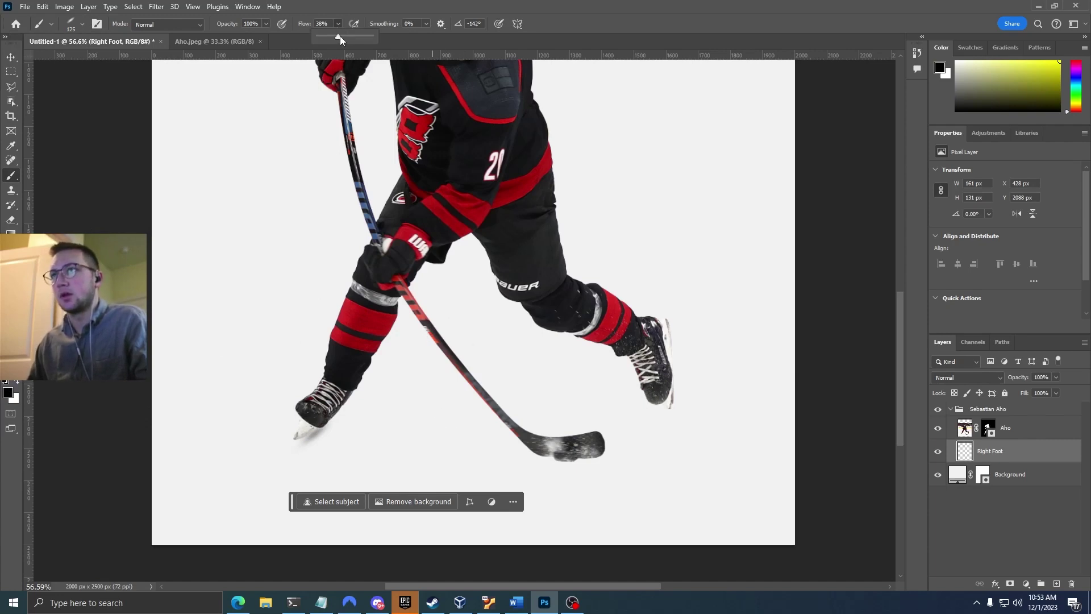
pyautogui.click(341, 24)
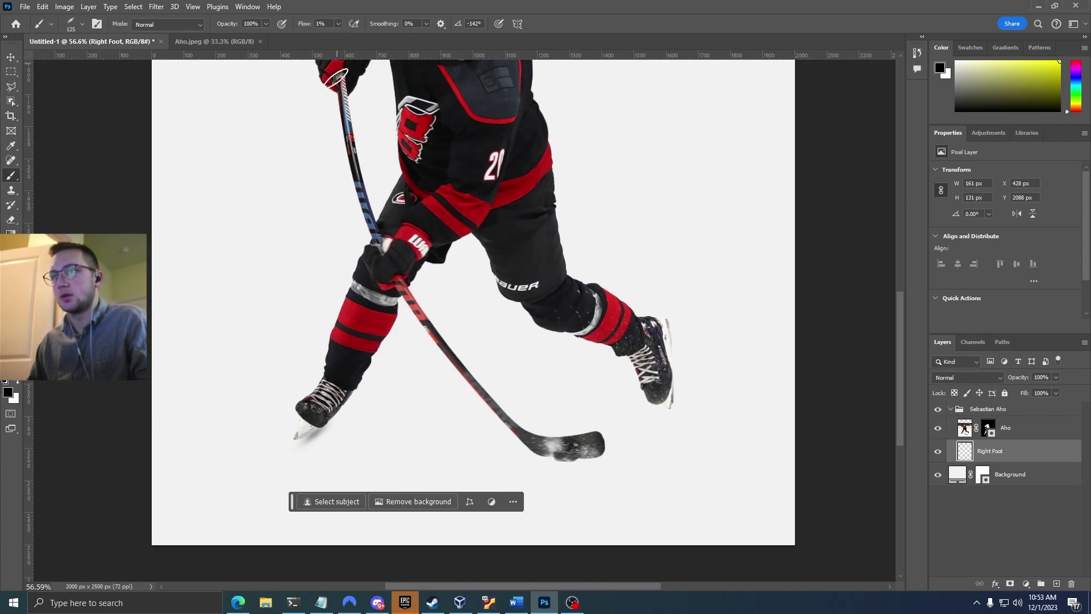
pyautogui.hotkey('ctrl', 'z')
# - Try a shadow dab under the front skate with the brush flow at 100%
pyautogui.click(338, 24)
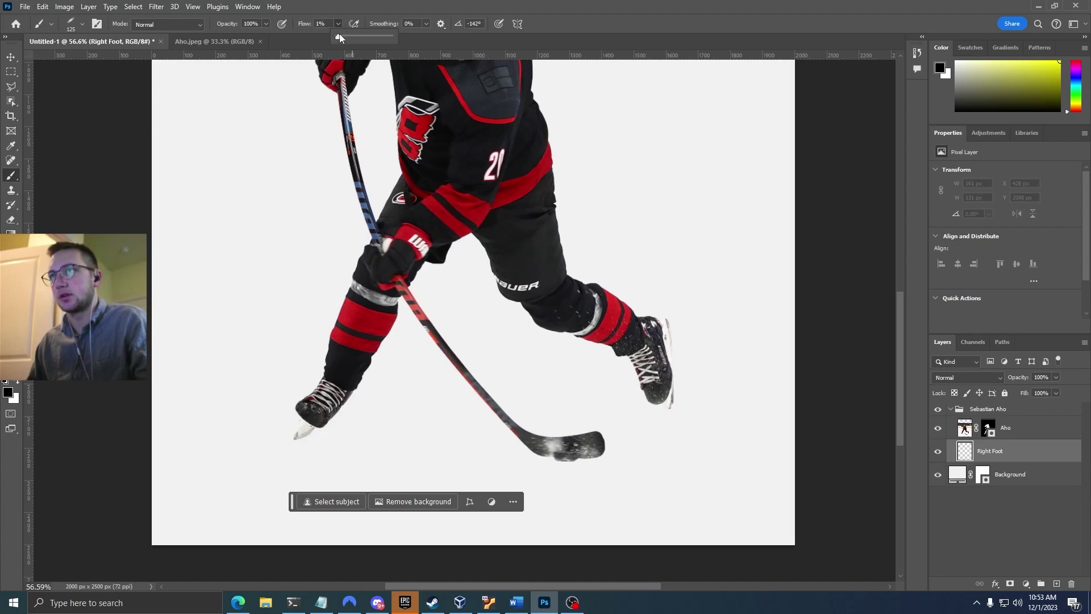
pyautogui.click(342, 25)
pyautogui.click(316, 434)
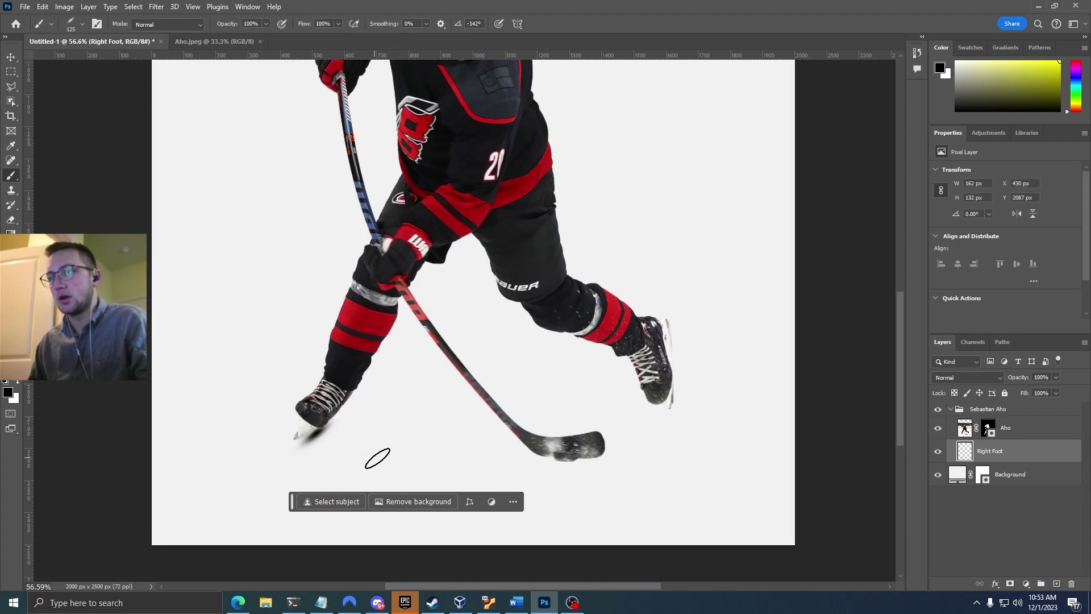
pyautogui.hotkey('ctrl', 'z')
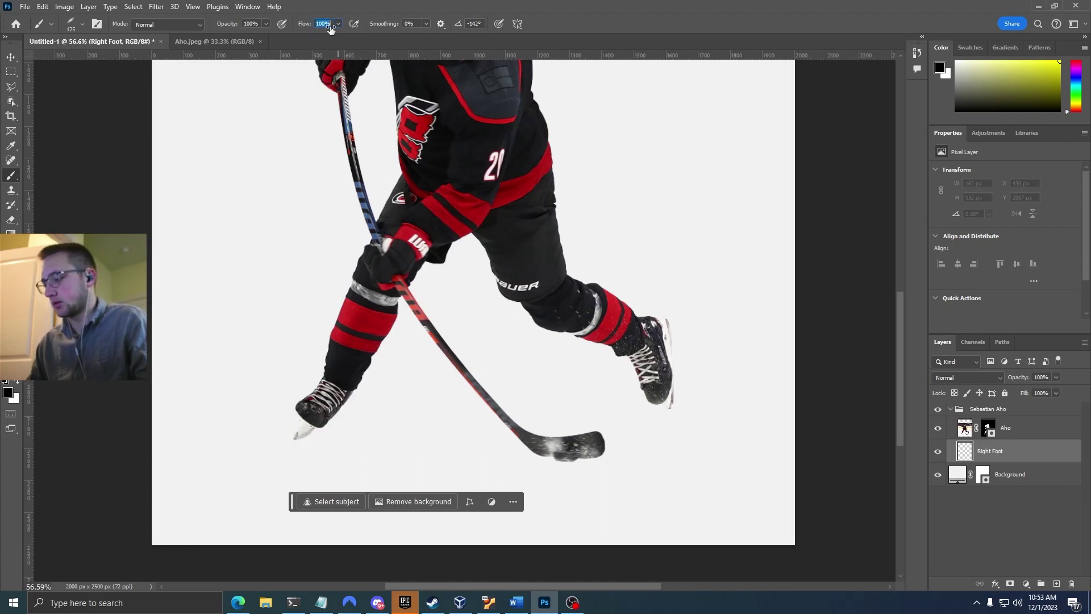
# - Set the brush flow to 40% and paint a soft shadow under the front skate on the Right Foot layer
pyautogui.write('40')
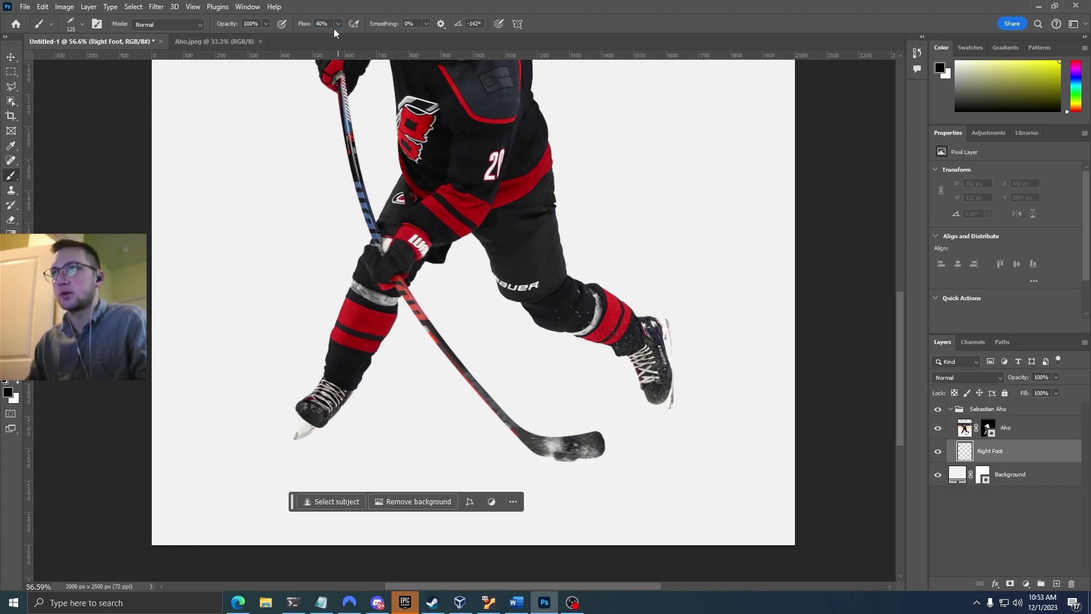
pyautogui.click(312, 435)
pyautogui.press('v')
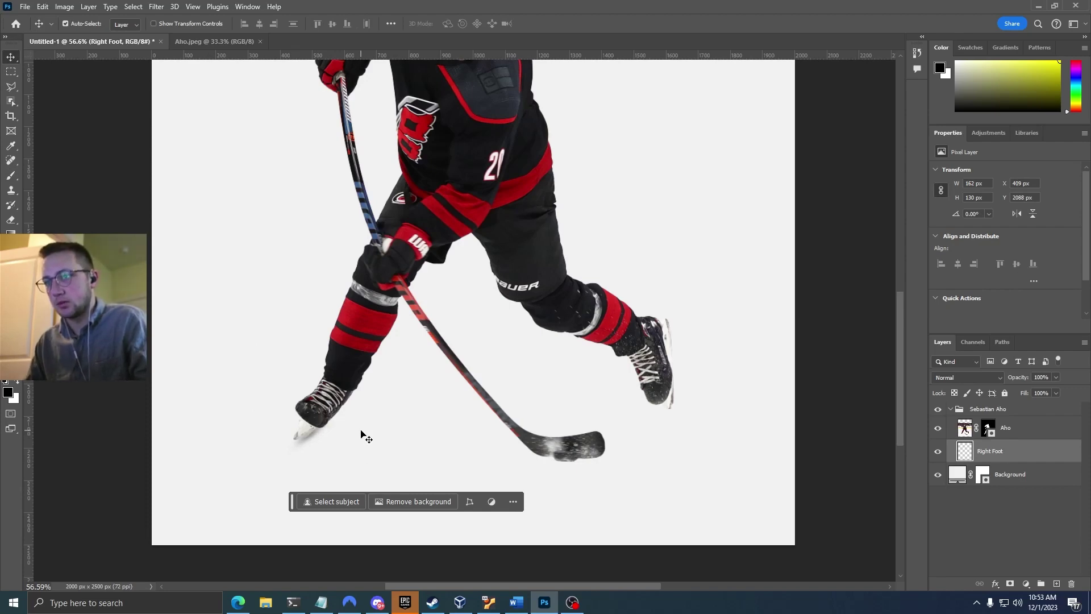
pyautogui.press('b')
pyautogui.click(316, 436)
pyautogui.press('v')
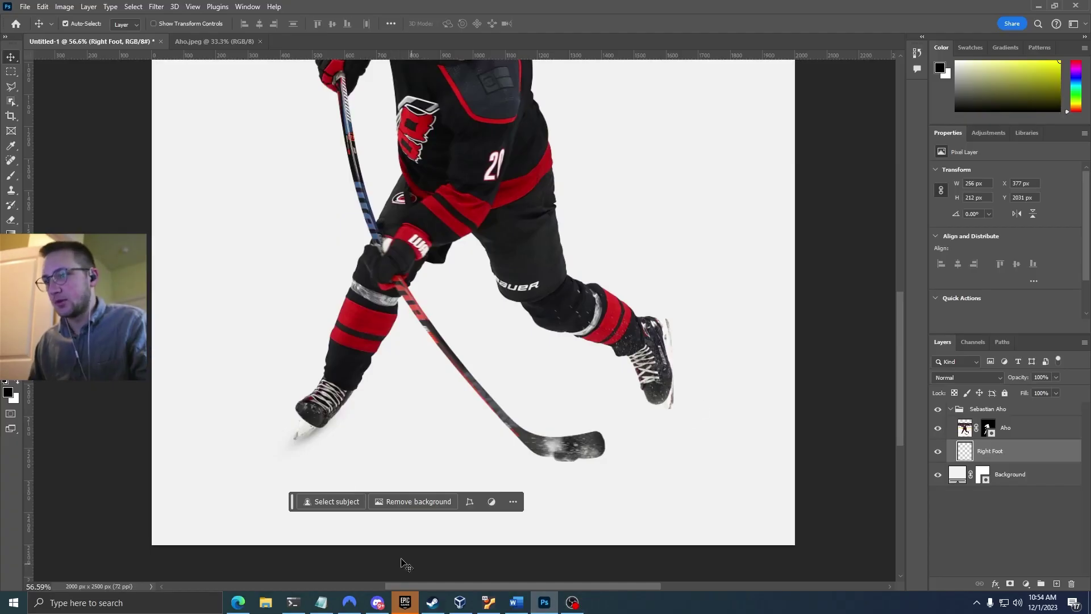
# - Set up a tilted 100 px brush with 0% hardness and paint the rear skate's shadow on the Left Foot Shadow layer
pyautogui.press('b')
pyautogui.click(661, 414)
pyautogui.press('v')
pyautogui.press('b')
pyautogui.click(82, 24)
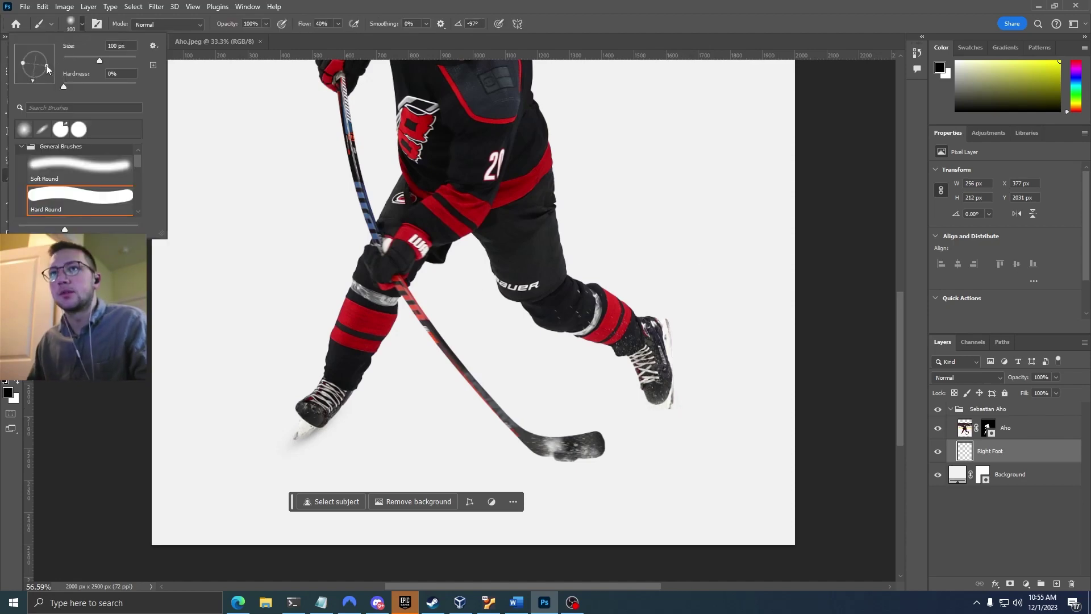
pyautogui.press('v')
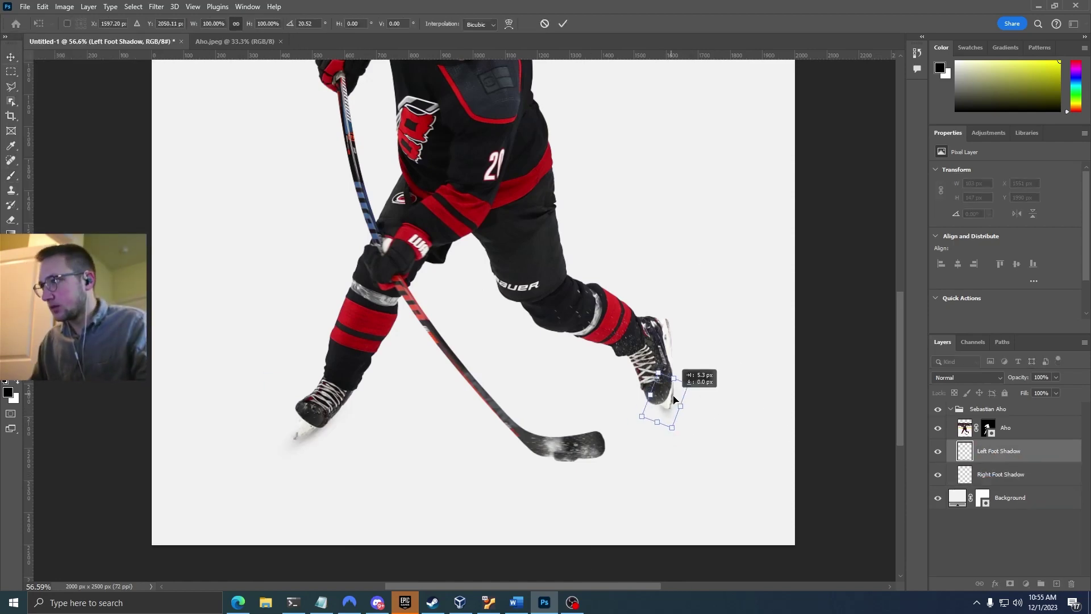
pyautogui.press('b')
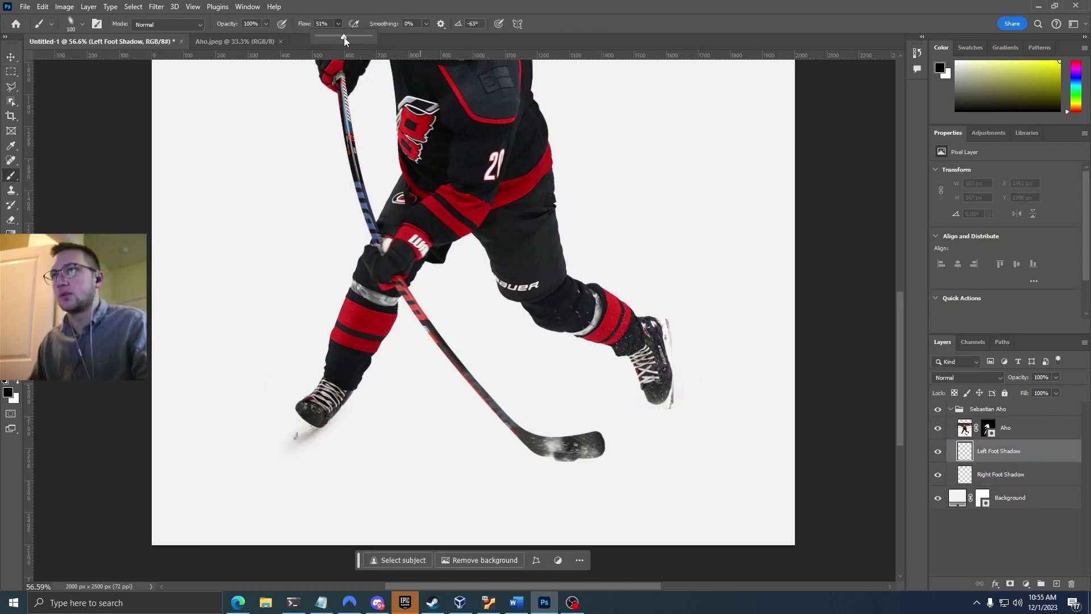
# - Transform the shadow on the Left Foot Shadow layer so it sits beneath the rear skate's blade
pyautogui.hotkey('ctrl', 't')
pyautogui.moveTo(686, 386); pyautogui.dragTo(691, 384)
pyautogui.scroll(-6, 573, 332)
pyautogui.press('Return')
# - Paint a soft black shadow at 40% flow under the rear skate's toe, and remove the horizontal guide
pyautogui.press('b')
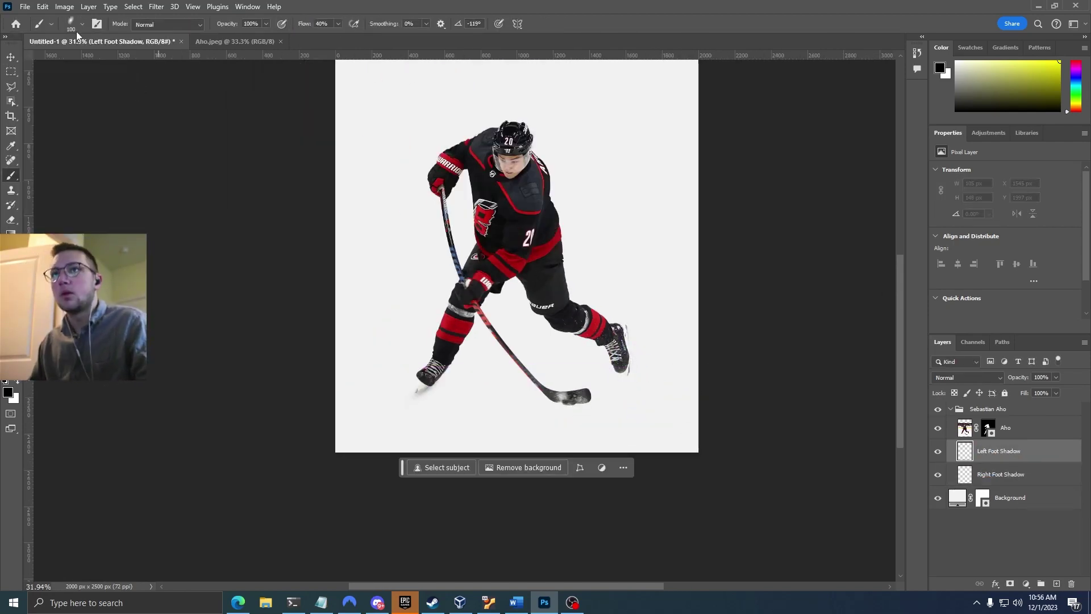
pyautogui.click(627, 380)
pyautogui.press('v')
pyautogui.moveTo(625, 389); pyautogui.dragTo(509, 33)
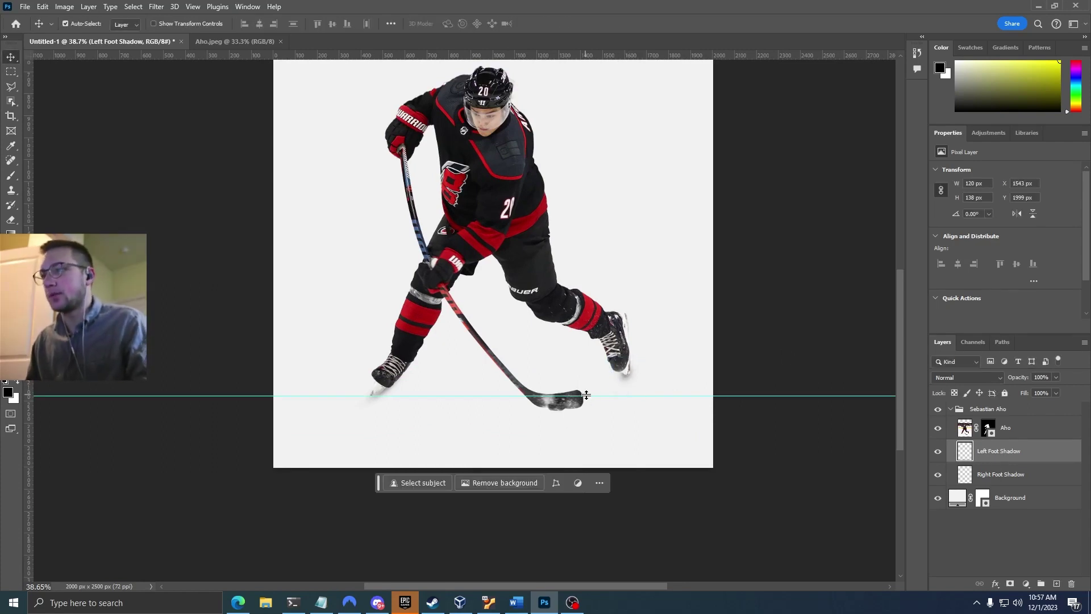
# - Flatten the 100 px soft brush tip into a narrow ellipse tilted at -118°
pyautogui.scroll(2, 432, 302)
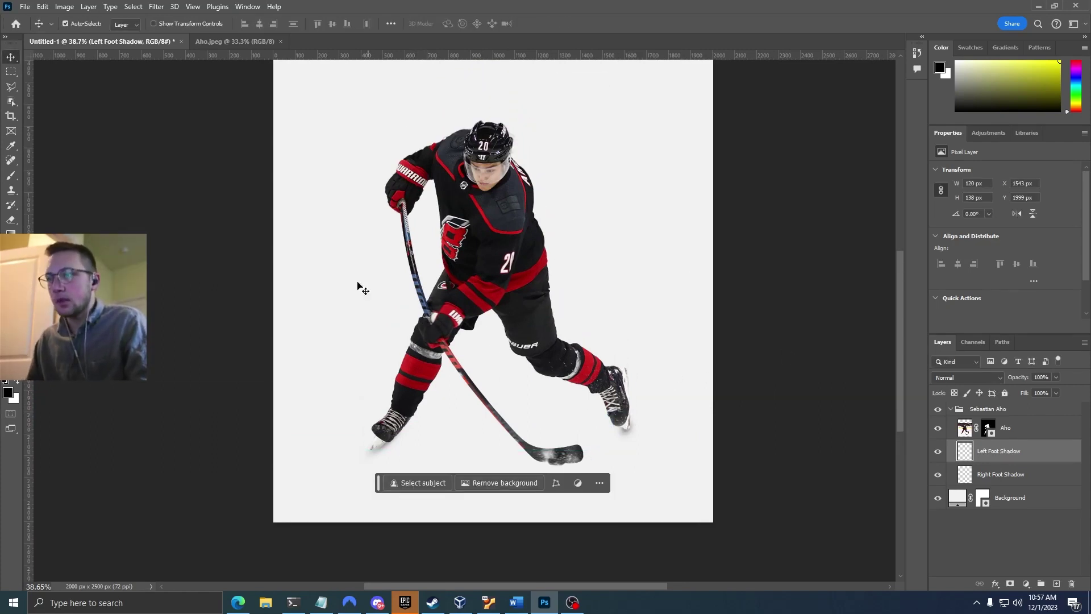
pyautogui.scroll(-2, 369, 276)
pyautogui.scroll(-2, 500, 357)
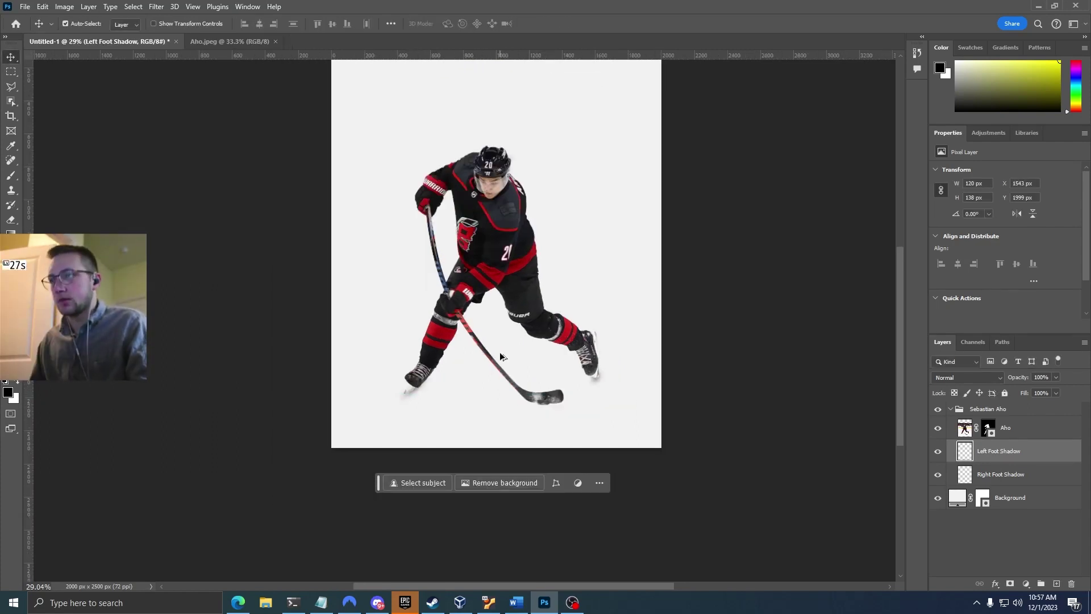
pyautogui.press('b')
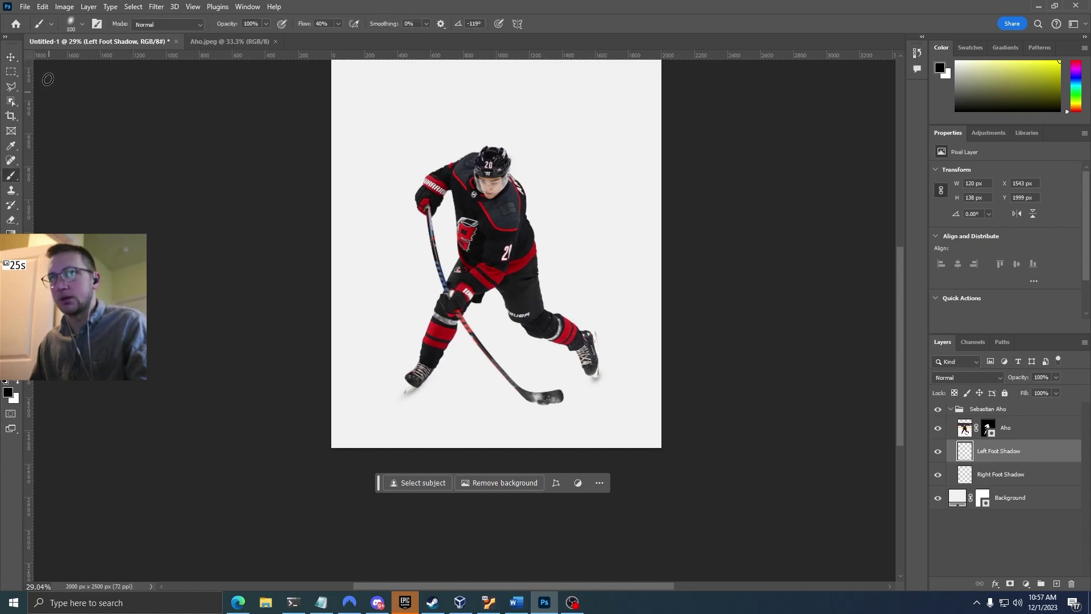
pyautogui.click(82, 24)
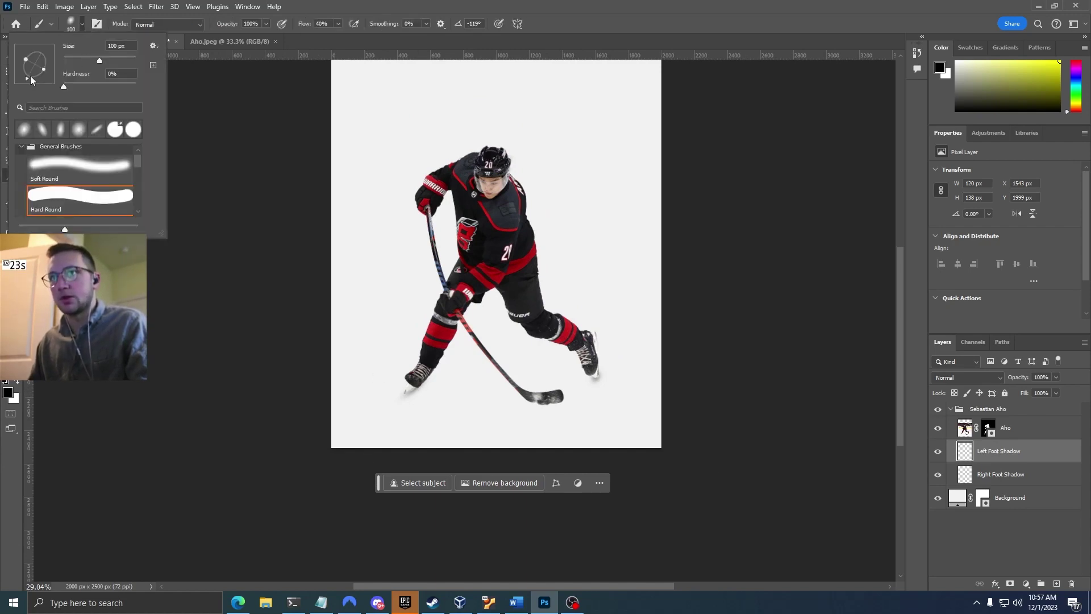
pyautogui.moveTo(29, 76)
pyautogui.mouseDown()
pyautogui.moveTo(19, 60)
pyautogui.moveTo(27, 79)
pyautogui.moveTo(40, 67)
pyautogui.mouseUp()
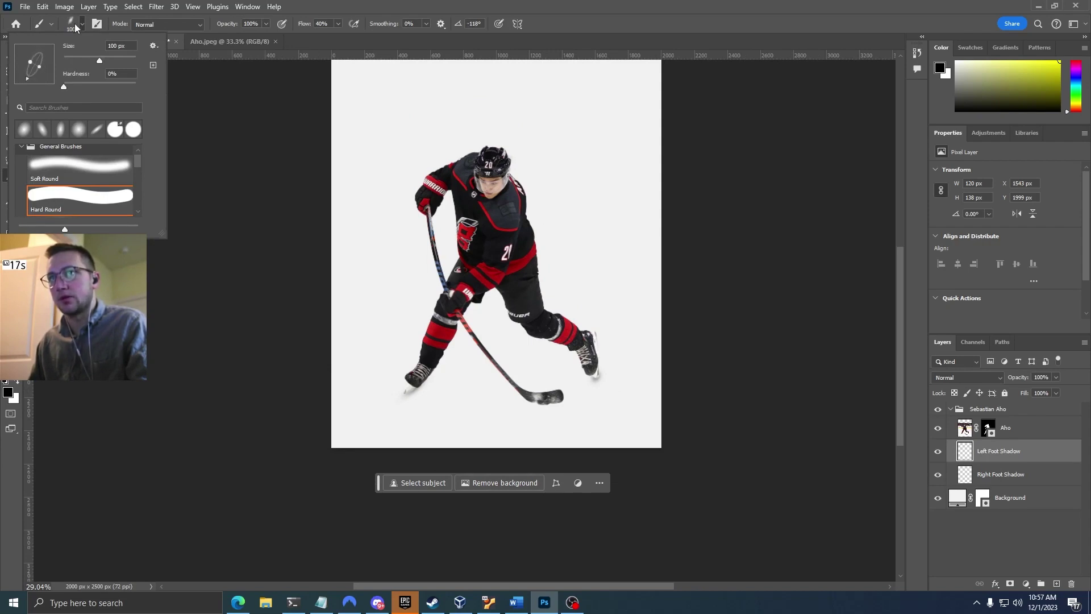
pyautogui.press('Return')
# - Enlarge the elliptical brush to 1200 px for a wide ground shadow
pyautogui.press(']')
pyautogui.press(']')
pyautogui.press(']')
pyautogui.press(']')
pyautogui.press(']')
pyautogui.press(']')
pyautogui.press(']')
pyautogui.press(']')
pyautogui.press(']')
pyautogui.press(']')
pyautogui.press(']')
pyautogui.press(']')
pyautogui.press(']')
pyautogui.press(']')
pyautogui.press(']')
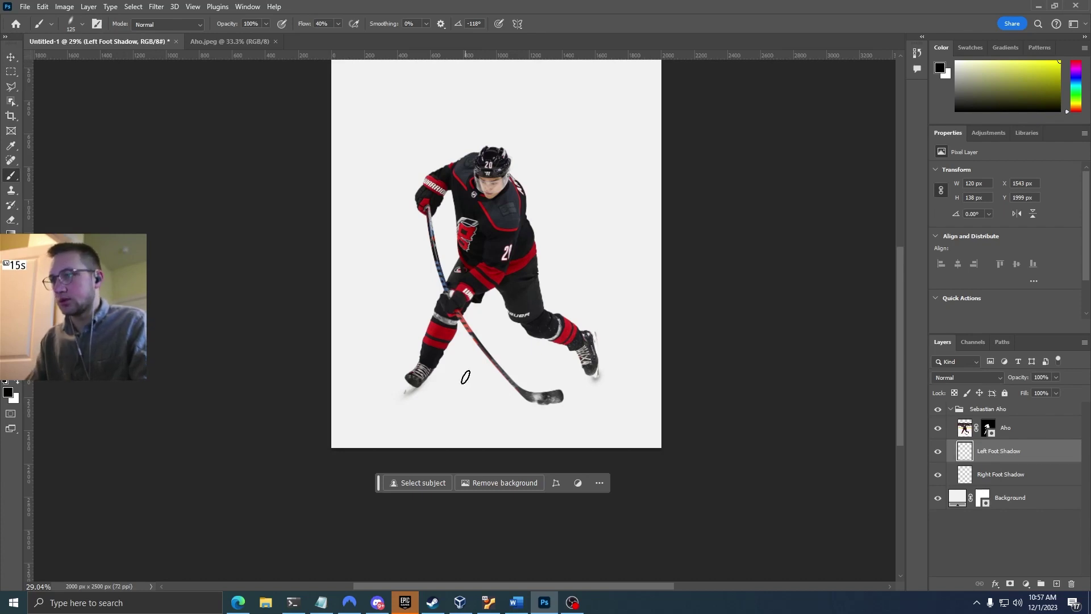
pyautogui.press('[')
pyautogui.press('[')
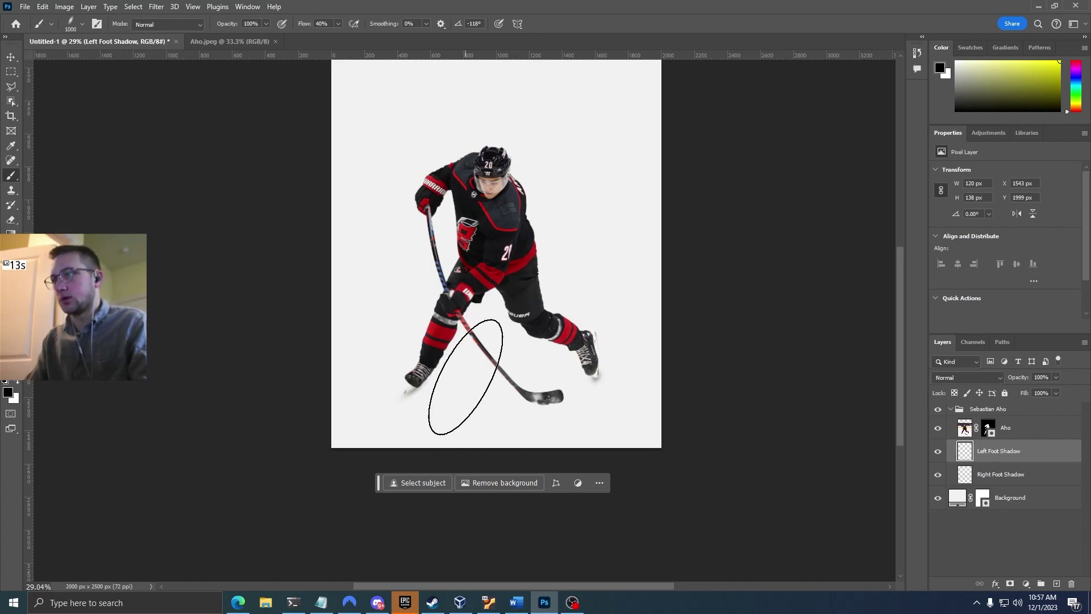
pyautogui.press(']')
pyautogui.press(']')
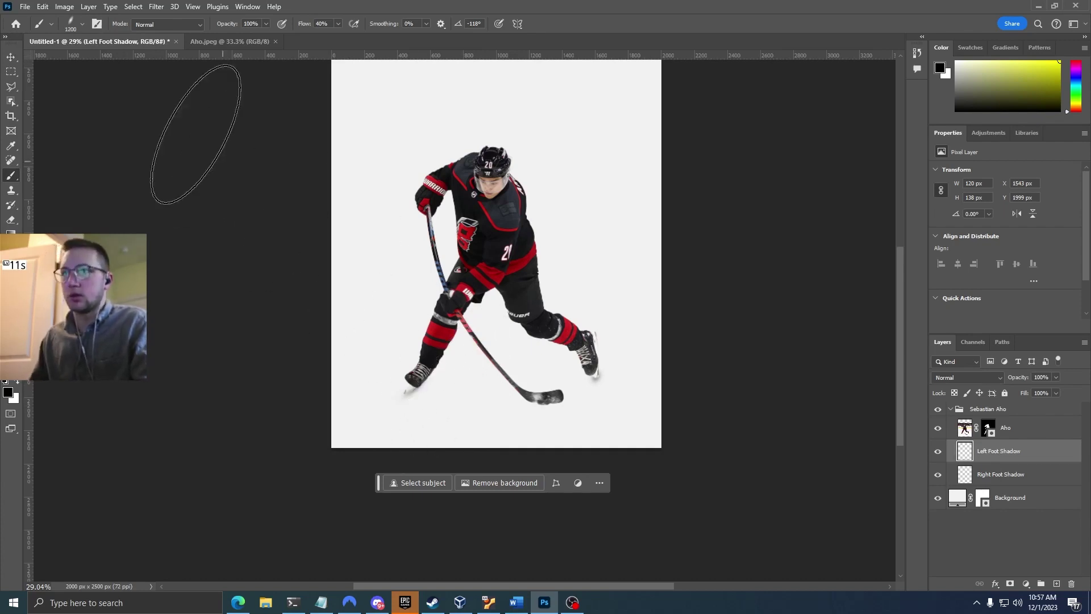
# - Widen the brush tip at a -111° angle with 19% flow, and try a shadow stroke beneath the player
pyautogui.click(76, 24)
pyautogui.moveTo(39, 66); pyautogui.dragTo(29, 78)
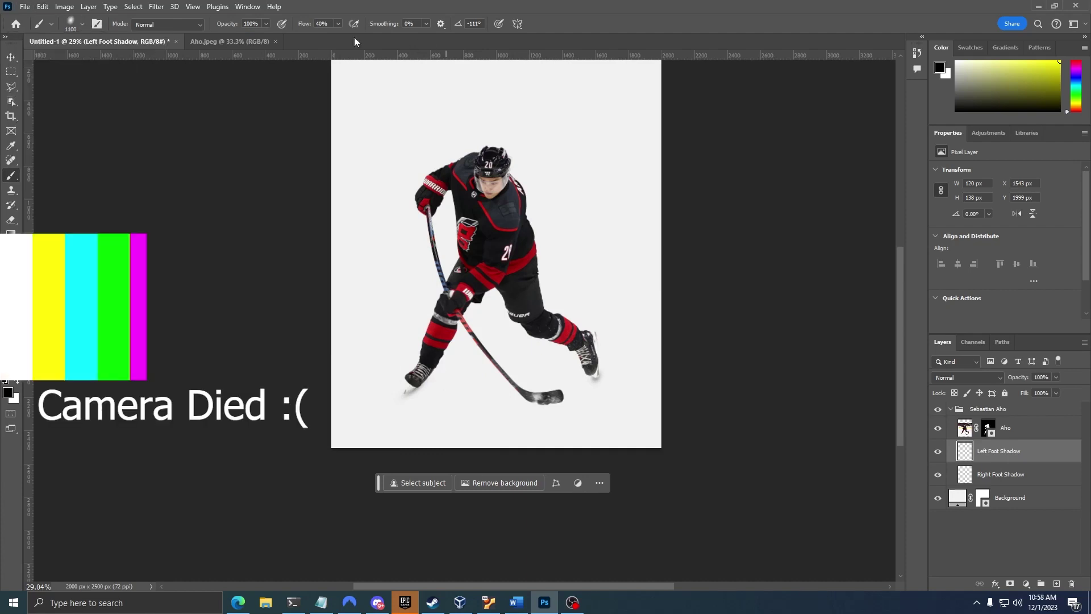
pyautogui.click(338, 24)
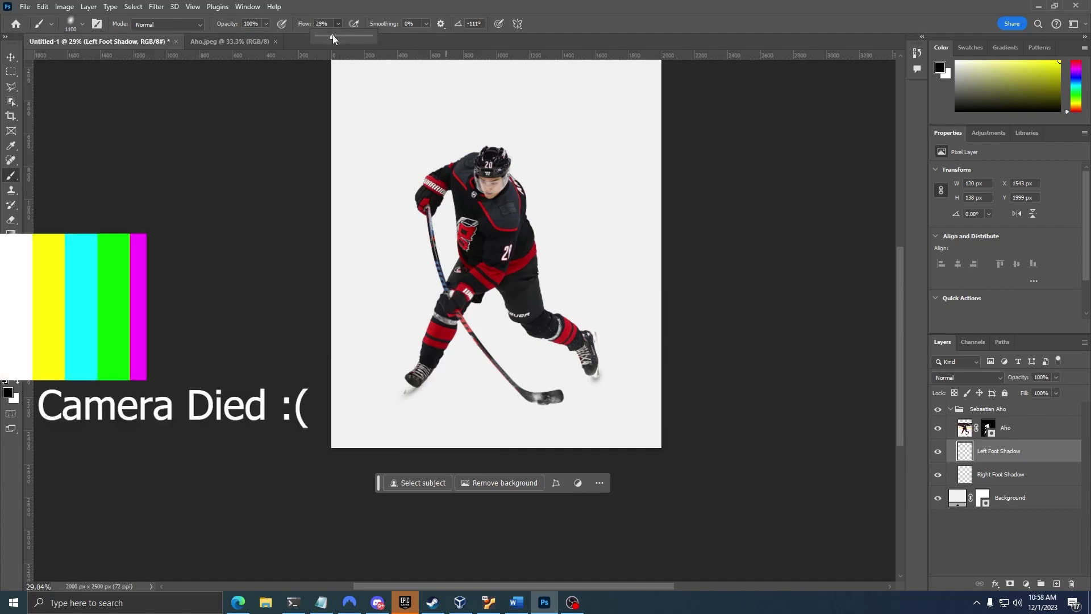
pyautogui.click(337, 25)
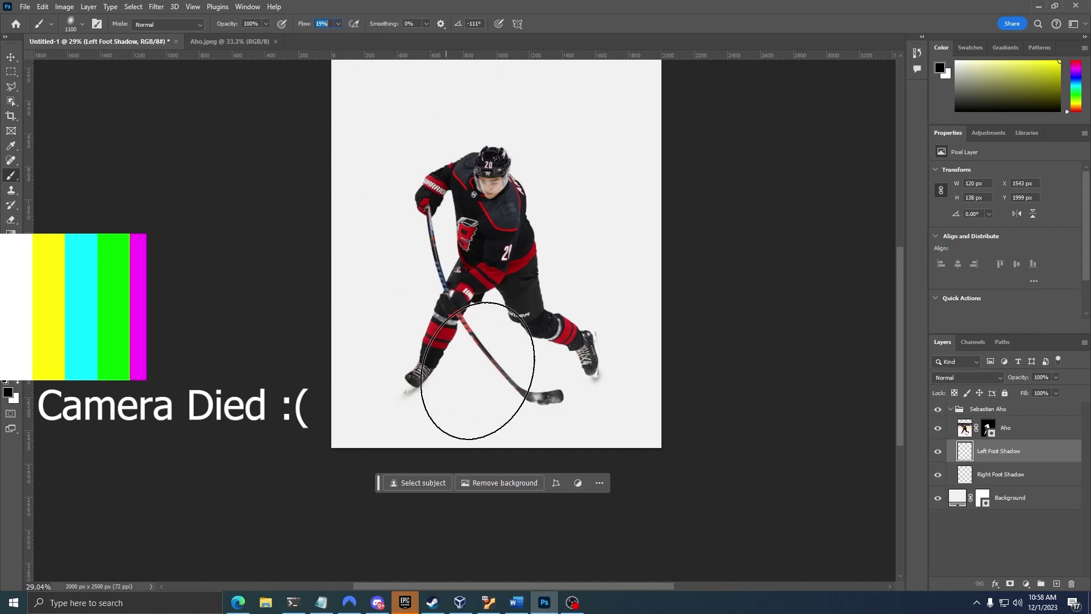
pyautogui.moveTo(467, 369); pyautogui.dragTo(451, 433)
pyautogui.hotkey('ctrl', 'z')
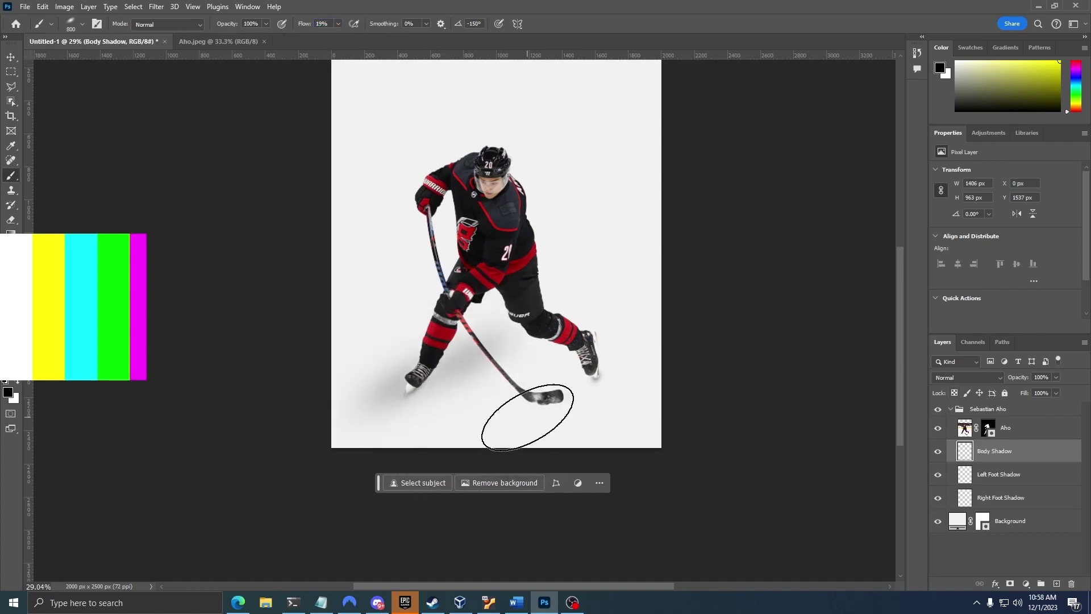
# - Move the shadow on the Body Shadow layer to about X -198 px, Y 1656 px, around the front skate
pyautogui.press('v')
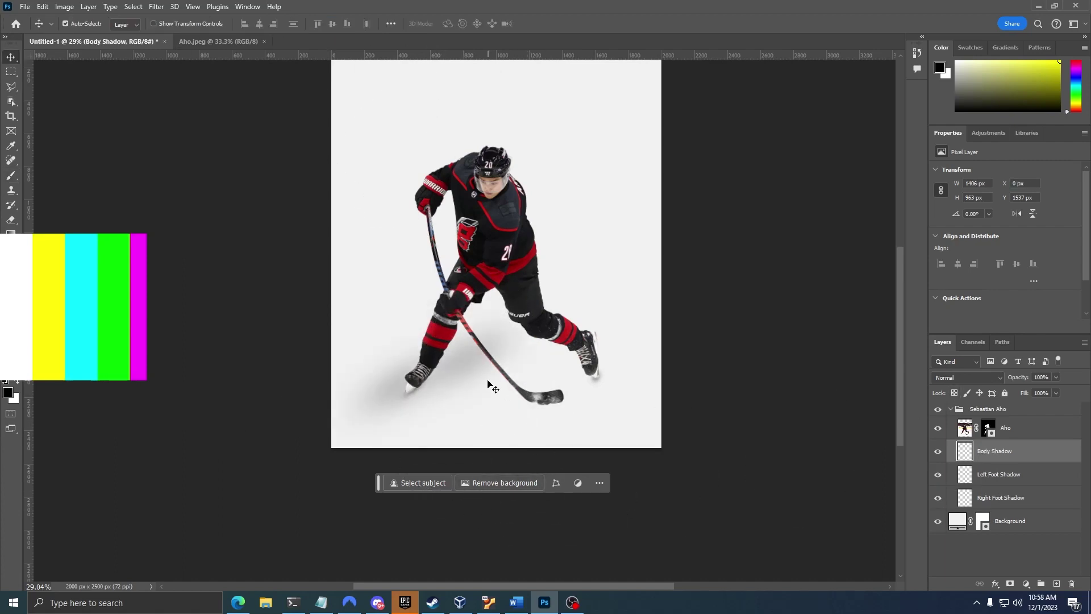
pyautogui.moveTo(482, 367); pyautogui.dragTo(450, 387)
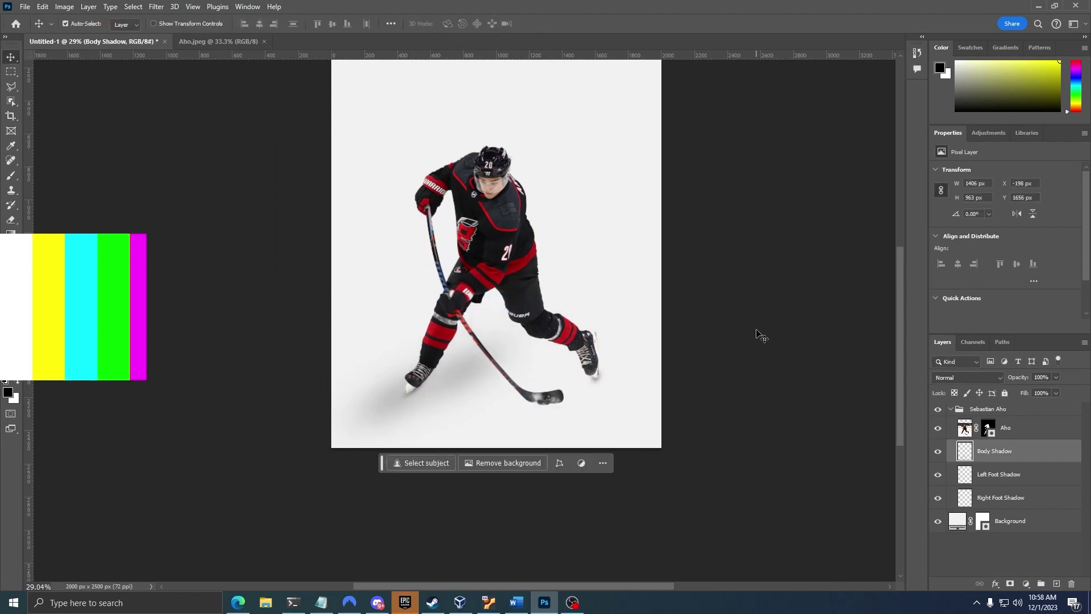
pyautogui.scroll(5, 591, 392)
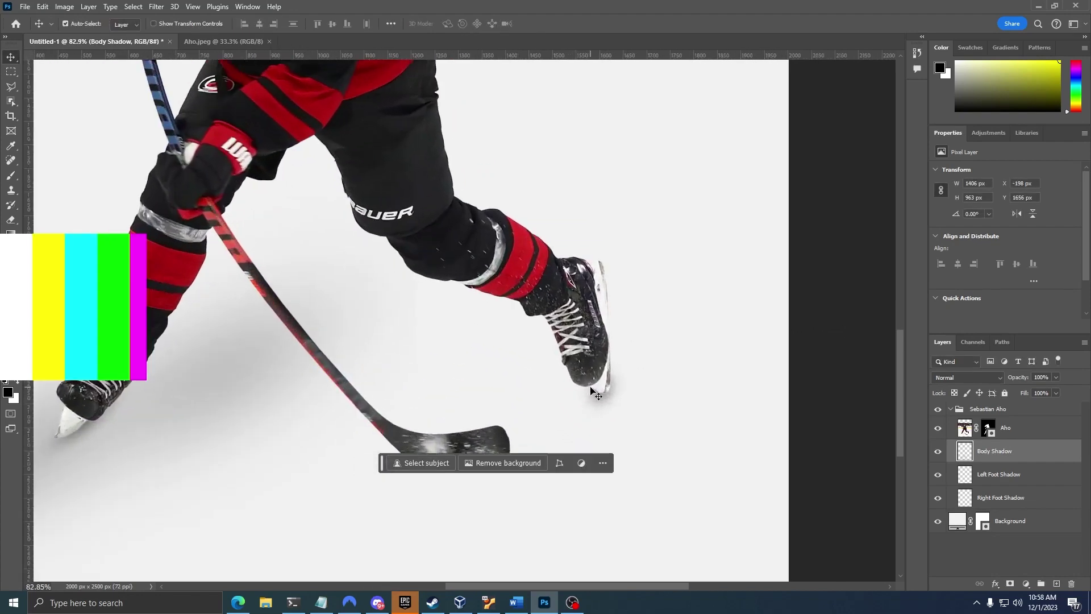
pyautogui.scroll(-4, 421, 385)
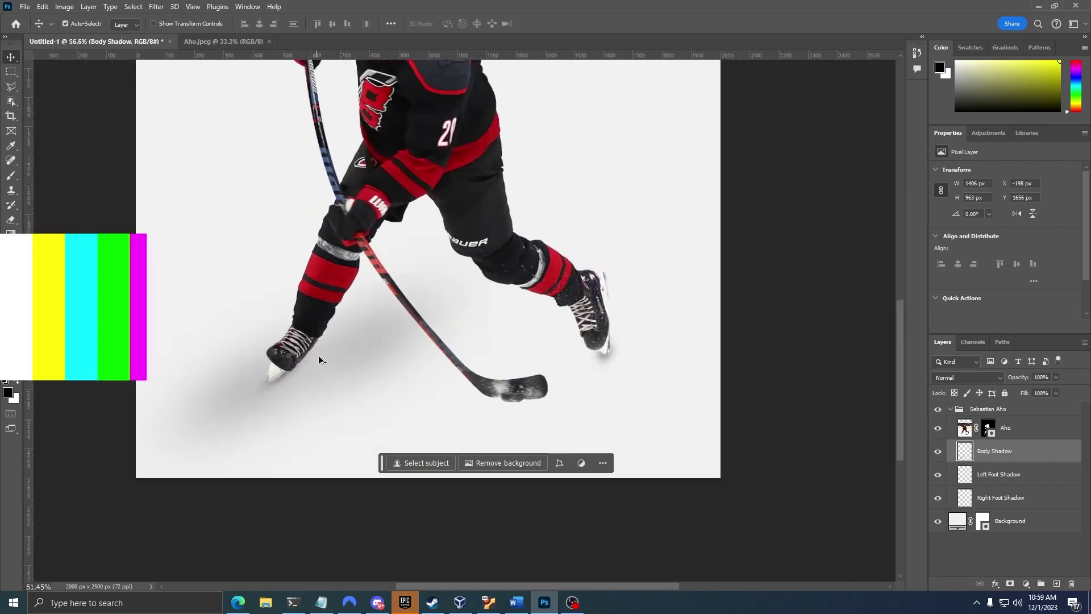
pyautogui.scroll(-5, 312, 362)
pyautogui.scroll(8, 281, 370)
pyautogui.scroll(-6, 301, 372)
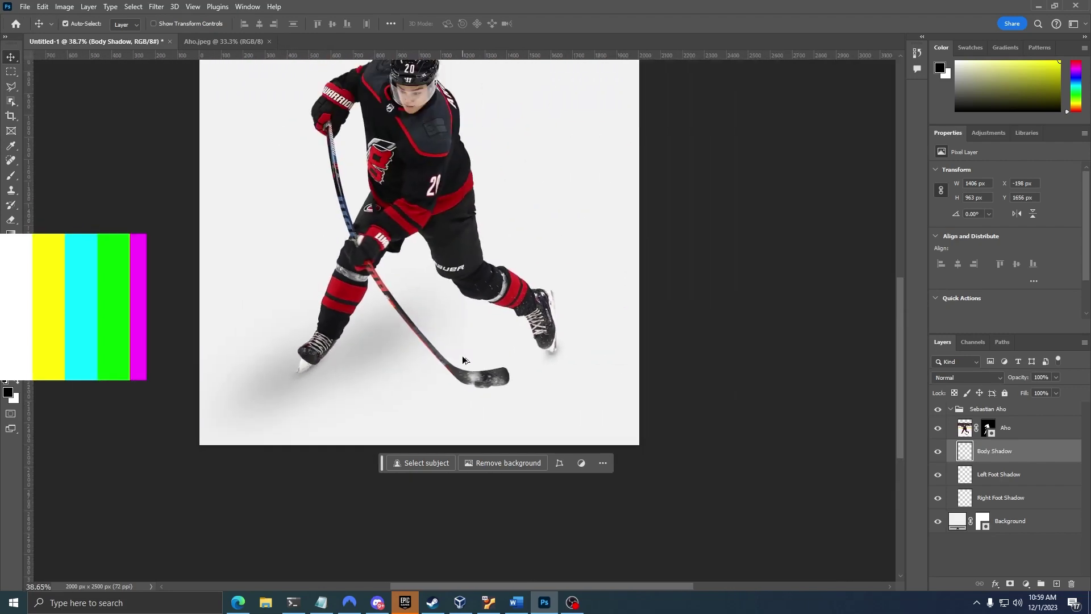
pyautogui.scroll(-2, 463, 360)
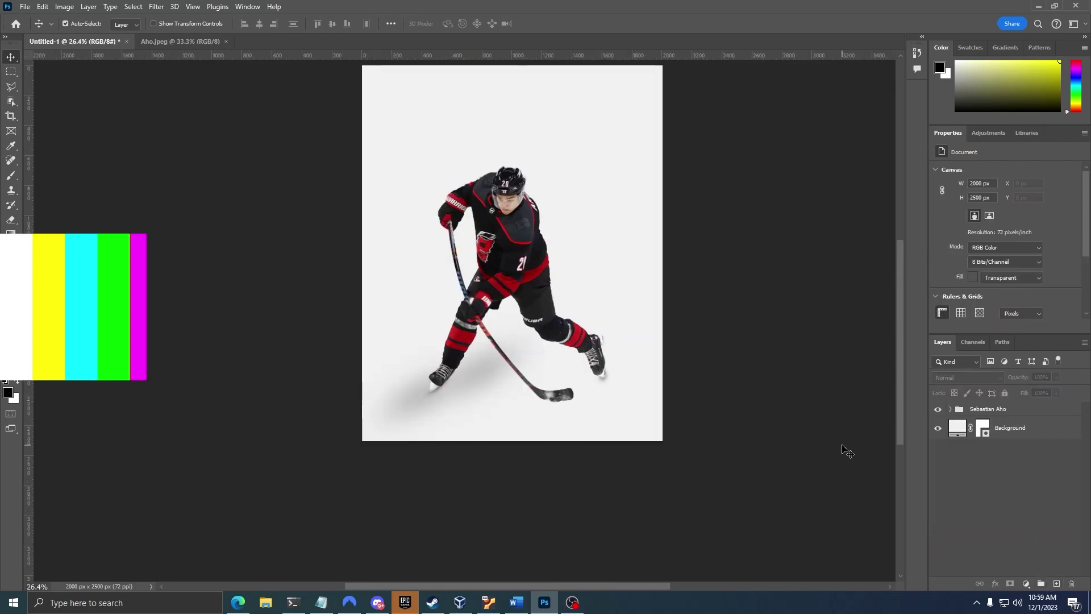
# - Set the type to Baskerville URW Bold Oblique at 172 pt and start a text line above the player's head
pyautogui.press('t')
pyautogui.scroll(2, 546, 273)
pyautogui.scroll(2, 491, 253)
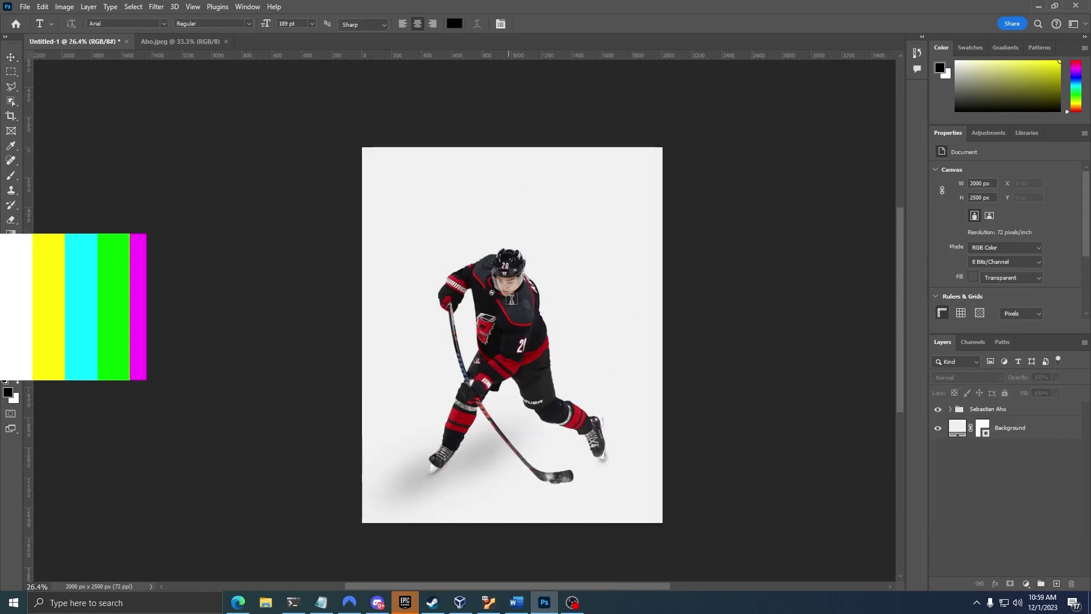
pyautogui.scroll(1, 528, 301)
pyautogui.scroll(-1, 537, 307)
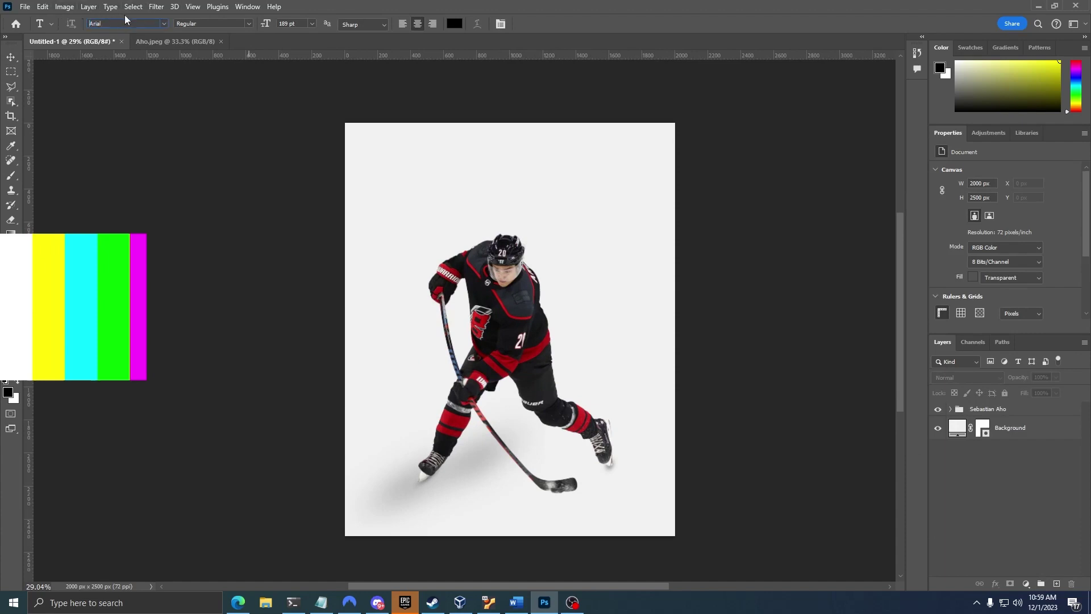
pyautogui.click(126, 23)
pyautogui.press('Down')
pyautogui.press('Down')
pyautogui.press('Down')
pyautogui.press('Down')
pyautogui.press('Down')
pyautogui.press('Down')
pyautogui.press('Down')
pyautogui.press('Down')
pyautogui.press('Down')
pyautogui.press('Down')
pyautogui.press('Down')
pyautogui.press('Down')
pyautogui.press('Down')
pyautogui.press('Down')
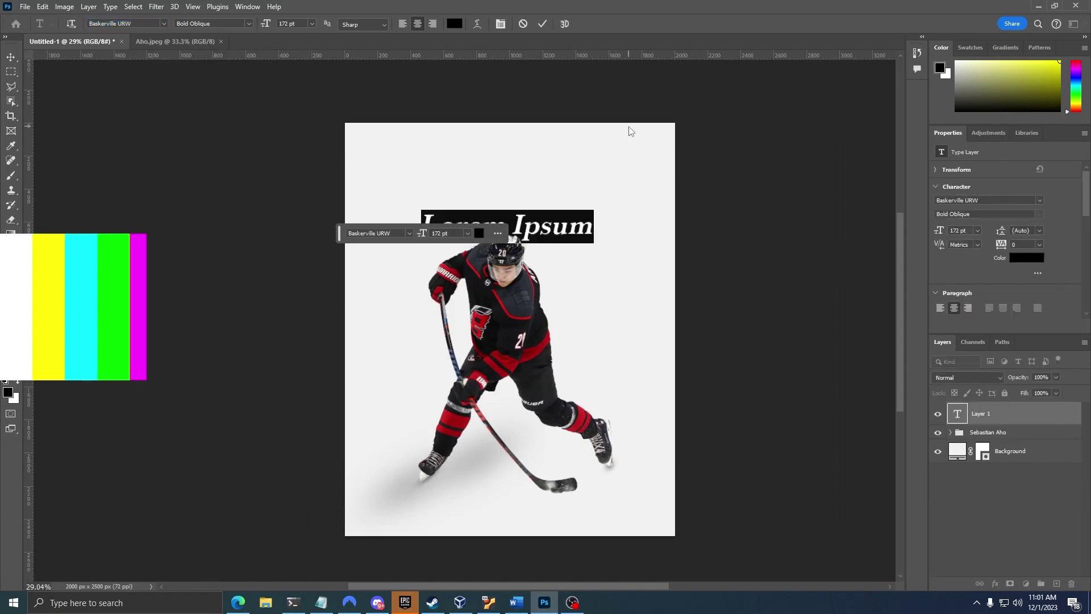
# - Enter 20 as the text and place its layer beneath the player's layer group
pyautogui.press('Escape')
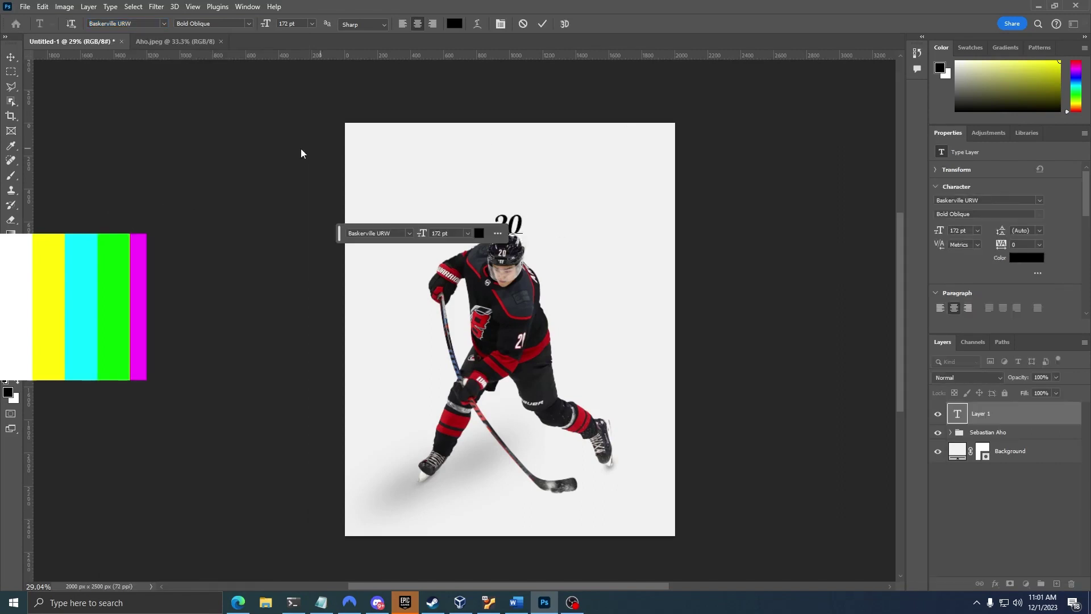
pyautogui.click(952, 410)
pyautogui.moveTo(983, 428)
pyautogui.mouseDown()
pyautogui.moveTo(975, 401)
pyautogui.moveTo(955, 414)
pyautogui.moveTo(983, 445)
pyautogui.mouseUp()
pyautogui.click(952, 431)
pyautogui.click(951, 432)
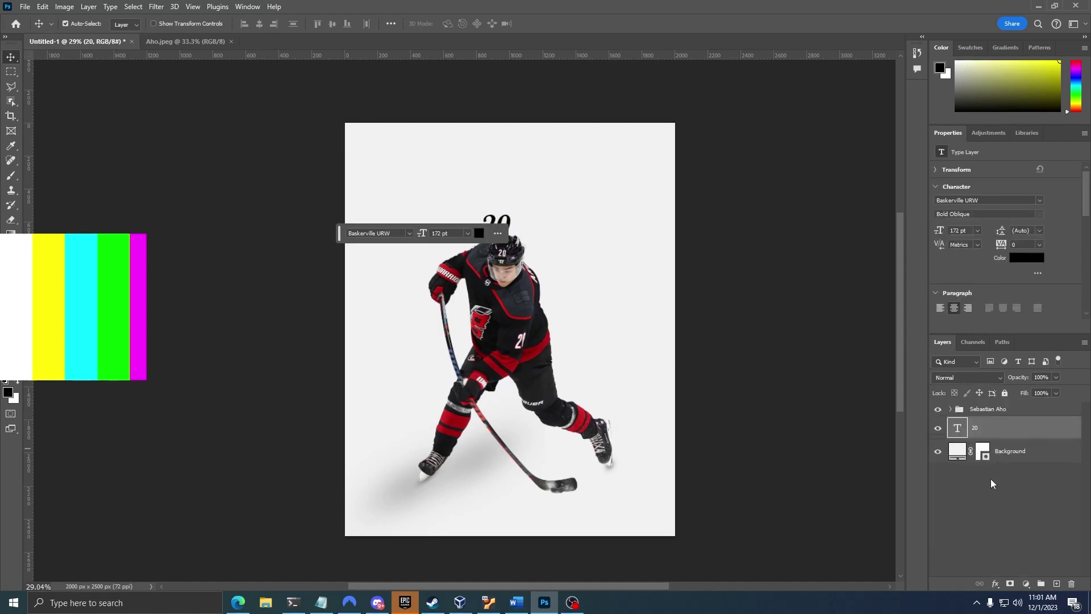
# - Enlarge the 20 to about 2183 pt and position it behind the player, spanning the canvas width
pyautogui.moveTo(502, 227); pyautogui.dragTo(648, 348)
pyautogui.hotkey('ctrl', 't')
pyautogui.hotkey('ctrl', 't')
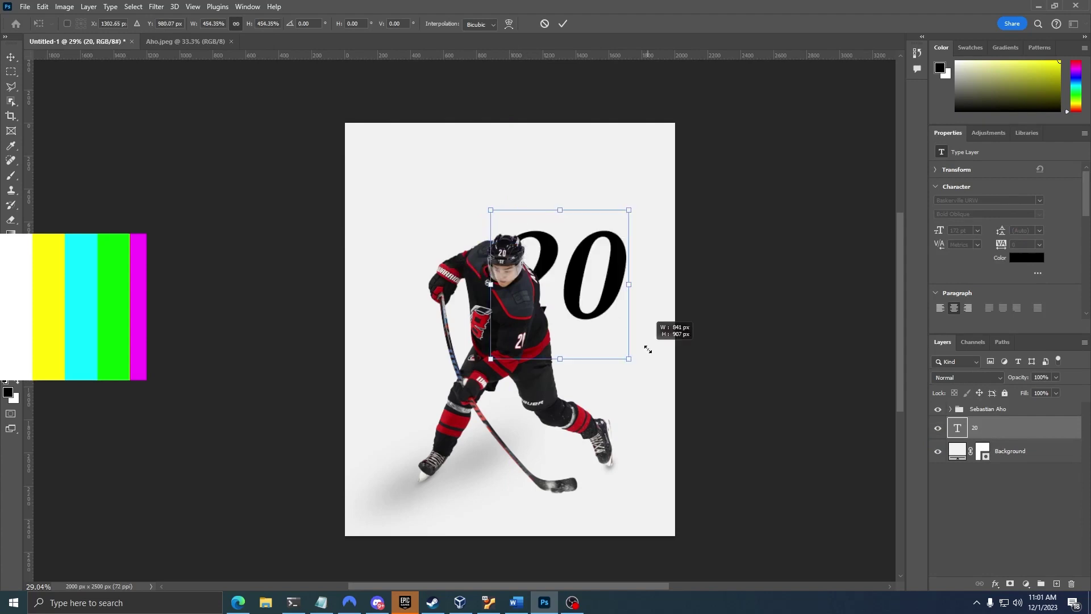
pyautogui.moveTo(574, 274); pyautogui.dragTo(432, 231)
pyautogui.moveTo(486, 313); pyautogui.dragTo(734, 470)
pyautogui.moveTo(634, 318); pyautogui.dragTo(621, 329)
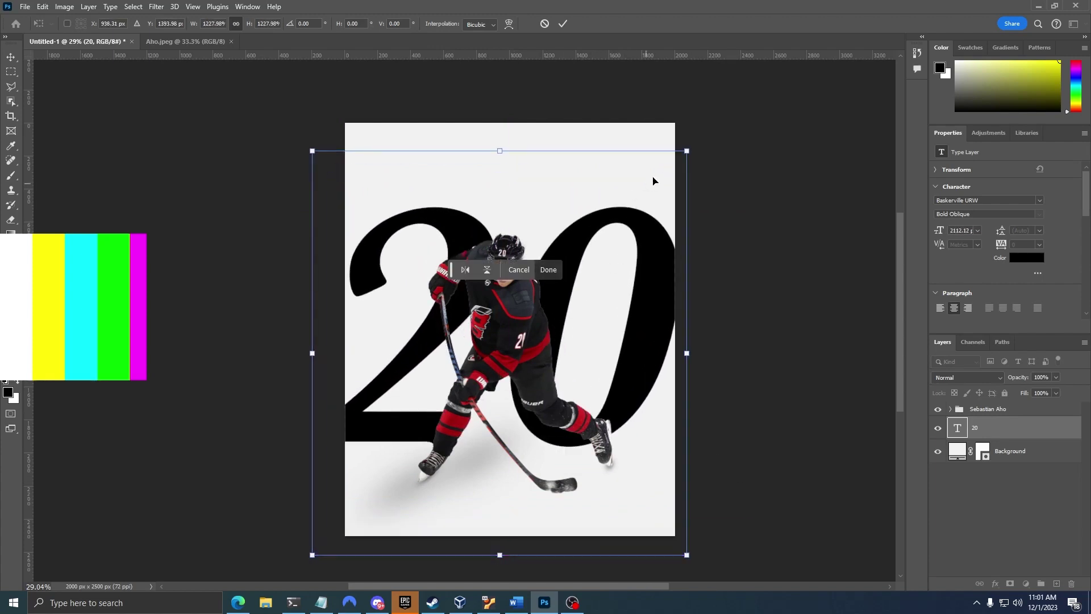
pyautogui.click(549, 270)
# - Recolor the 20 with a dark red sampled from the player's jersey and nudge its position
pyautogui.doubleClick(494, 446)
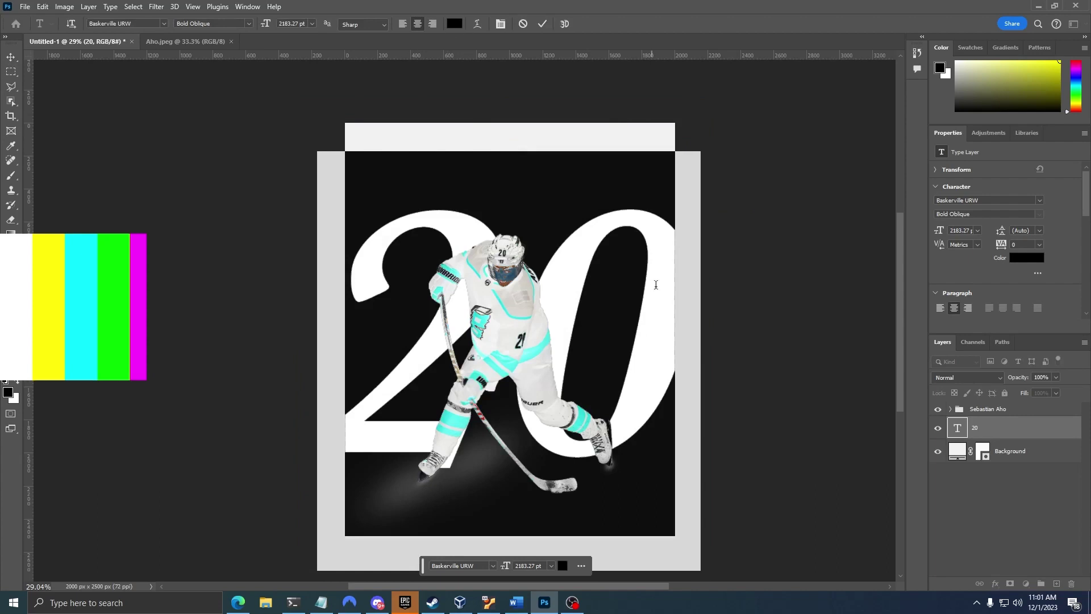
pyautogui.click(454, 23)
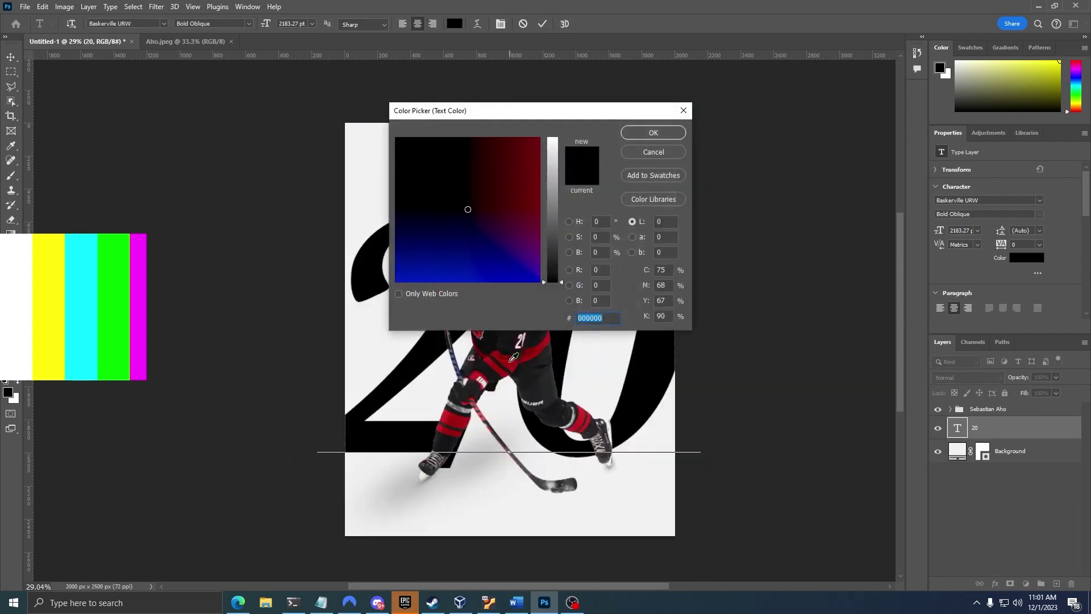
pyautogui.click(511, 361)
pyautogui.moveTo(575, 105); pyautogui.dragTo(831, 106)
pyautogui.click(908, 132)
pyautogui.click(11, 57)
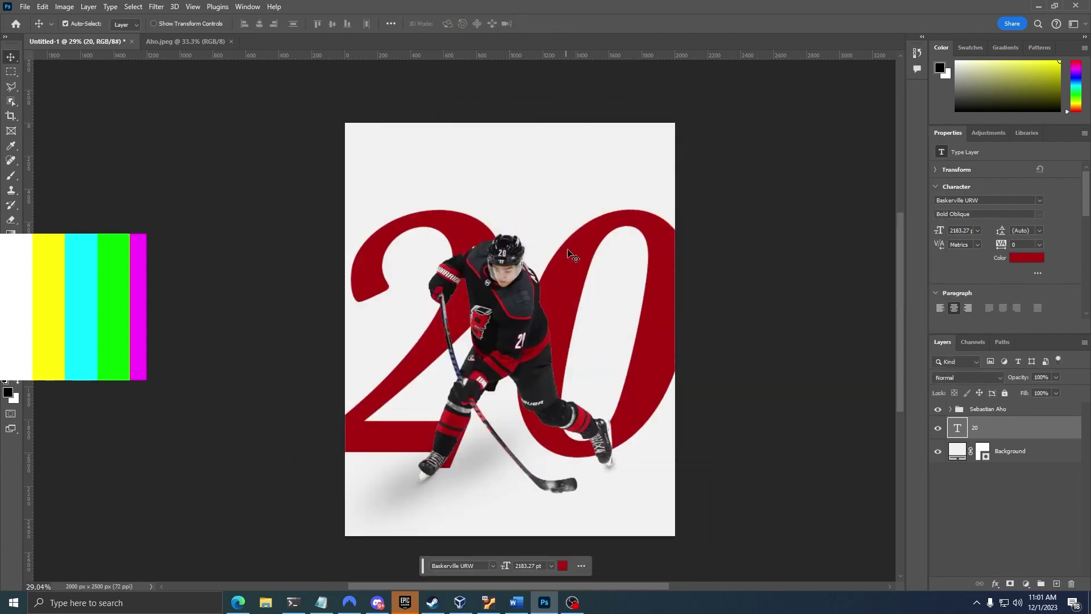
pyautogui.moveTo(570, 257); pyautogui.dragTo(577, 255)
# - Paint a soft black shadow under the stick blade on the Puck Shadow layer with a flat 250 px brush at 19% flow
pyautogui.scroll(3, 569, 447)
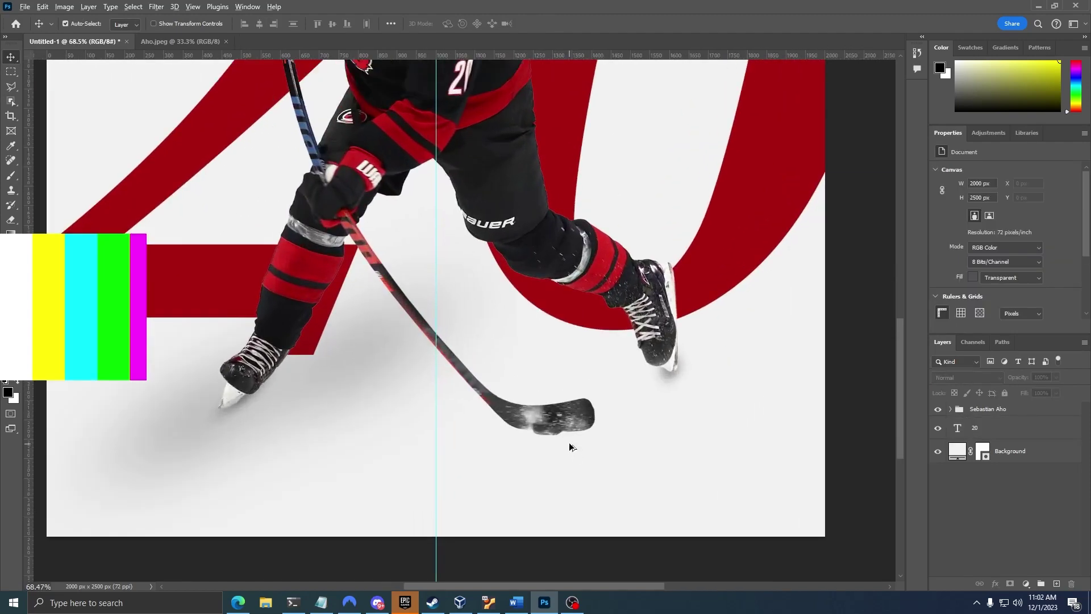
pyautogui.scroll(-3, 570, 447)
pyautogui.click(951, 409)
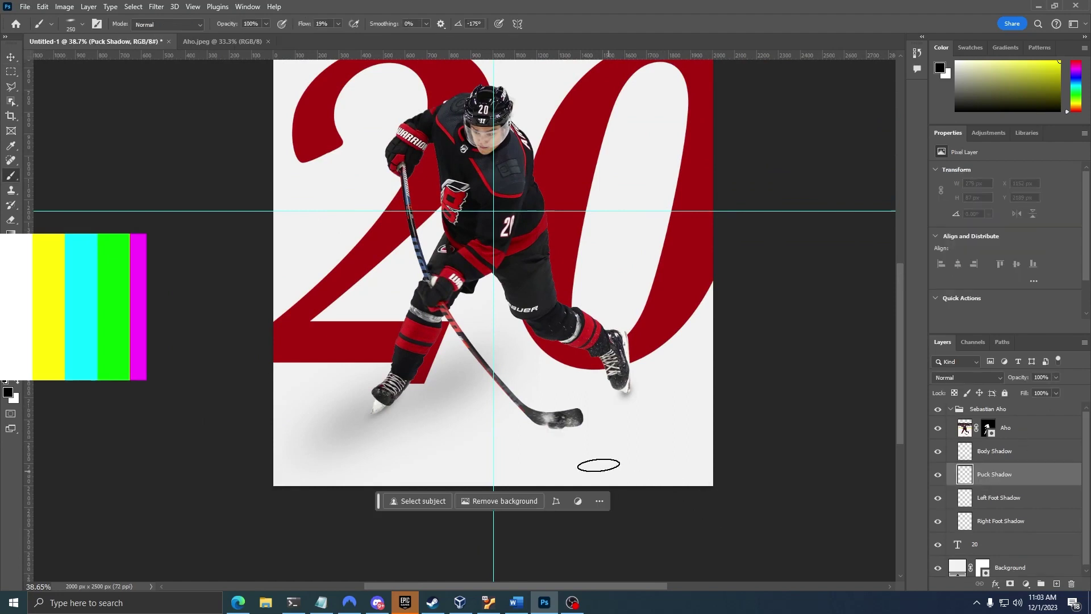
pyautogui.click(561, 427)
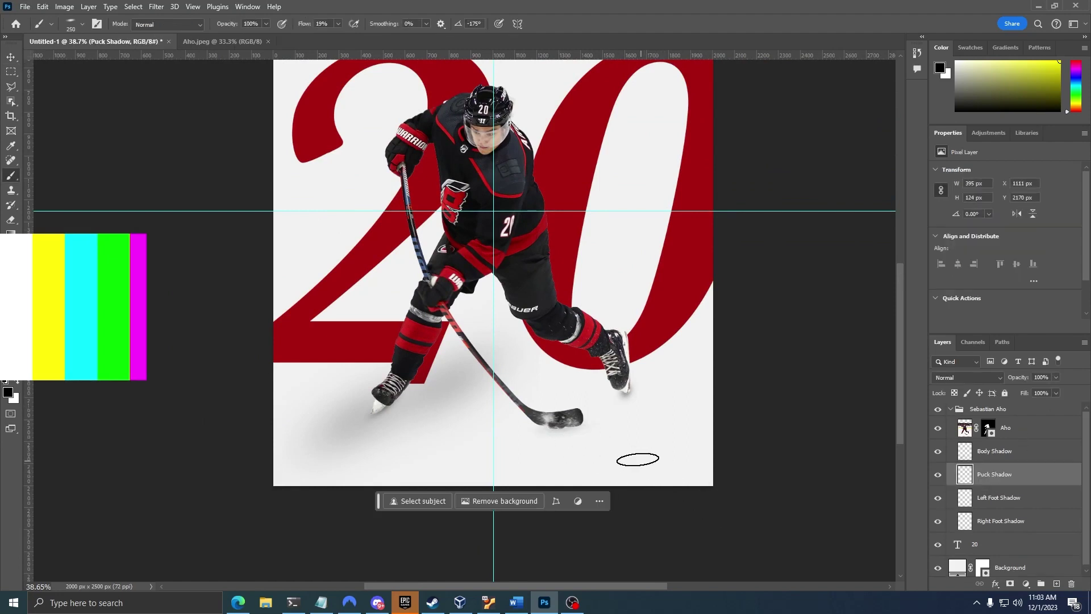
pyautogui.press('v')
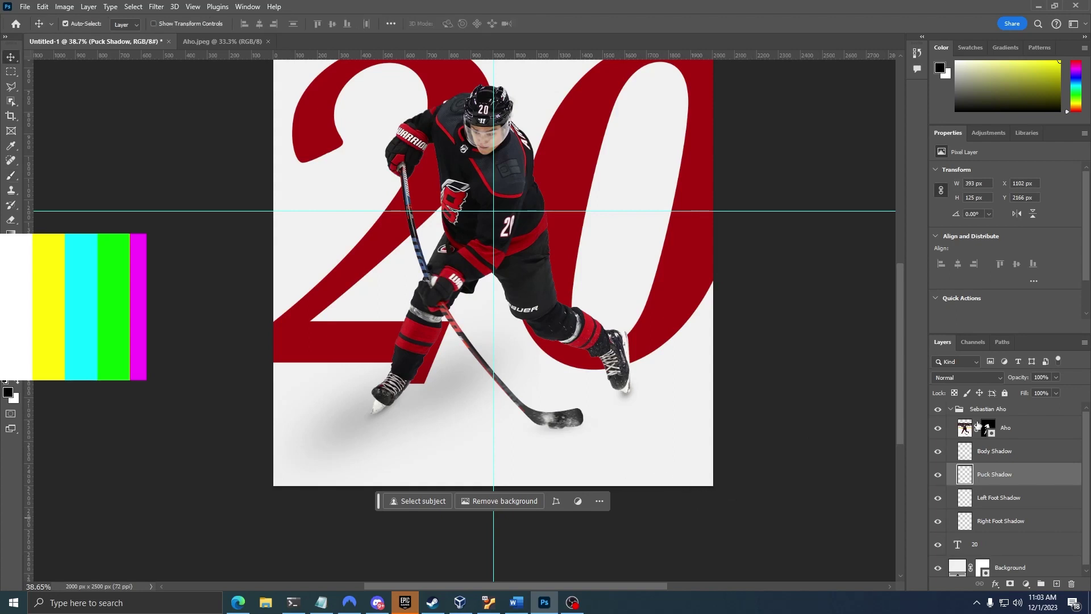
# - Collapse the player's layer group so its shadow and cutout layers are tucked away
pyautogui.click(950, 410)
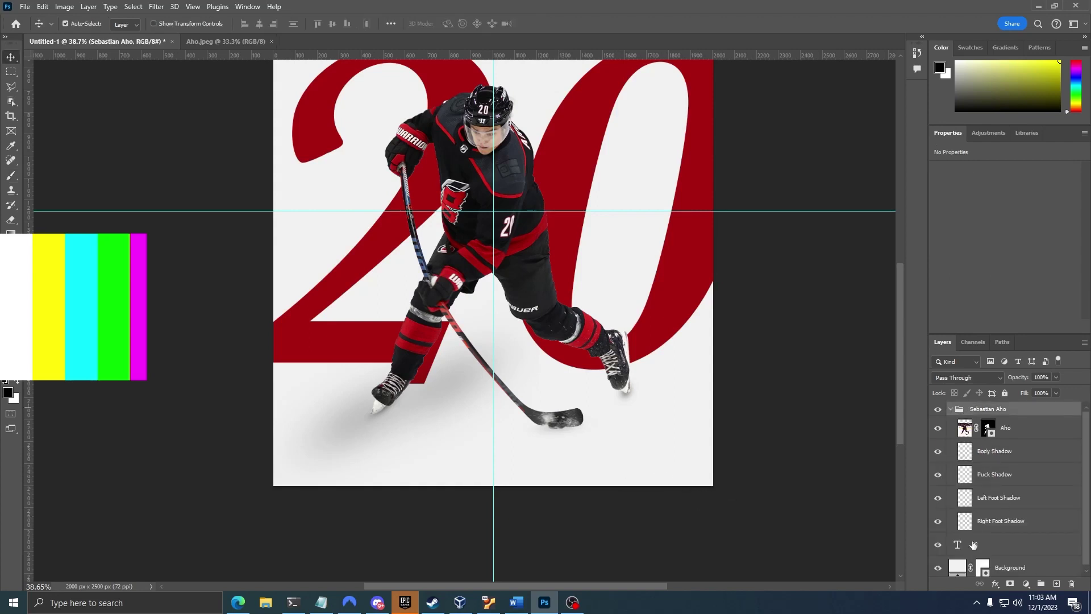
pyautogui.click(994, 526)
pyautogui.click(949, 412)
pyautogui.click(951, 410)
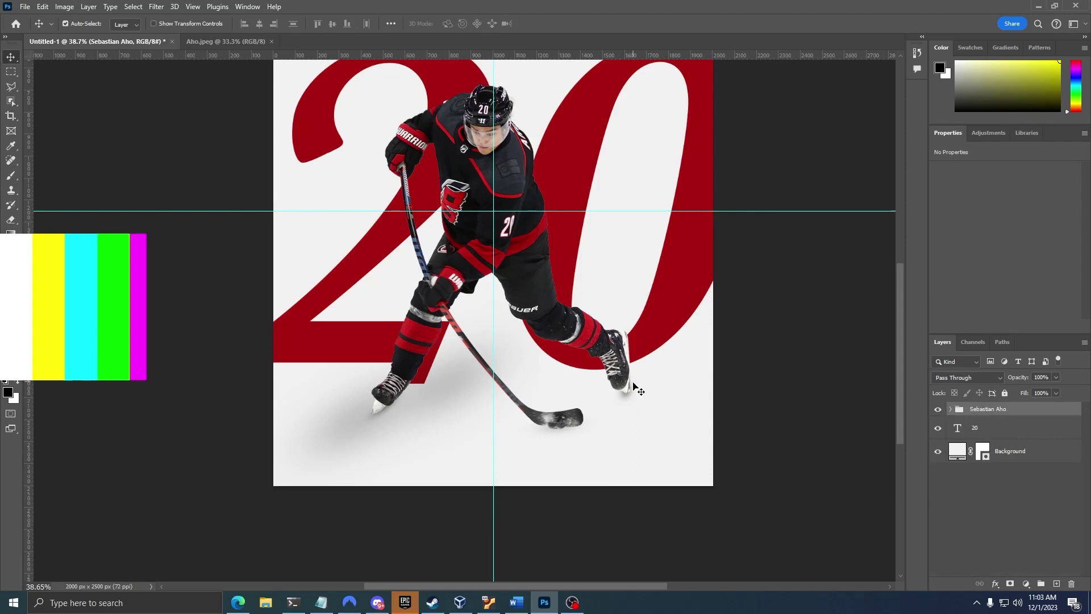
pyautogui.hotkey('ctrl', 't')
pyautogui.press('Escape')
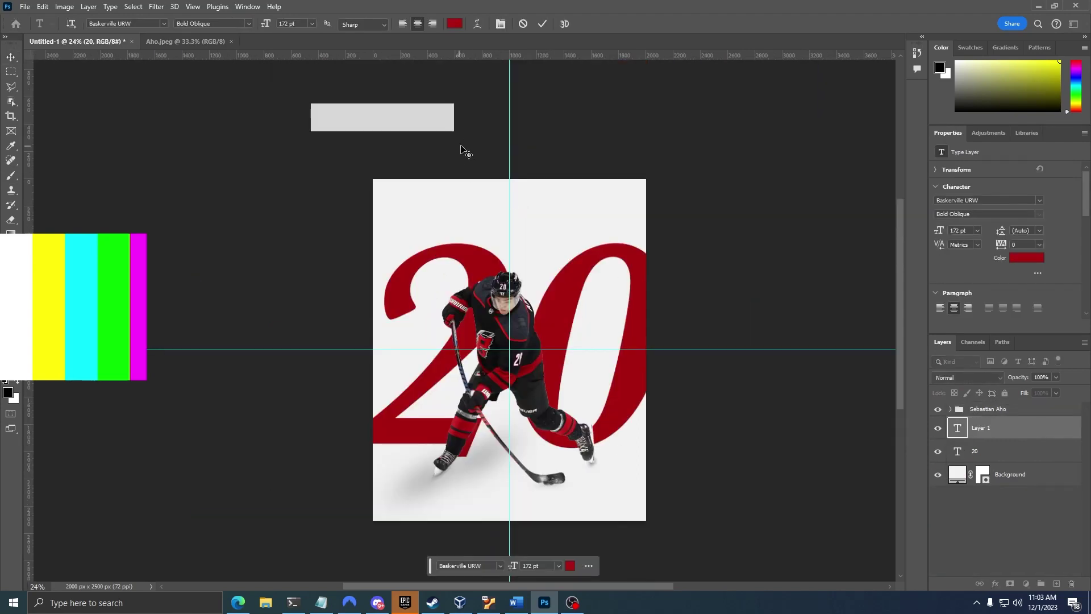
# - Add the player's full name as a text line above the 20 and color it black
pyautogui.moveTo(463, 146); pyautogui.dragTo(595, 246)
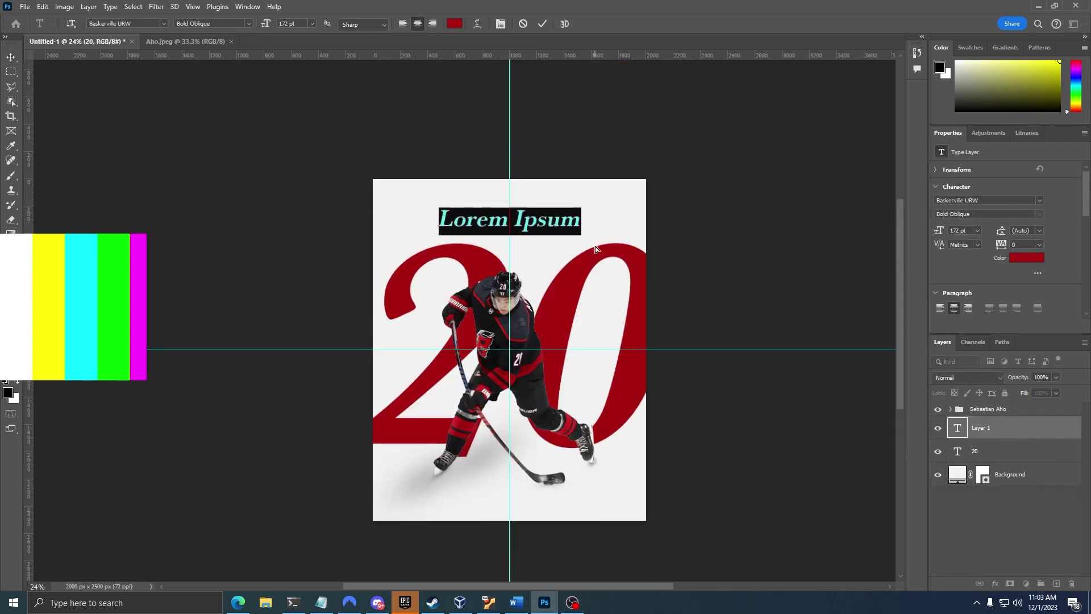
pyautogui.write('Sebastian Ah')
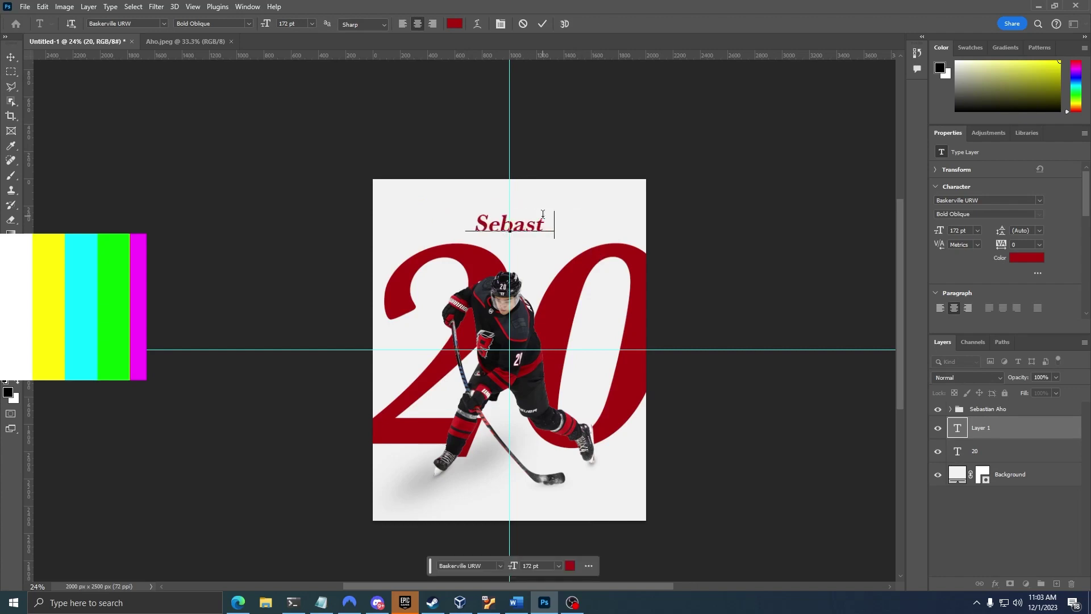
pyautogui.write('o')
pyautogui.hotkey('ctrl', 'a')
pyautogui.click(455, 25)
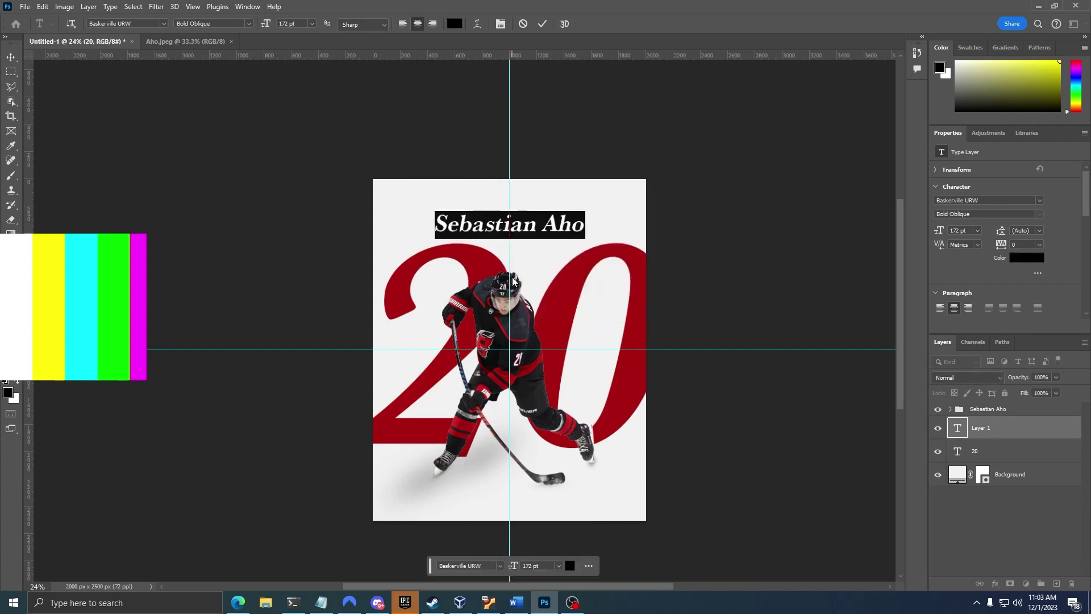
pyautogui.moveTo(536, 243); pyautogui.dragTo(535, 248)
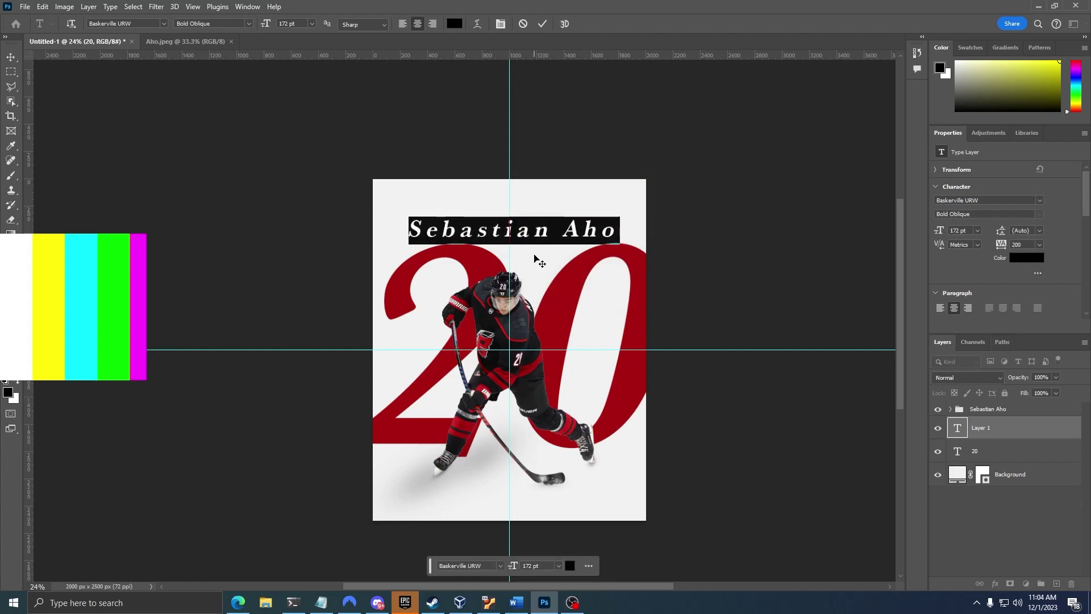
# - Set the name text to 80 pt with 1200 tracking and place it just above the 20, spanning its width
pyautogui.press('Return')
pyautogui.write('80')
pyautogui.moveTo(1001, 244); pyautogui.dragTo(1028, 246)
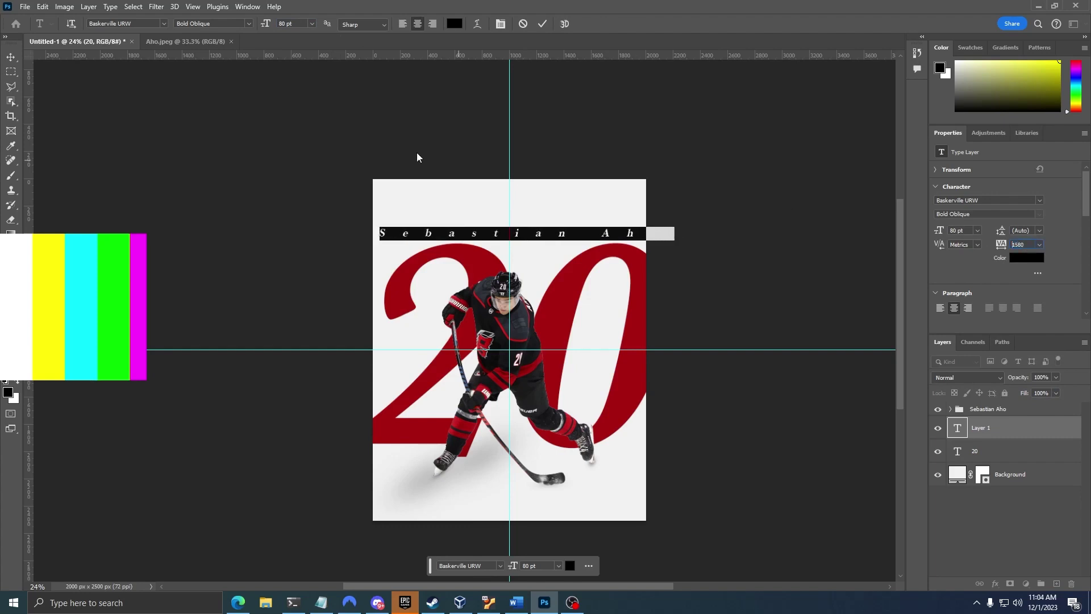
pyautogui.moveTo(471, 246); pyautogui.dragTo(502, 243)
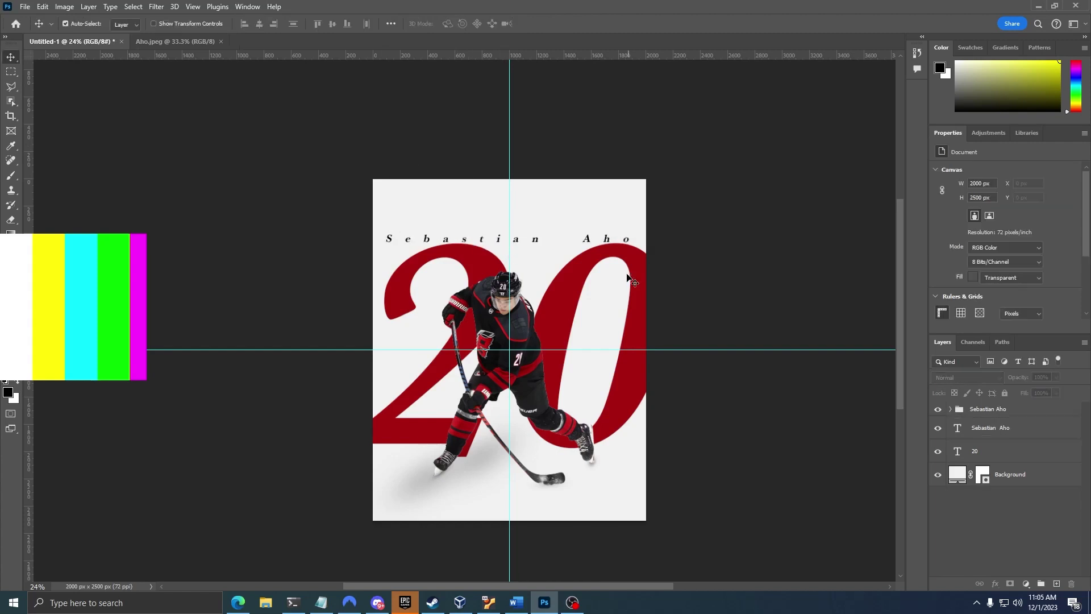
# - Set only the surname in the name text to 100 pt with 200 tracking
pyautogui.scroll(-3, 616, 267)
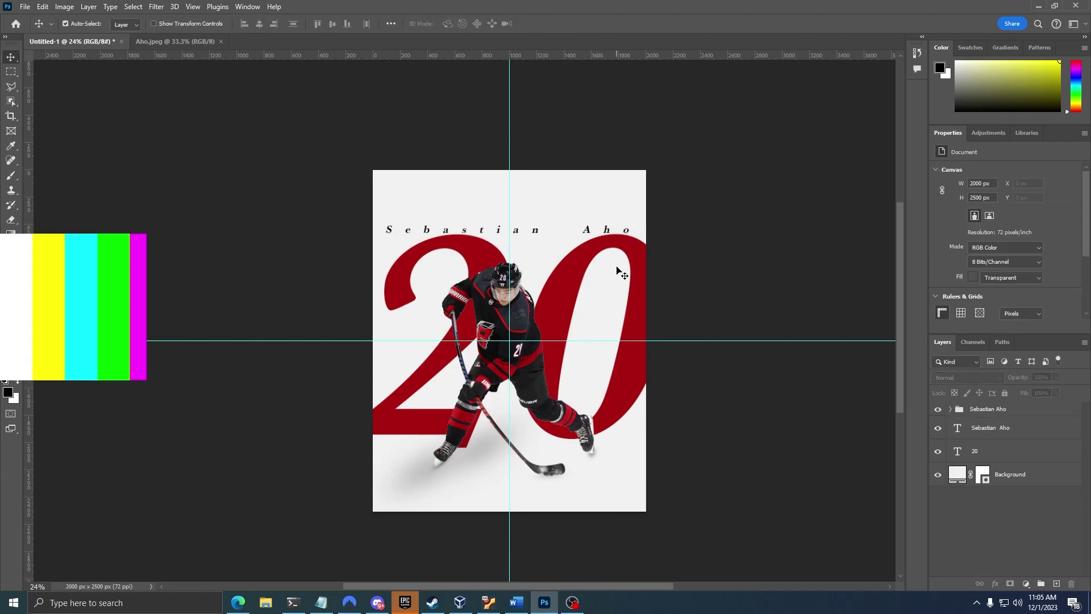
pyautogui.scroll(-1, 585, 244)
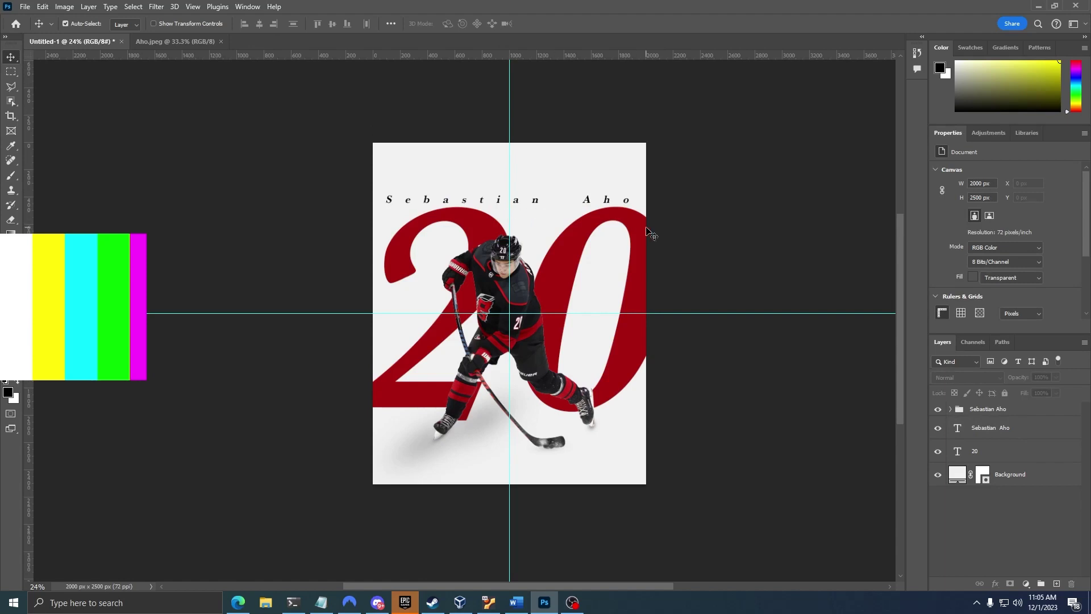
pyautogui.press('t')
pyautogui.doubleClick(614, 201)
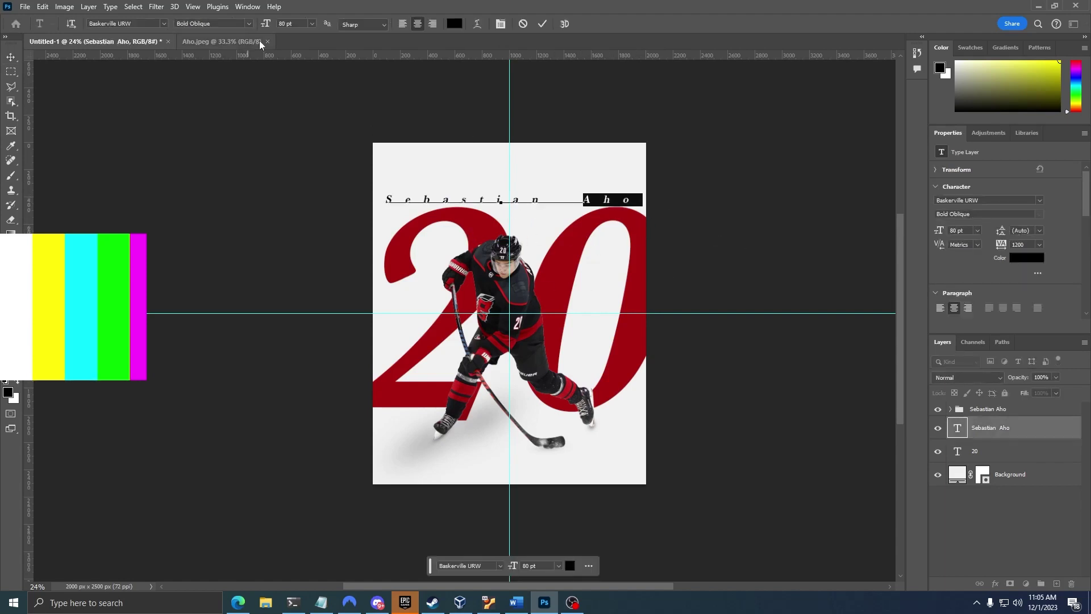
pyautogui.write('00')
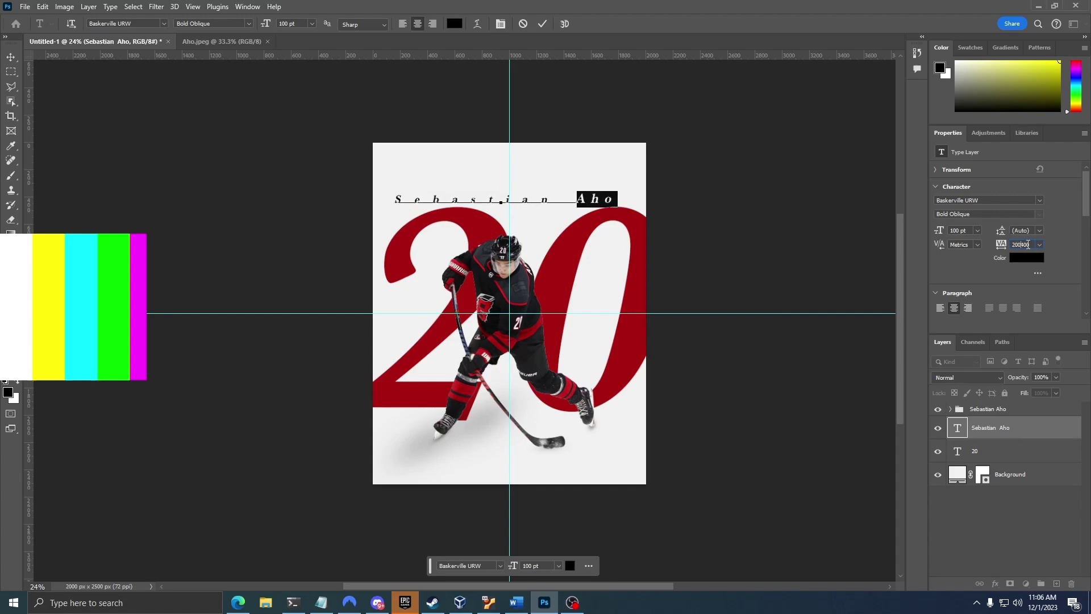
pyautogui.press('Return')
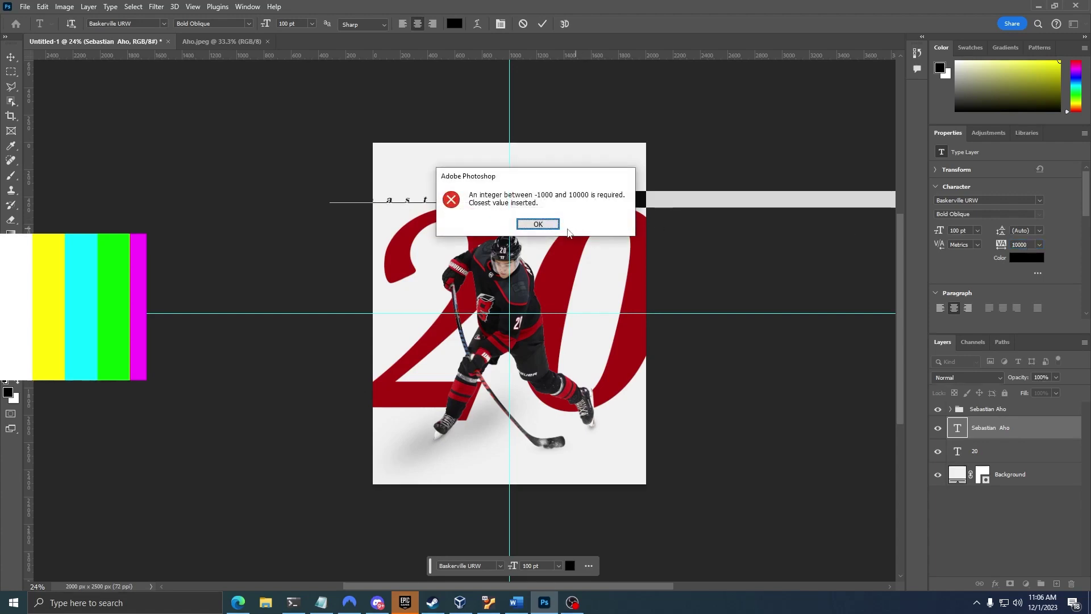
pyautogui.click(540, 224)
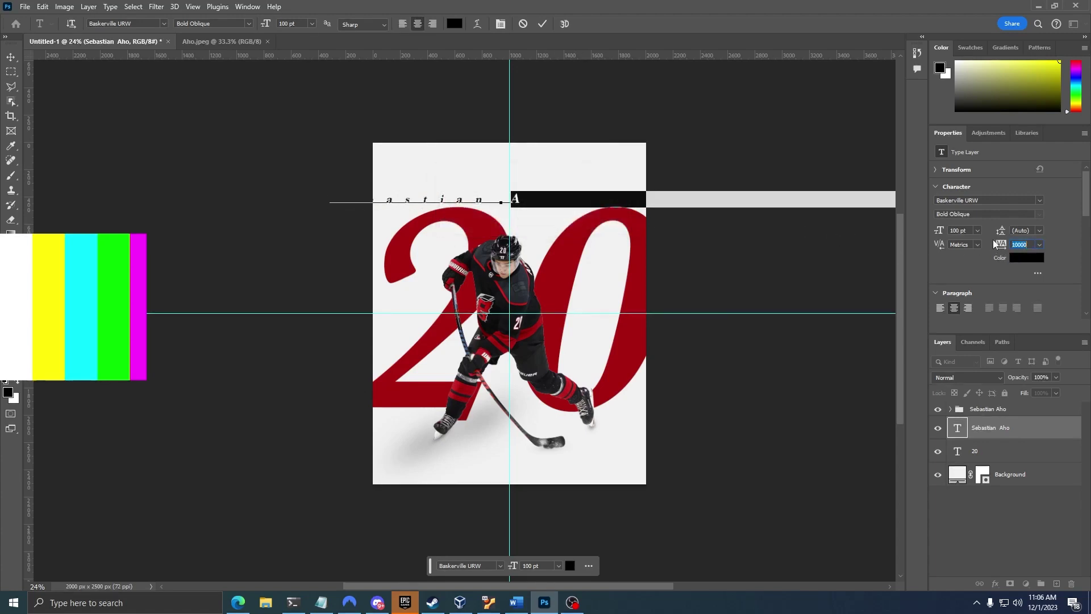
pyautogui.write('200')
pyautogui.press('Return')
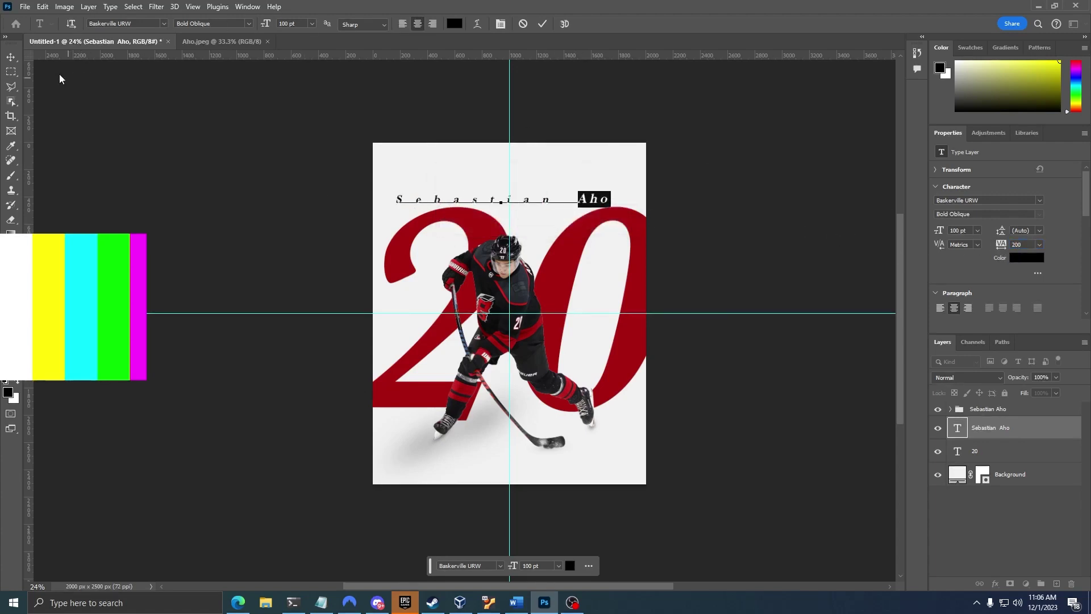
pyautogui.hotkey('ctrl', 'Return')
# - Enlarge the surname well beyond the first name and remove the space between the two words
pyautogui.doubleClick(585, 203)
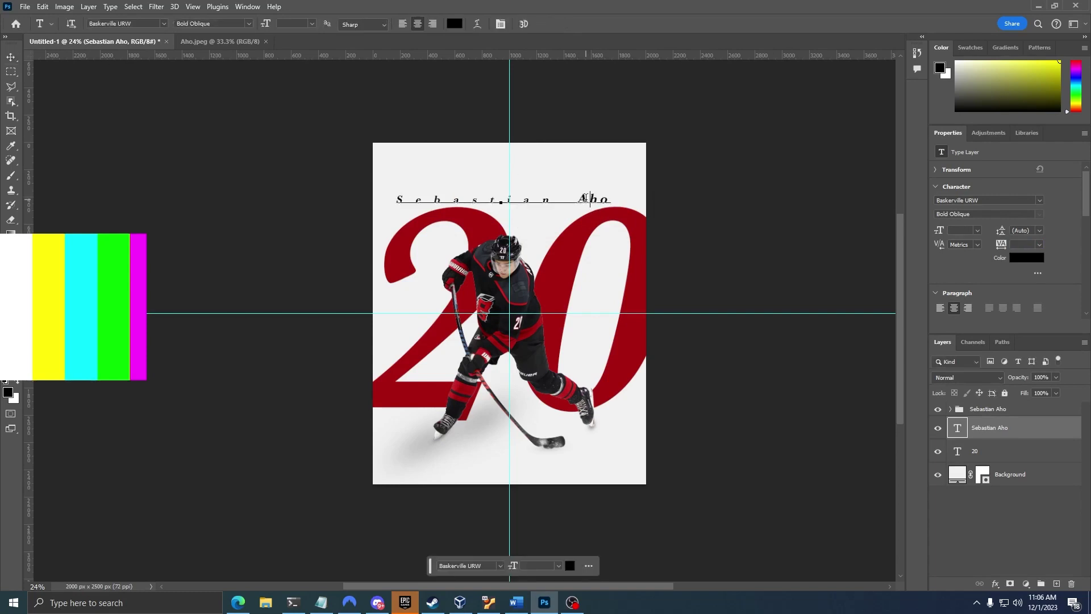
pyautogui.click(11, 58)
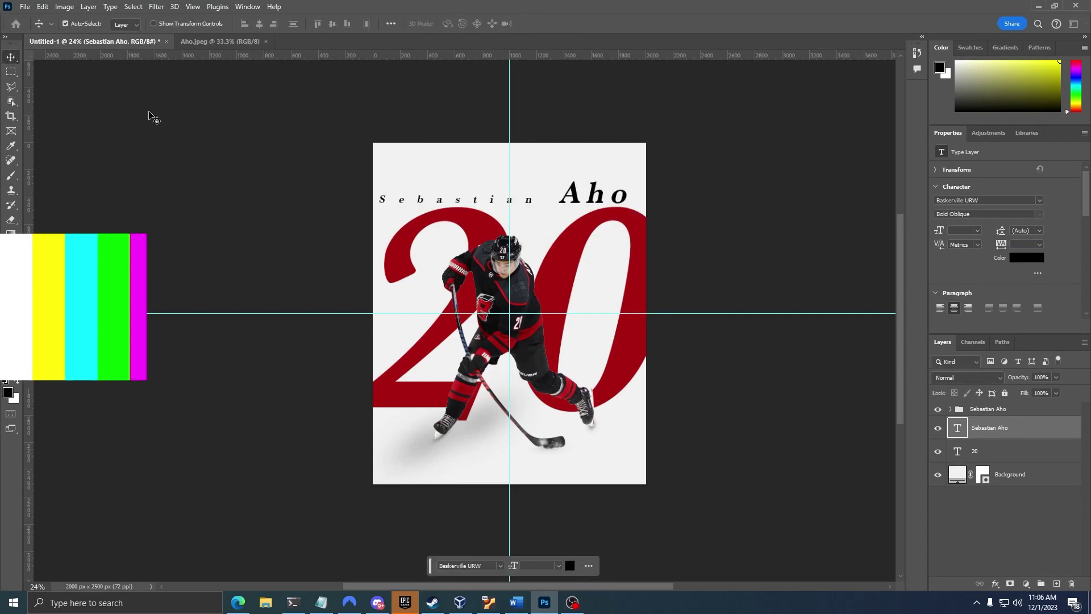
pyautogui.click(418, 191)
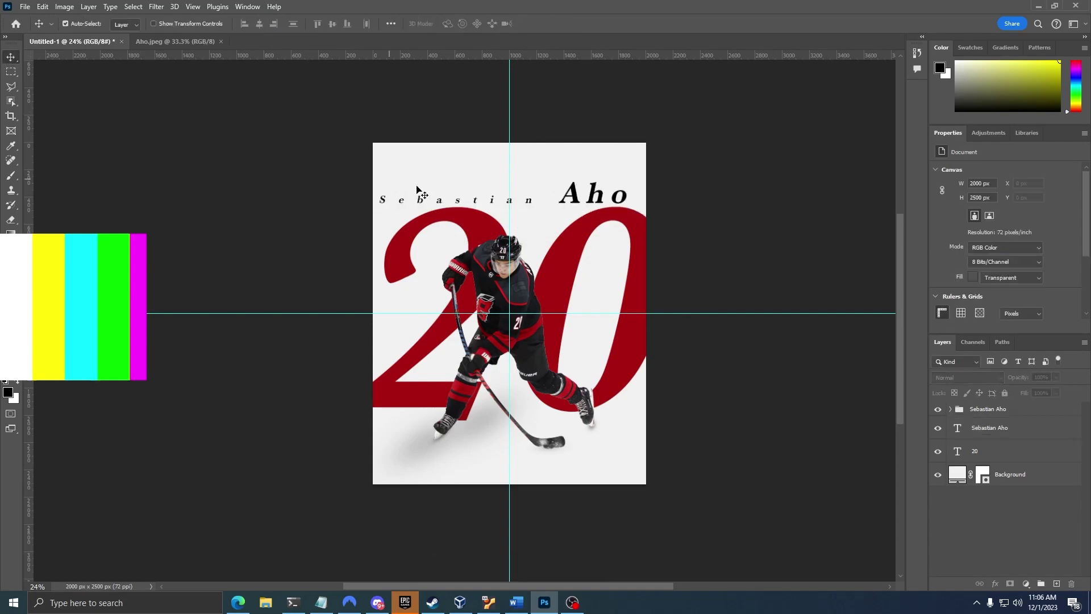
pyautogui.click(599, 192)
pyautogui.scroll(-3, 714, 302)
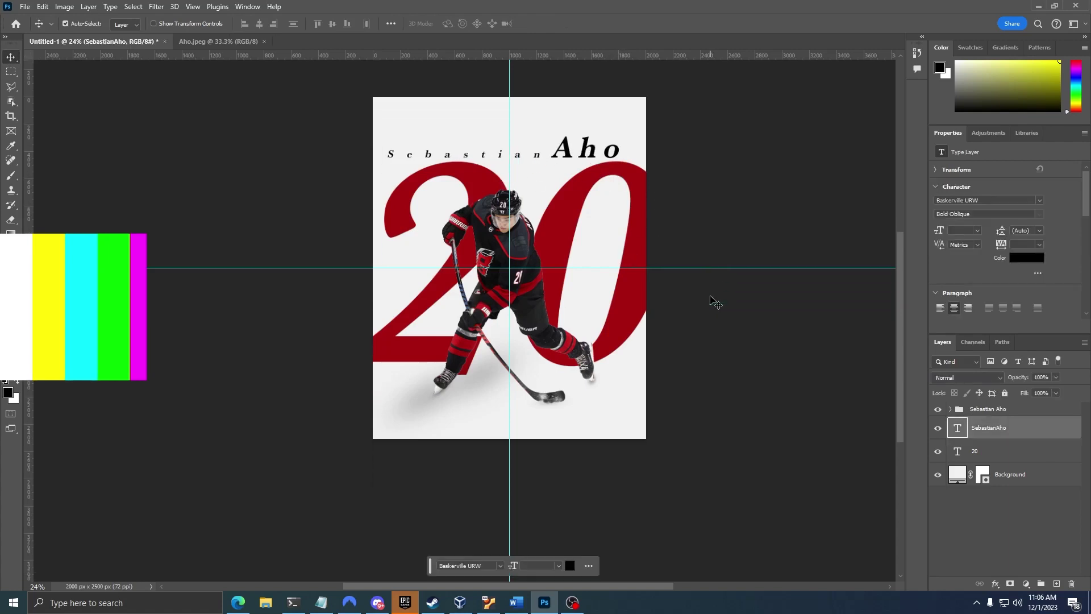
pyautogui.scroll(2, 577, 470)
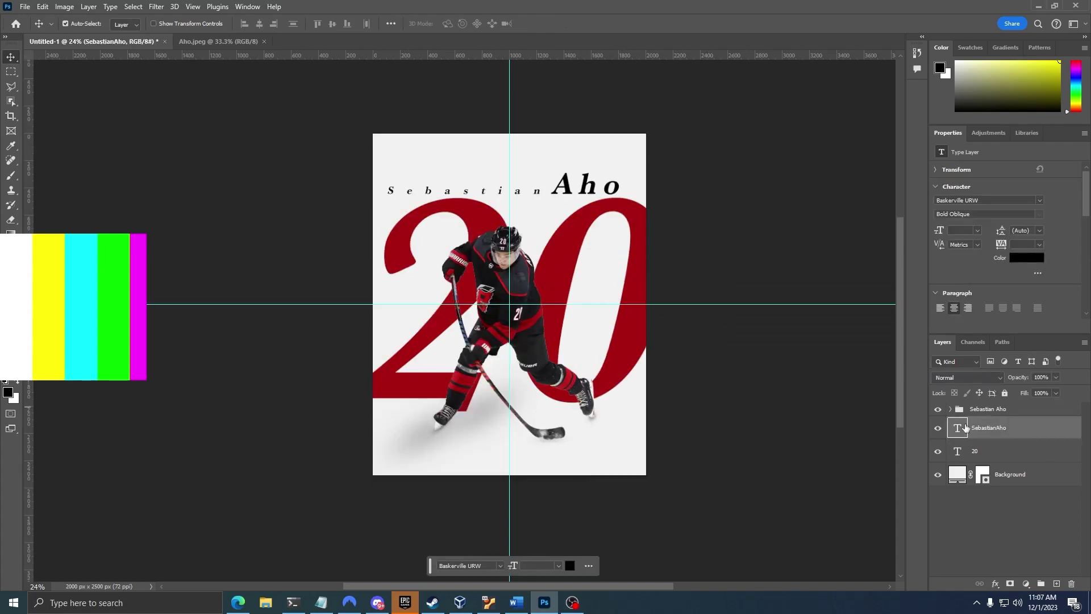
# - Open the Camera Raw filter on the player's cutout layer and raise its contrast and texture
pyautogui.click(950, 409)
pyautogui.click(1010, 434)
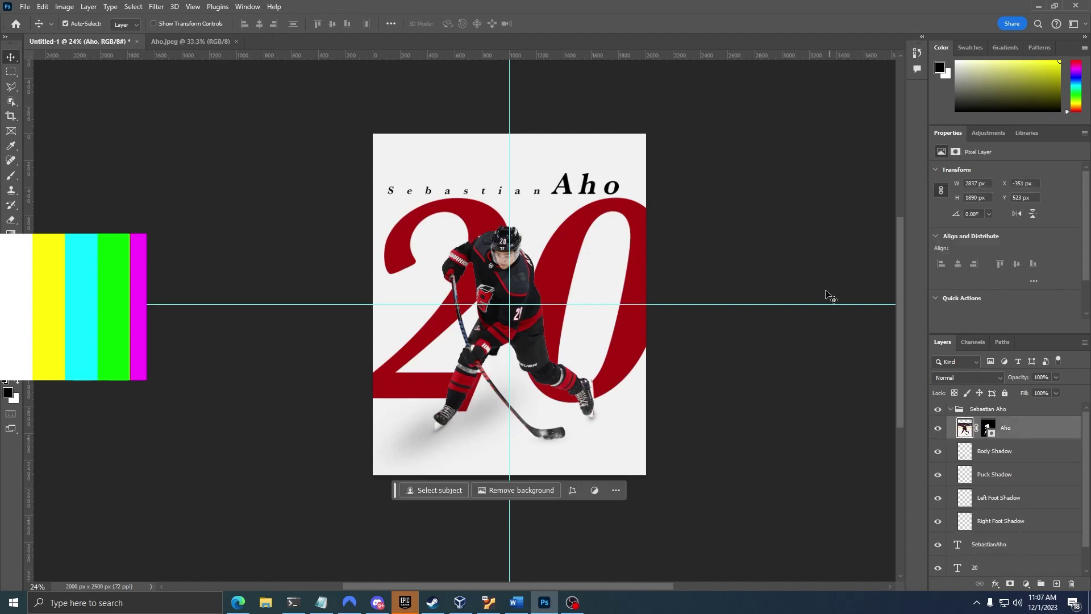
pyautogui.hotkey('ctrl', 'shift', 'a')
pyautogui.click(325, 318)
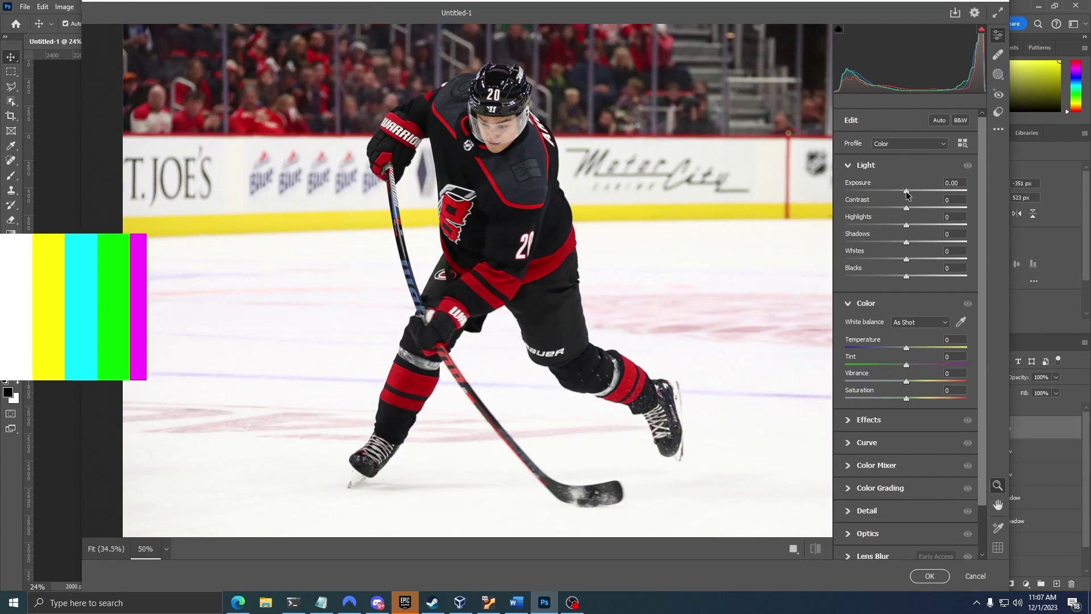
pyautogui.moveTo(906, 207); pyautogui.dragTo(928, 209)
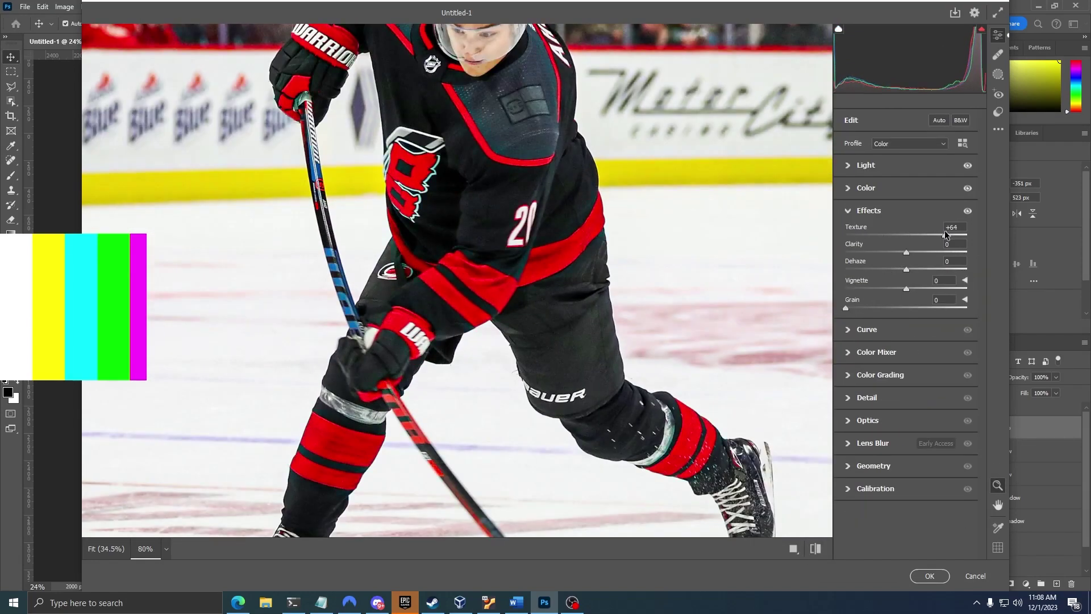
pyautogui.moveTo(934, 236); pyautogui.dragTo(957, 237)
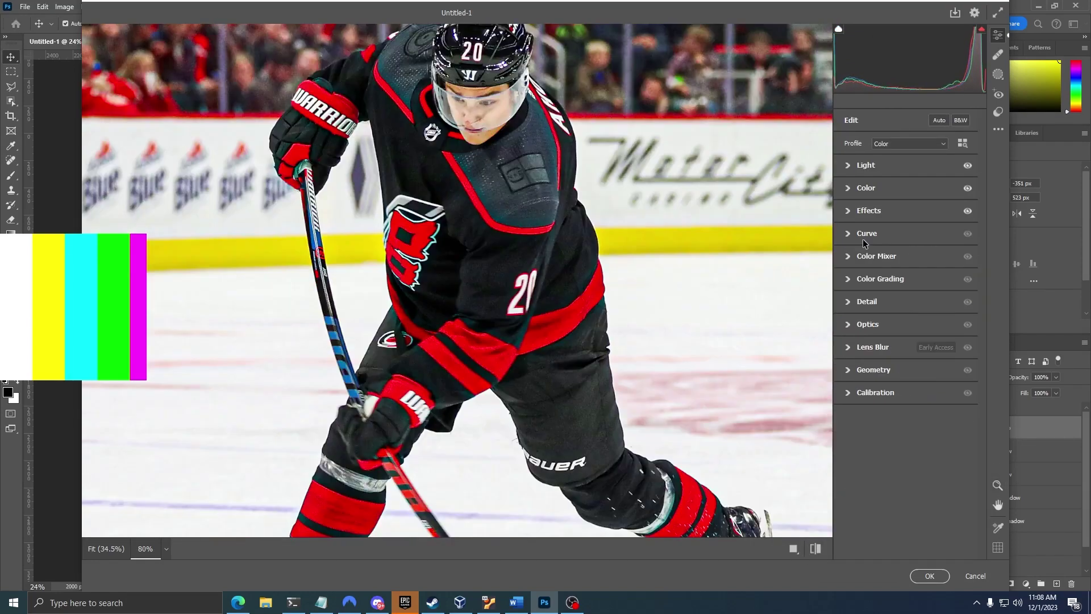
# - Set noise reduction to 30 and color noise reduction to about 71 for the player photo
pyautogui.moveTo(845, 373); pyautogui.dragTo(951, 374)
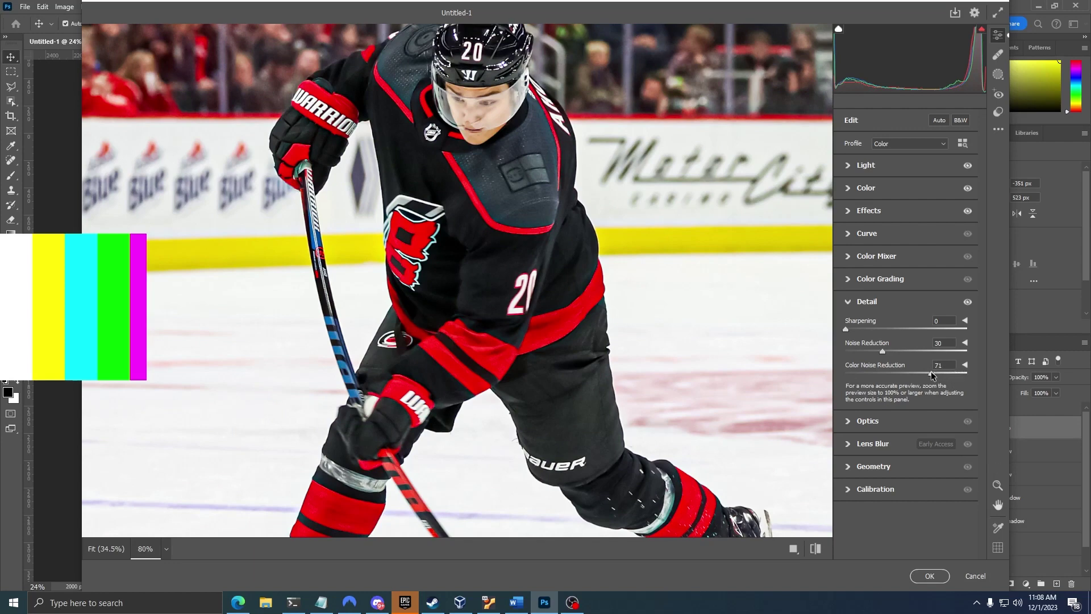
pyautogui.moveTo(886, 372); pyautogui.dragTo(935, 375)
pyautogui.click(863, 306)
# - Shift the hue of the reds to a negative value in the Color Mixer and apply the filter
pyautogui.click(875, 255)
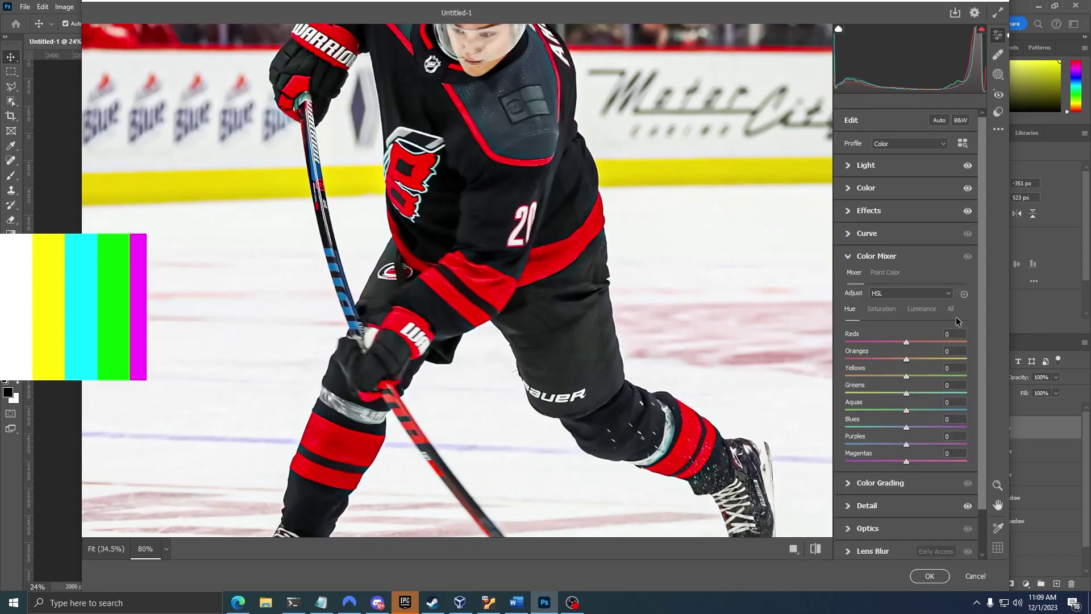
pyautogui.moveTo(907, 341); pyautogui.dragTo(872, 339)
pyautogui.press('Return')
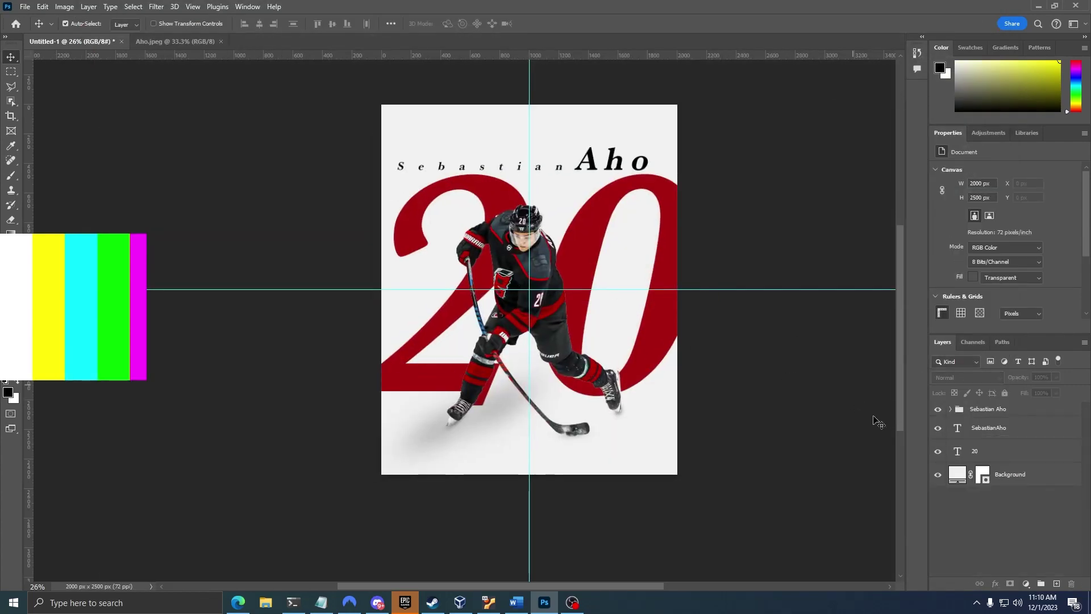
# - Create a new layer directly above the 20 text and name it Glow on Numbers
pyautogui.click(978, 455)
pyautogui.click(1056, 584)
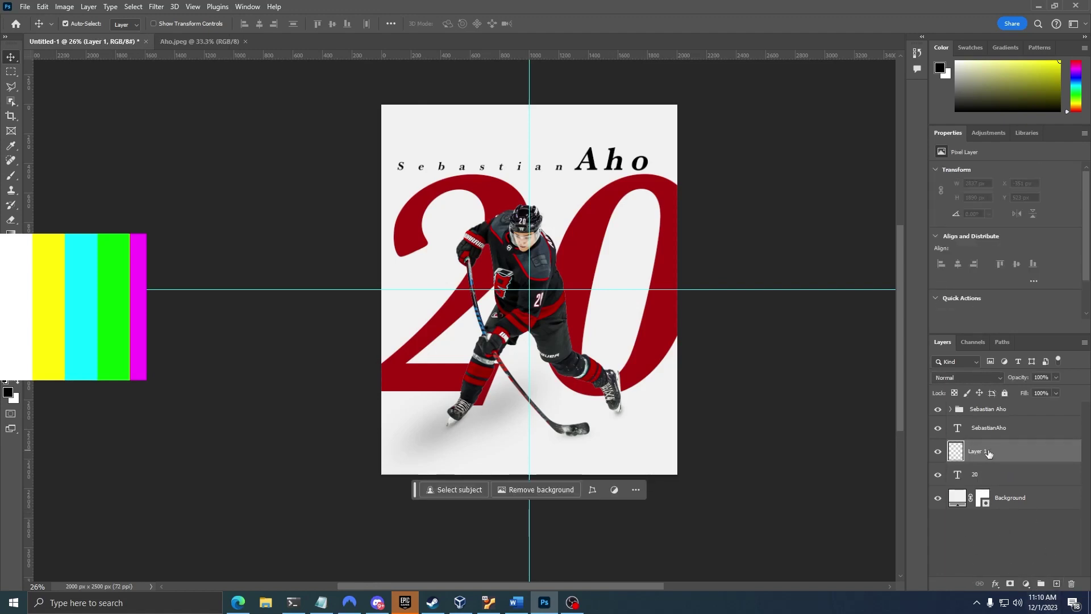
pyautogui.write('Glow on Numbers')
pyautogui.press('Return')
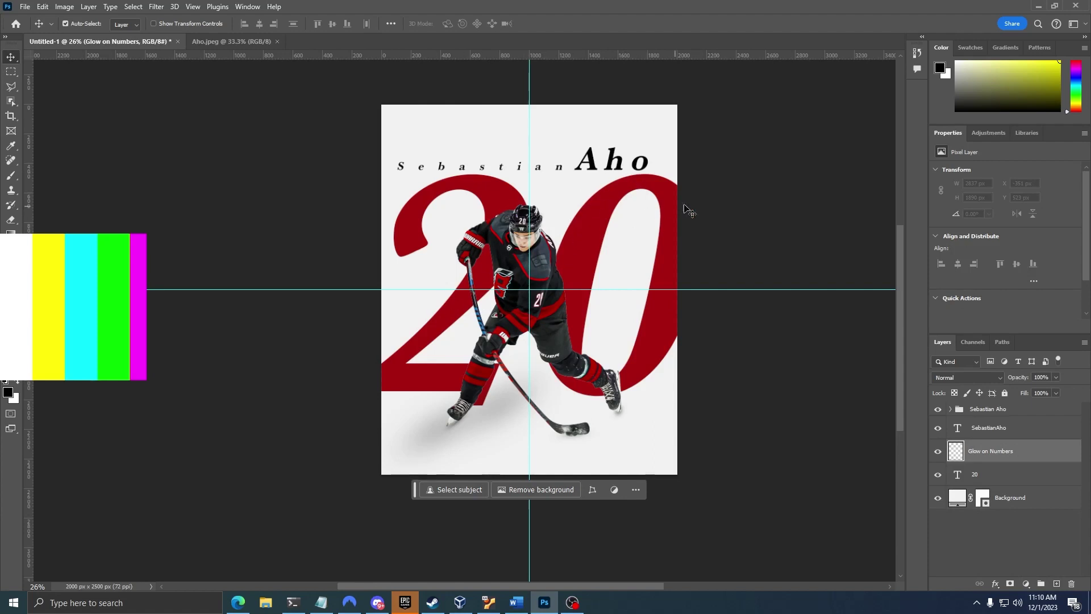
# - Set up a soft white brush with its flattened tip at 101° and enlarge it to 1900 px
pyautogui.press('b')
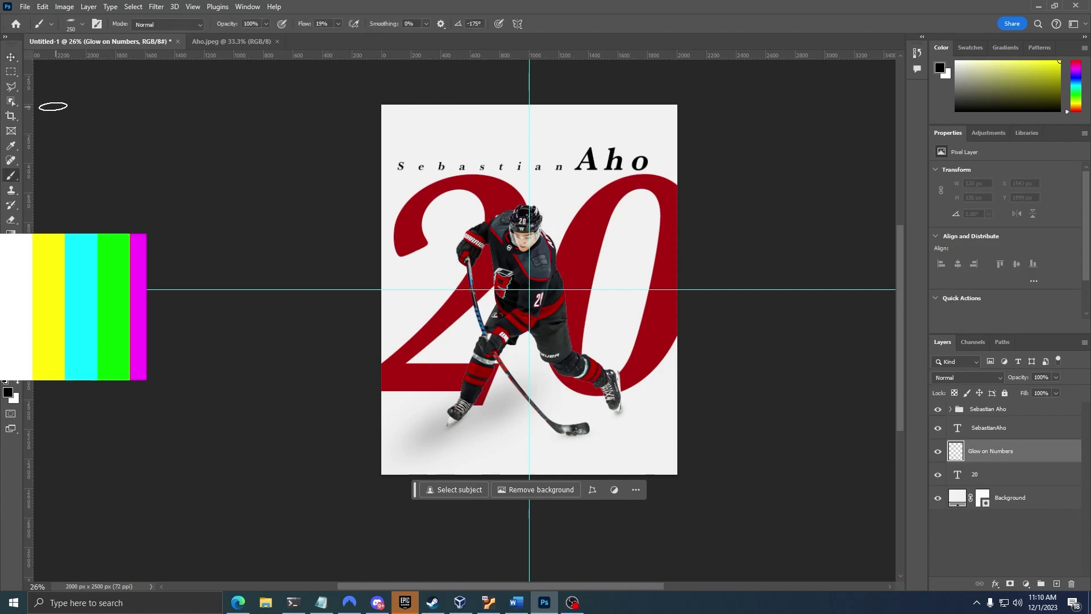
pyautogui.press('x')
pyautogui.click(74, 25)
pyautogui.moveTo(28, 64)
pyautogui.mouseDown()
pyautogui.moveTo(32, 47)
pyautogui.moveTo(41, 64)
pyautogui.mouseUp()
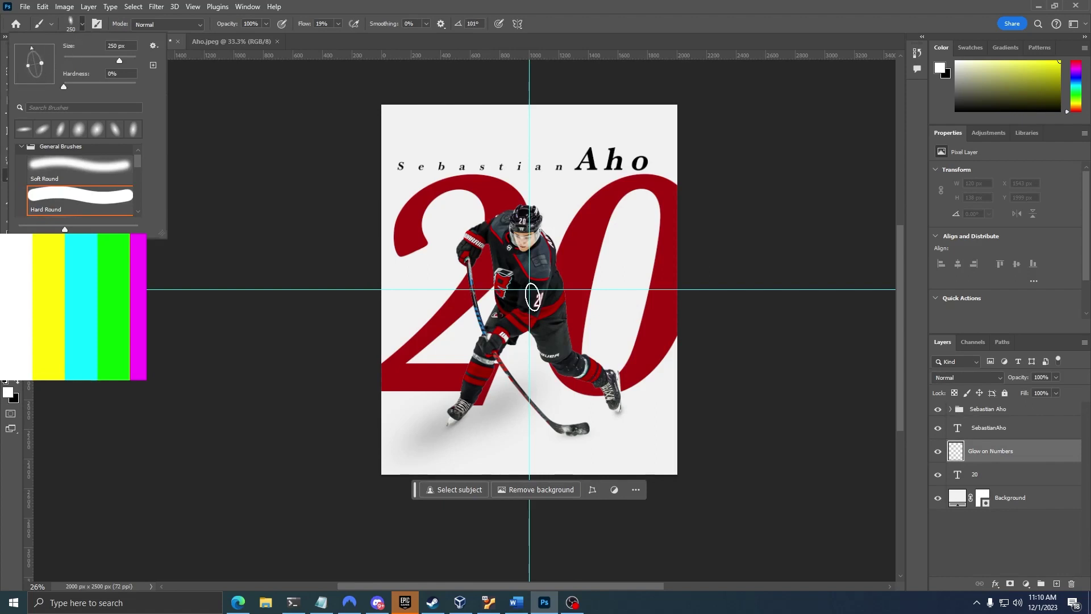
pyautogui.click(82, 24)
pyautogui.press(']')
pyautogui.press(']')
pyautogui.press(']')
pyautogui.press(']')
pyautogui.press(']')
pyautogui.press(']')
pyautogui.press(']')
pyautogui.press(']')
pyautogui.press(']')
pyautogui.press(']')
pyautogui.press(']')
pyautogui.press(']')
pyautogui.press(']')
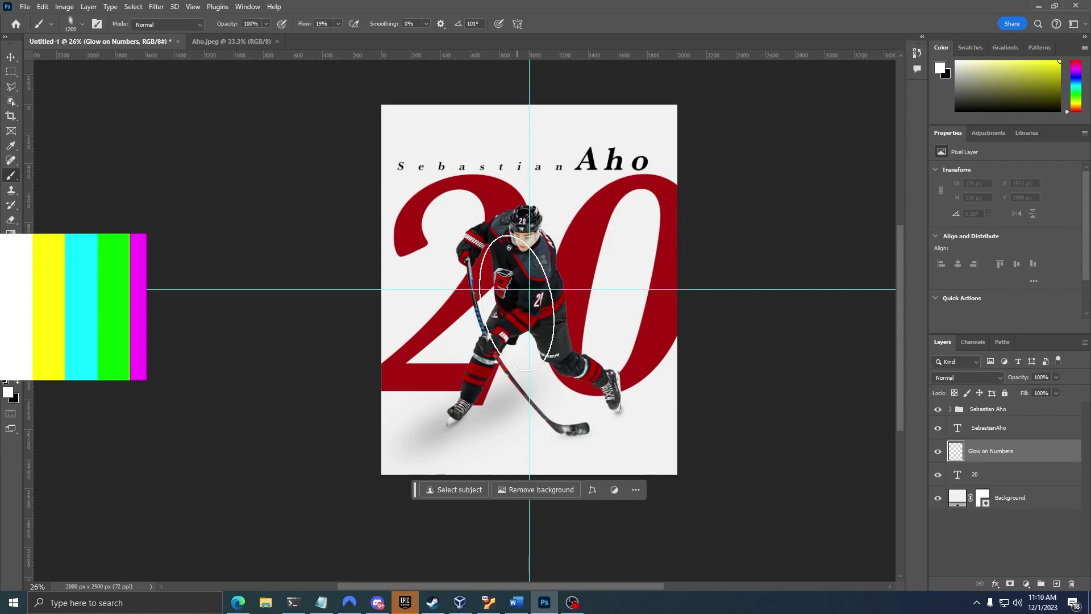
pyautogui.press(']')
pyautogui.press(']')
pyautogui.press(']')
pyautogui.press(']')
# - Add a Gradient Overlay to the 20 text layer and change its white end stop to a bright red
pyautogui.click(1000, 474)
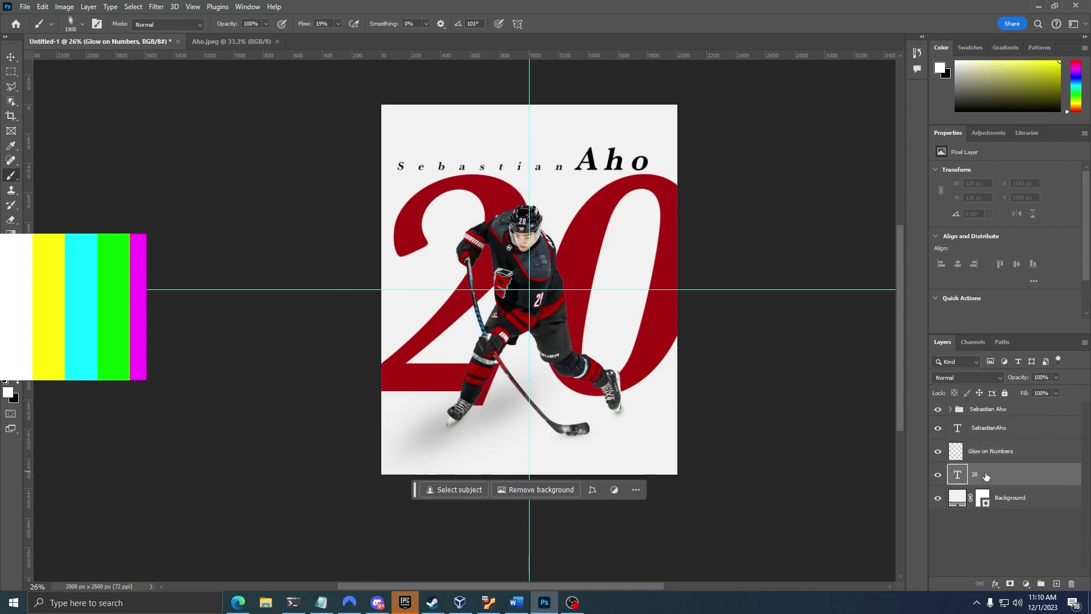
pyautogui.click(995, 583)
pyautogui.click(1029, 548)
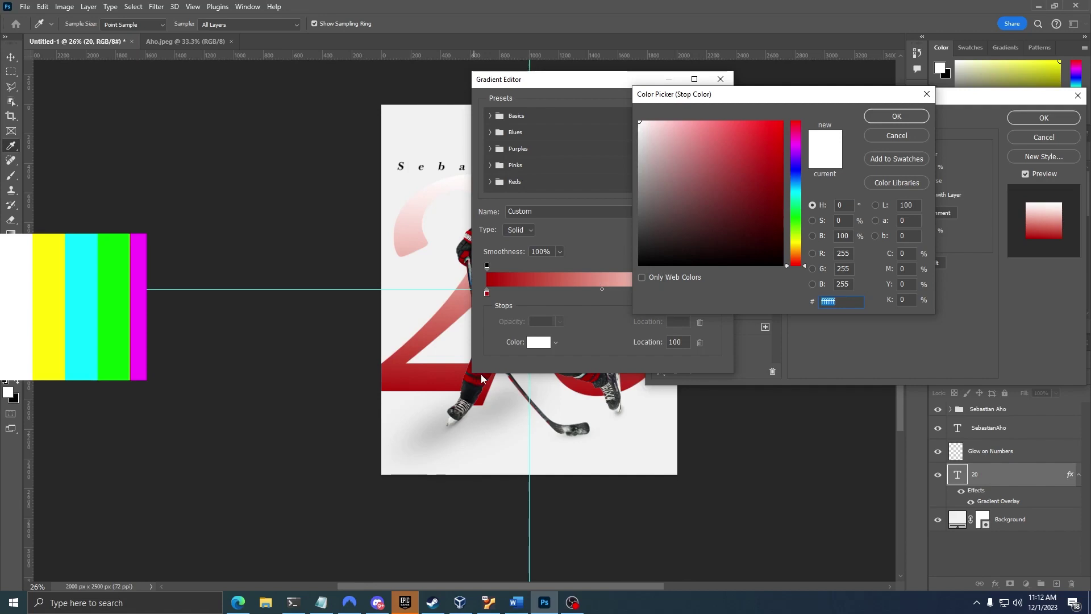
pyautogui.click(407, 379)
pyautogui.click(780, 134)
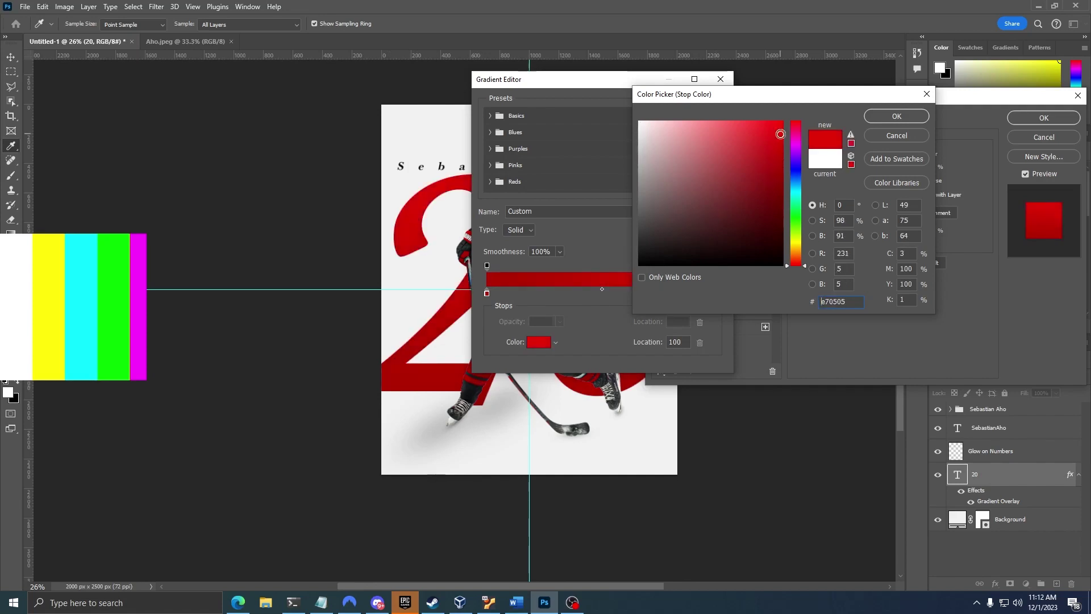
pyautogui.click(781, 137)
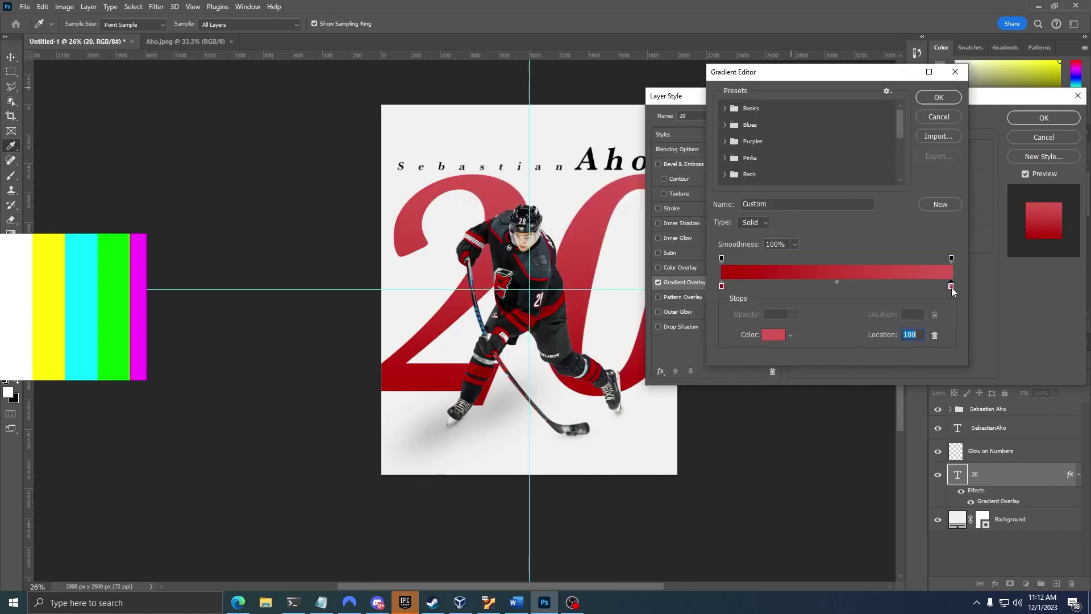
# - Shift the gradient's end stop to a slightly brighter, more saturated light red and apply the layer style to the 20
pyautogui.doubleClick(952, 287)
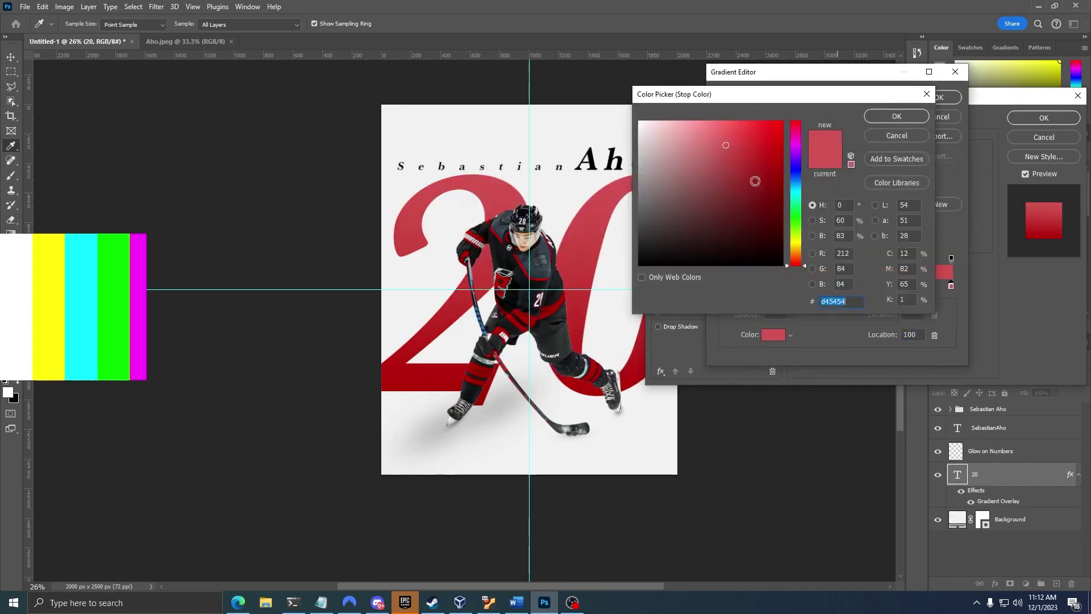
pyautogui.moveTo(738, 143); pyautogui.dragTo(750, 134)
pyautogui.press('Return')
pyautogui.press('Return')
pyautogui.press('Return')
pyautogui.press('b')
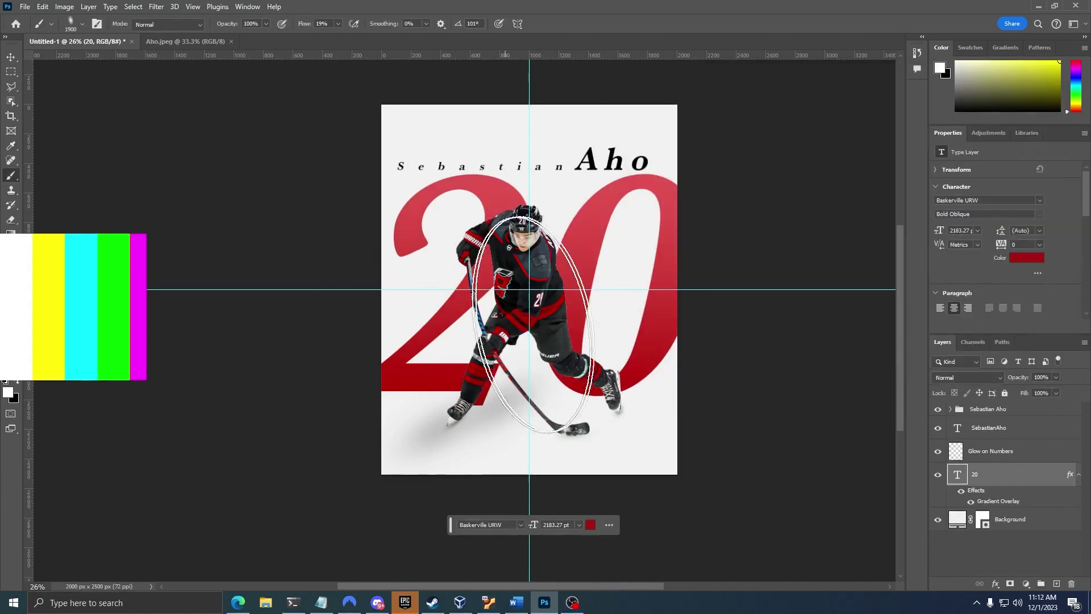
# - Select the Glow on Numbers layer, set the brush flow to 100% and enlarge the brush to 2200 px
pyautogui.scroll(-2, 1008, 487)
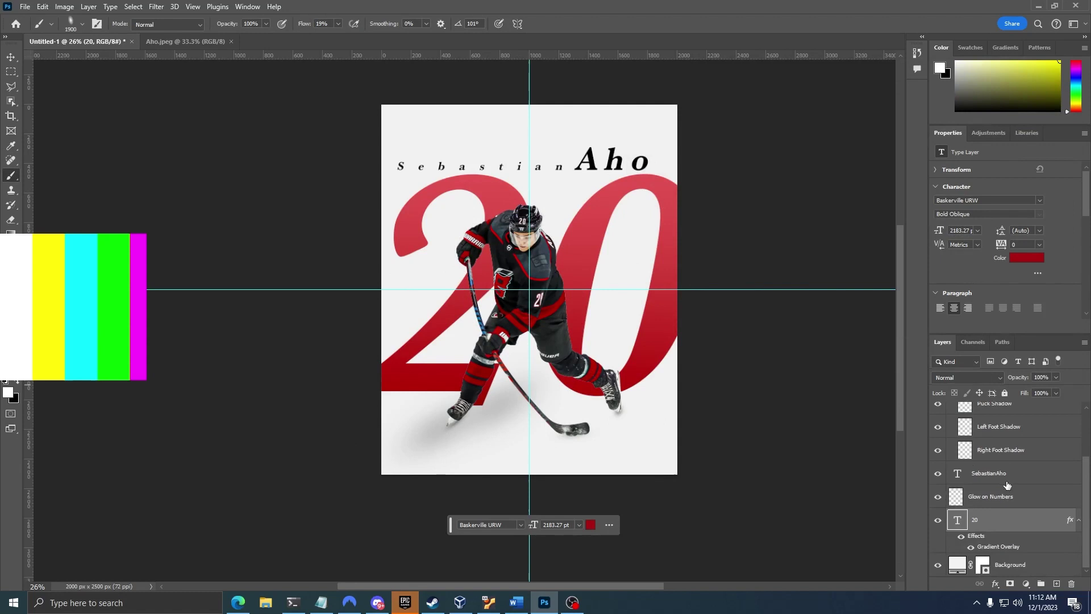
pyautogui.scroll(3, 1005, 488)
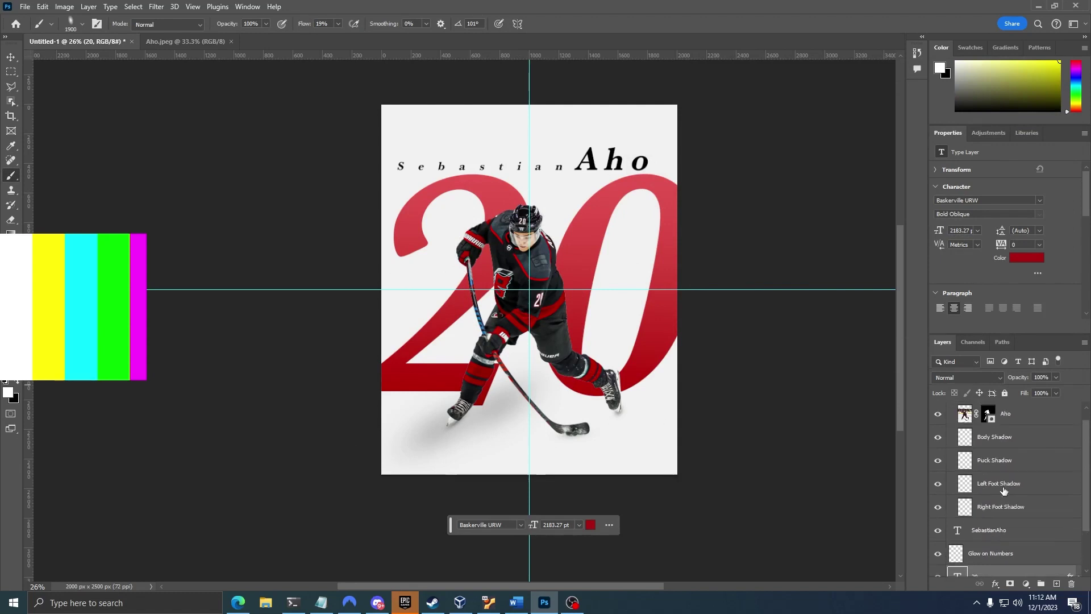
pyautogui.scroll(-3, 1004, 489)
pyautogui.click(995, 501)
pyautogui.click(338, 24)
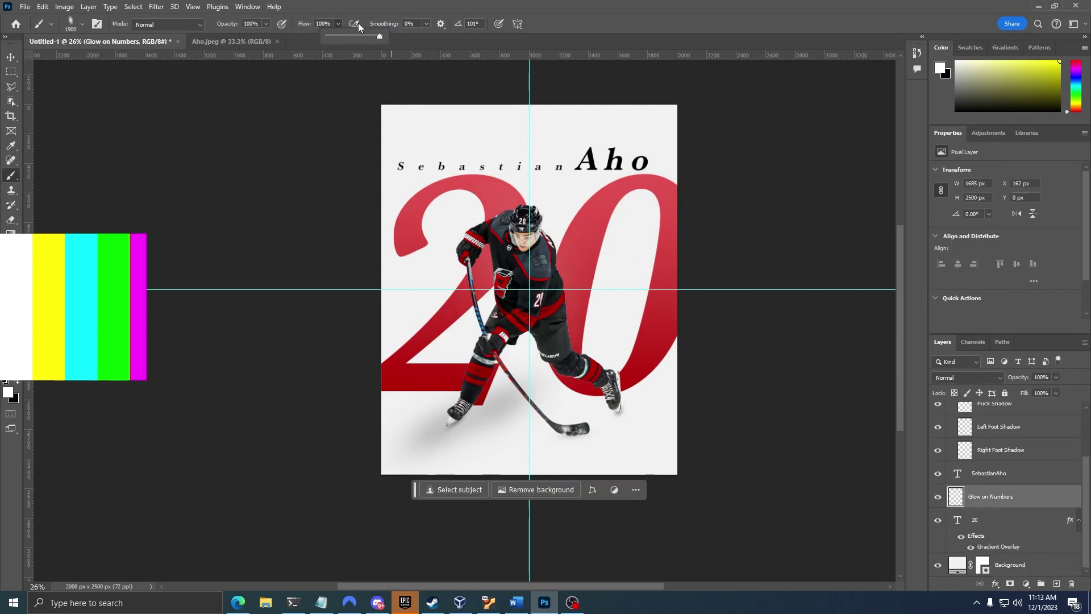
pyautogui.press(']')
pyautogui.press(']')
pyautogui.press(']')
# - Paint one white dab centered behind the player's torso and set the Glow on Numbers layer's blend mode to Overlay
pyautogui.click(520, 298)
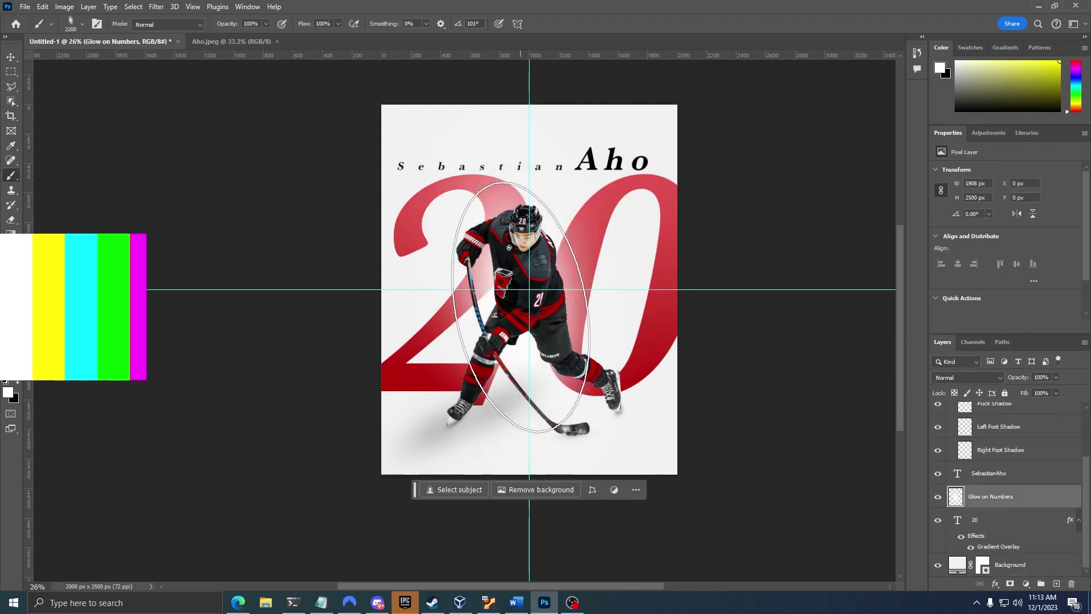
pyautogui.click(960, 377)
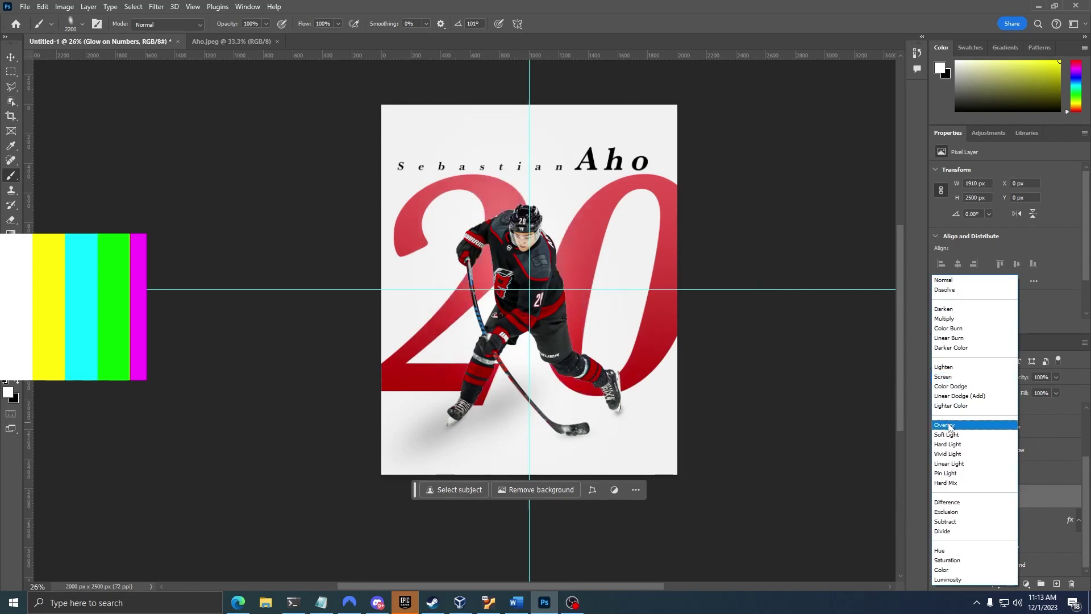
pyautogui.click(949, 425)
# - Darken the start stop of the 20's gradient overlay to 7a0000 by lowering its lightness to 20
pyautogui.scroll(5, 1001, 525)
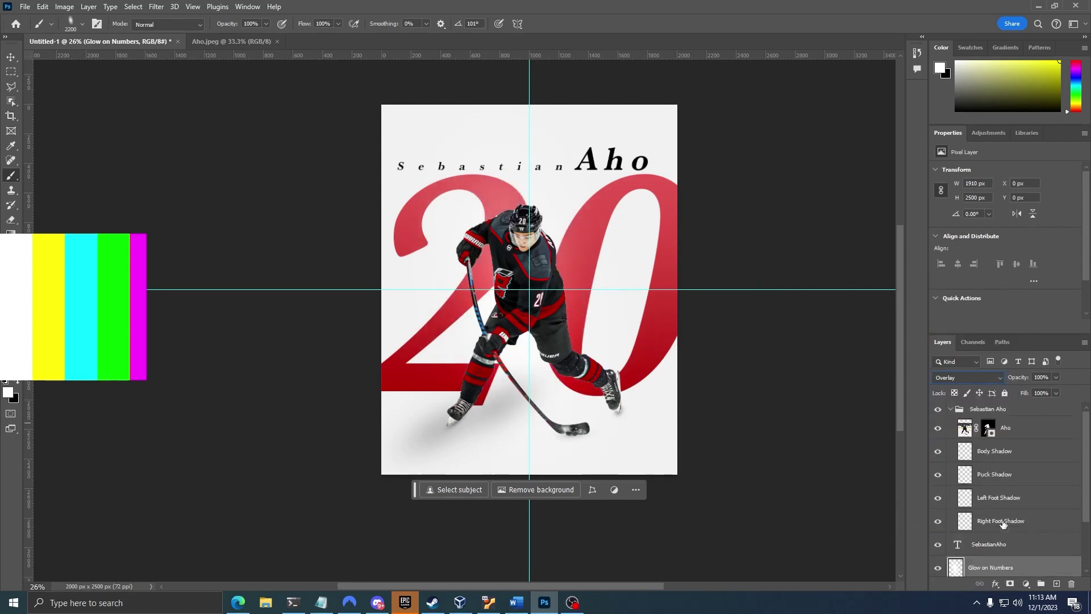
pyautogui.scroll(-5, 1006, 522)
pyautogui.click(997, 549)
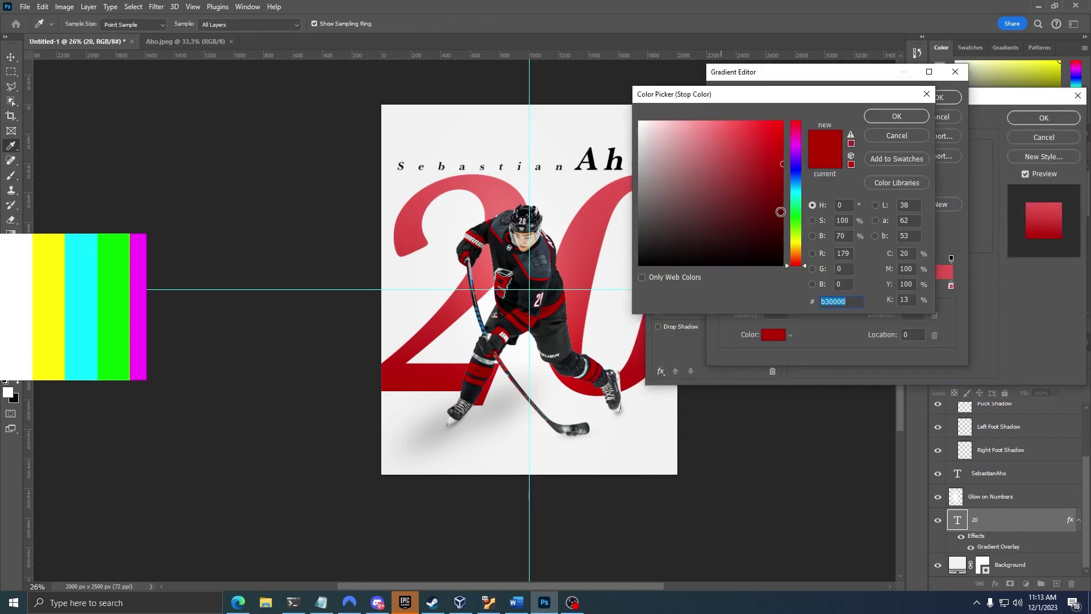
pyautogui.click(876, 204)
pyautogui.moveTo(807, 211); pyautogui.dragTo(805, 237)
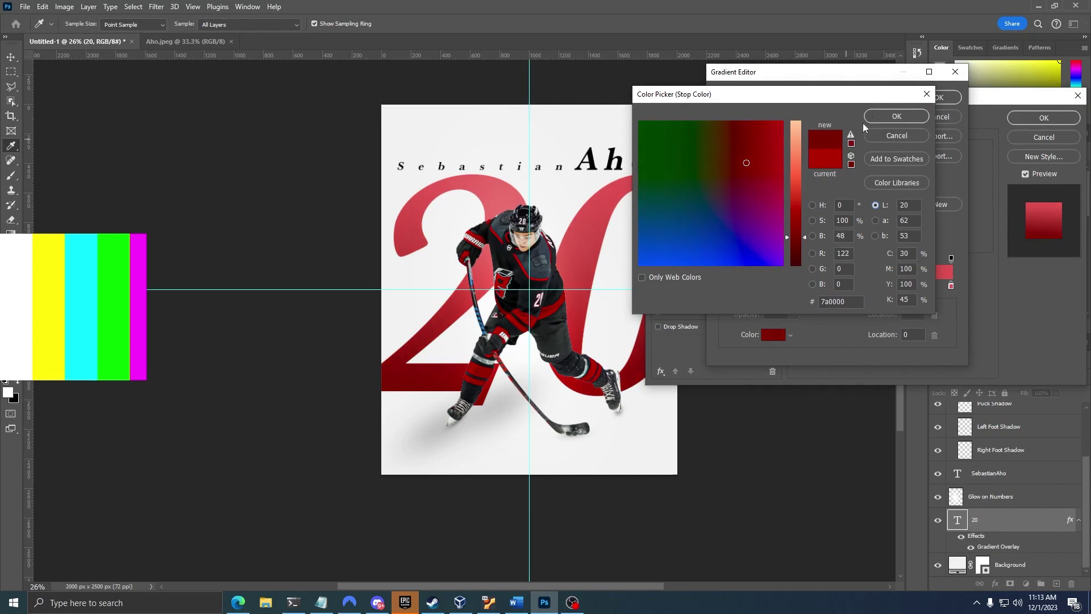
pyautogui.click(896, 116)
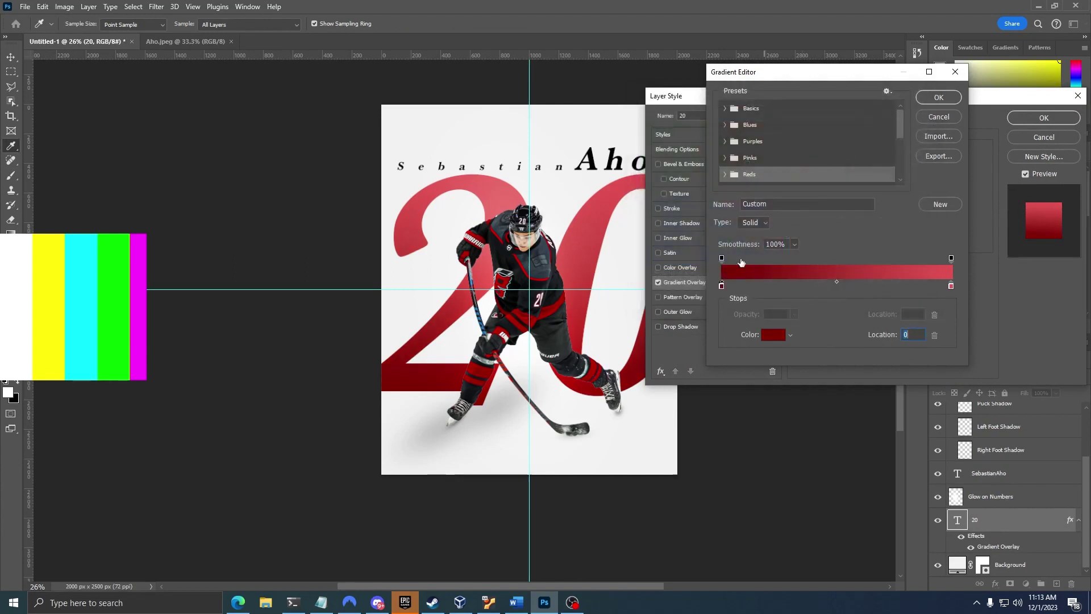
# - Set the 20's gradient end stop to dark red 8e0000, apply it, and compare the numbers with the glow layer hidden and shown
pyautogui.doubleClick(951, 286)
pyautogui.click(481, 368)
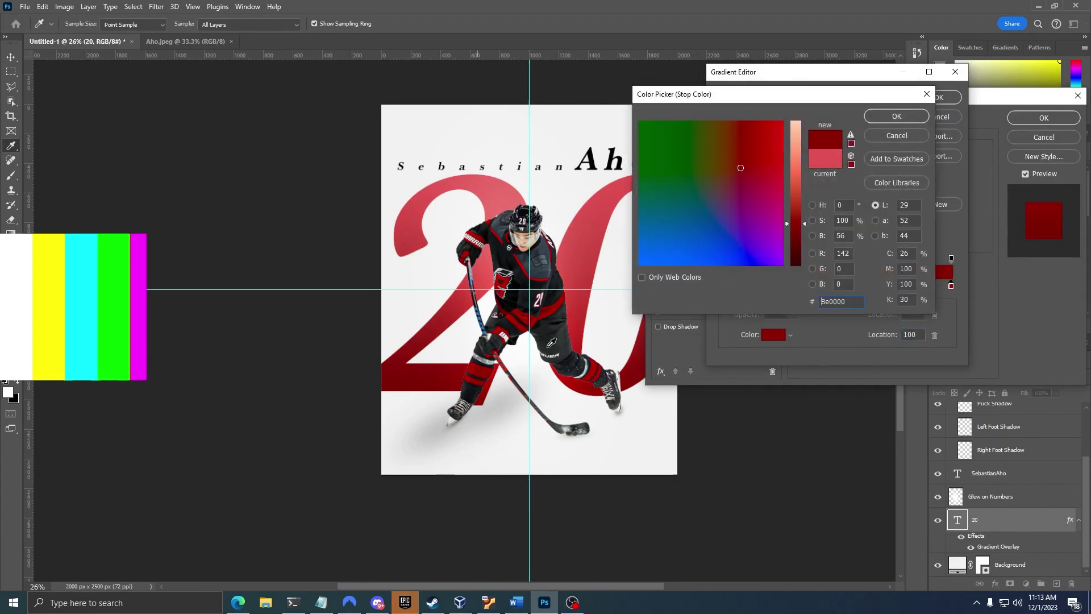
pyautogui.click(904, 121)
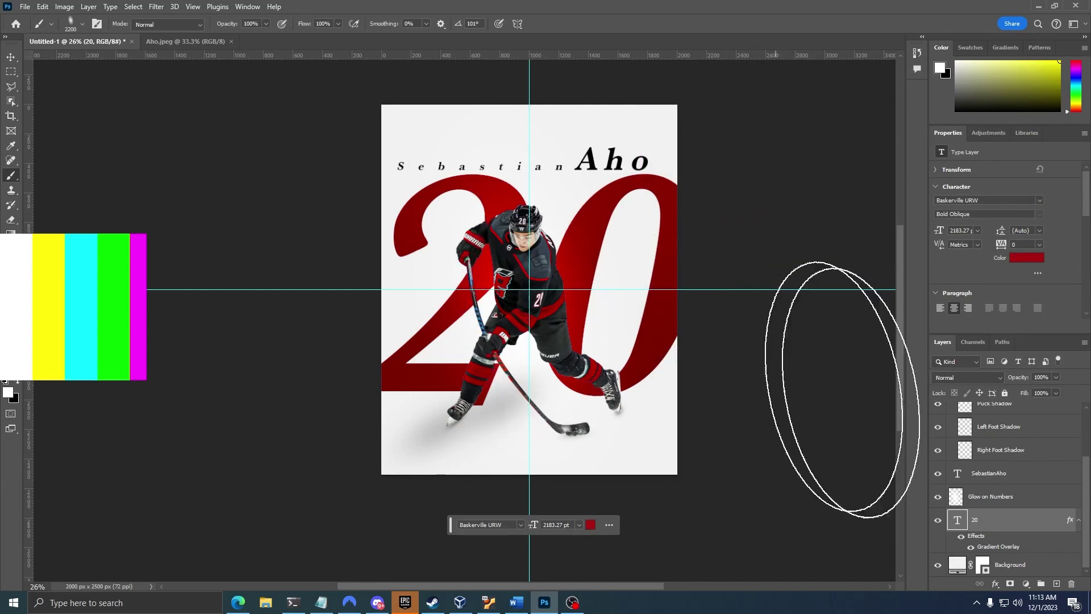
pyautogui.click(939, 499)
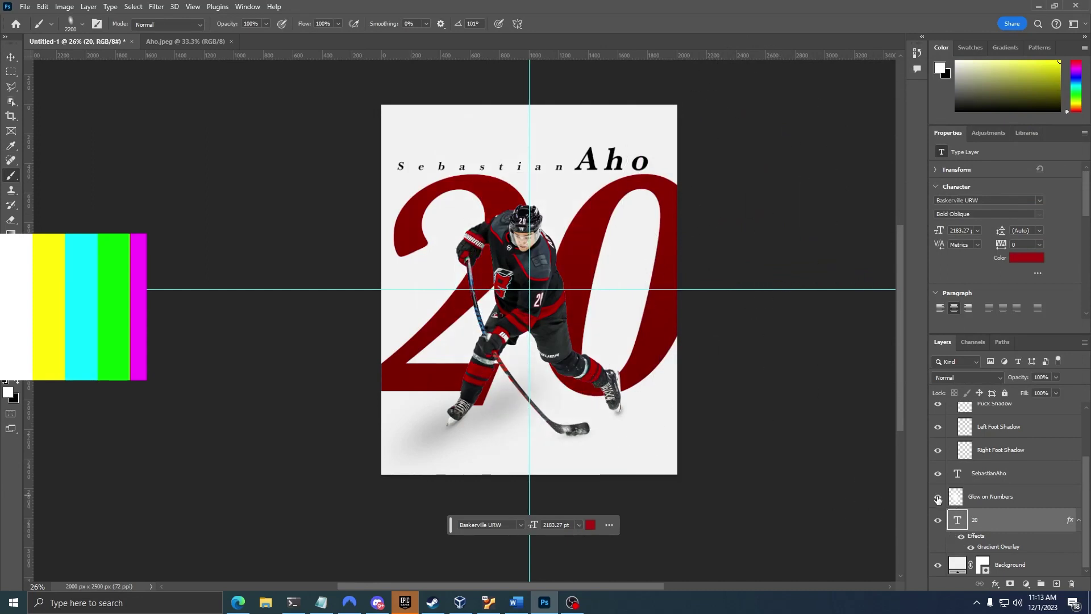
pyautogui.click(938, 499)
pyautogui.click(938, 499)
pyautogui.click(938, 498)
# - Add a Curves adjustment clipped to the player cutout layer and raise the curve's midpoint to brighten the midtones
pyautogui.scroll(3, 944, 489)
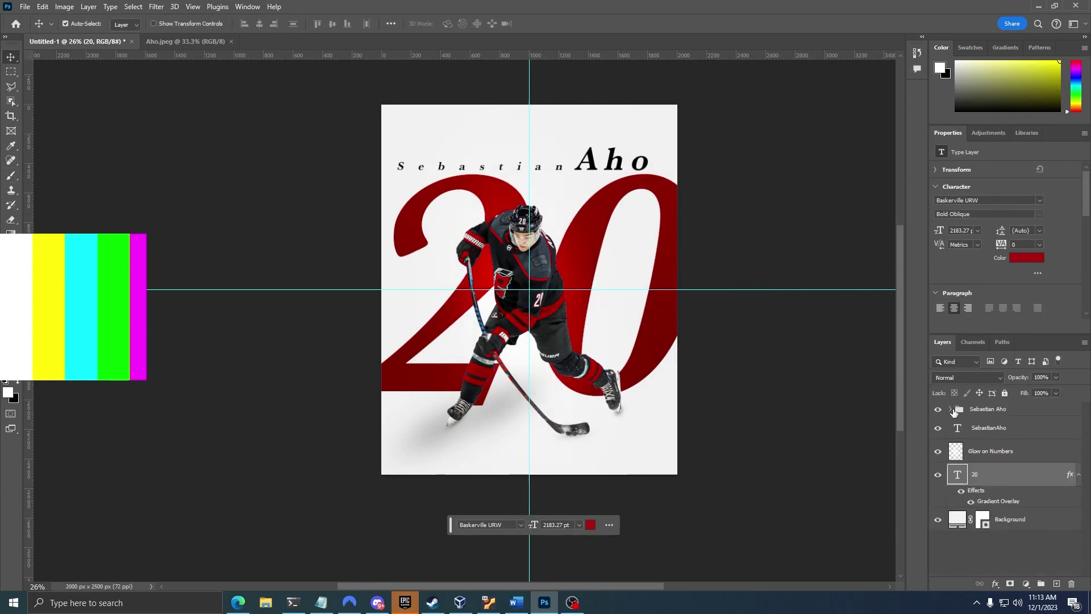
pyautogui.press('v')
pyautogui.click(1023, 433)
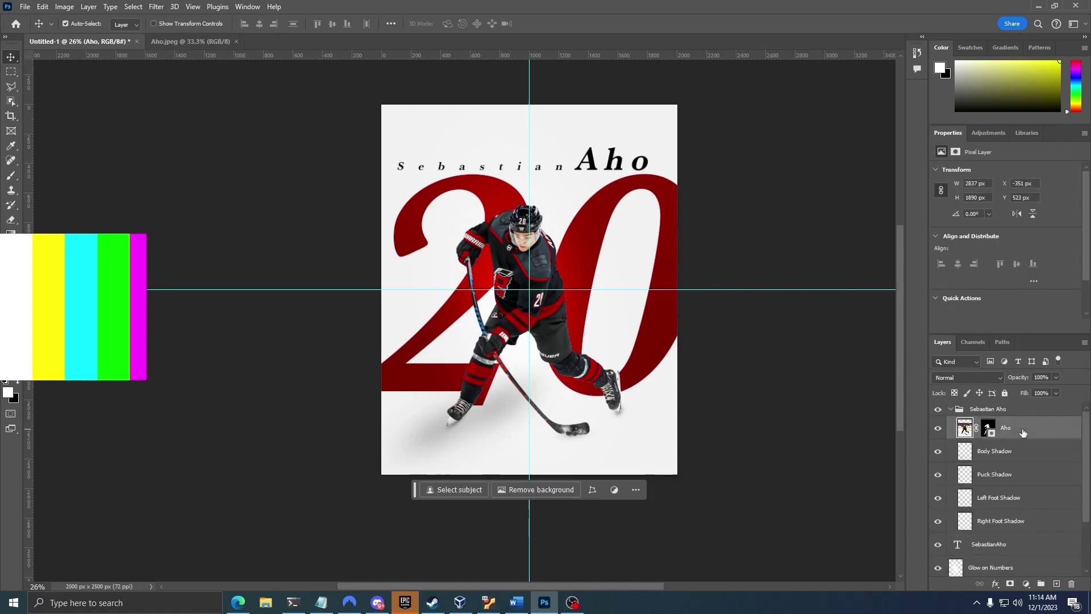
pyautogui.click(994, 586)
pyautogui.click(994, 585)
pyautogui.click(994, 586)
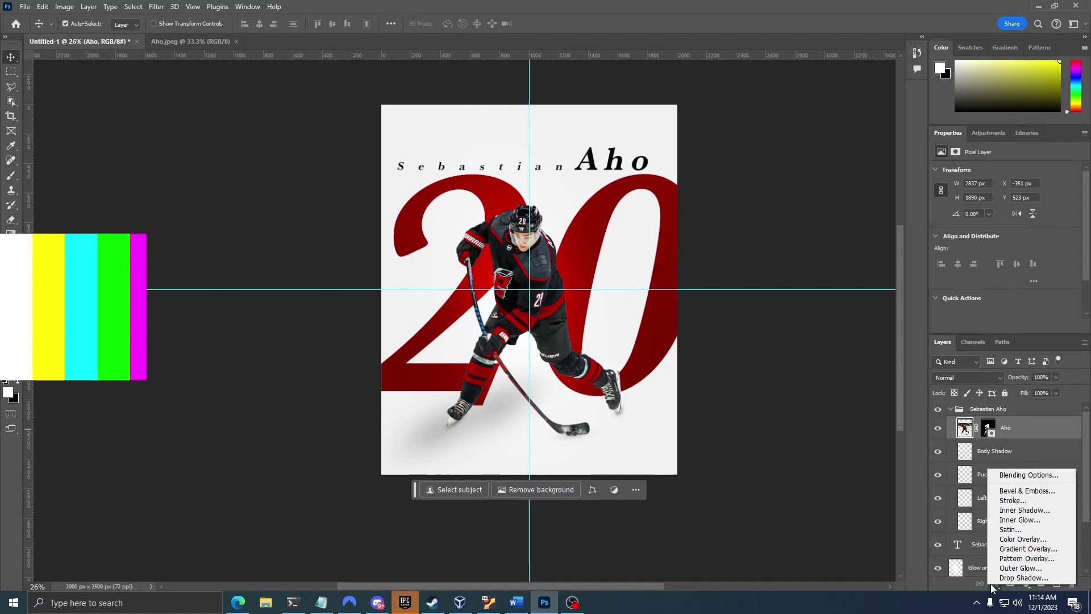
pyautogui.click(1027, 585)
pyautogui.click(1026, 586)
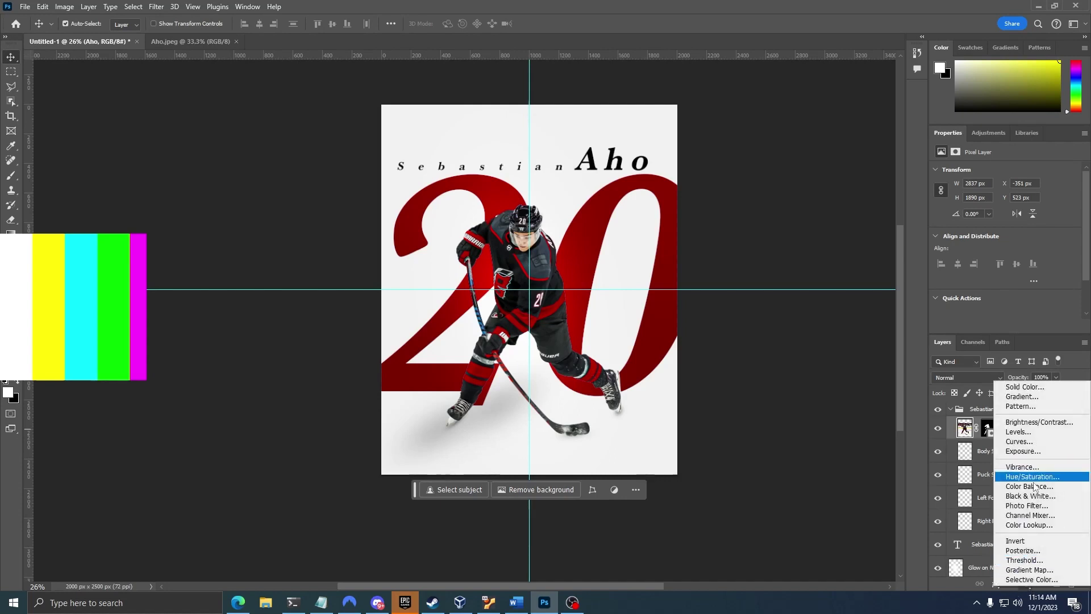
pyautogui.click(1018, 441)
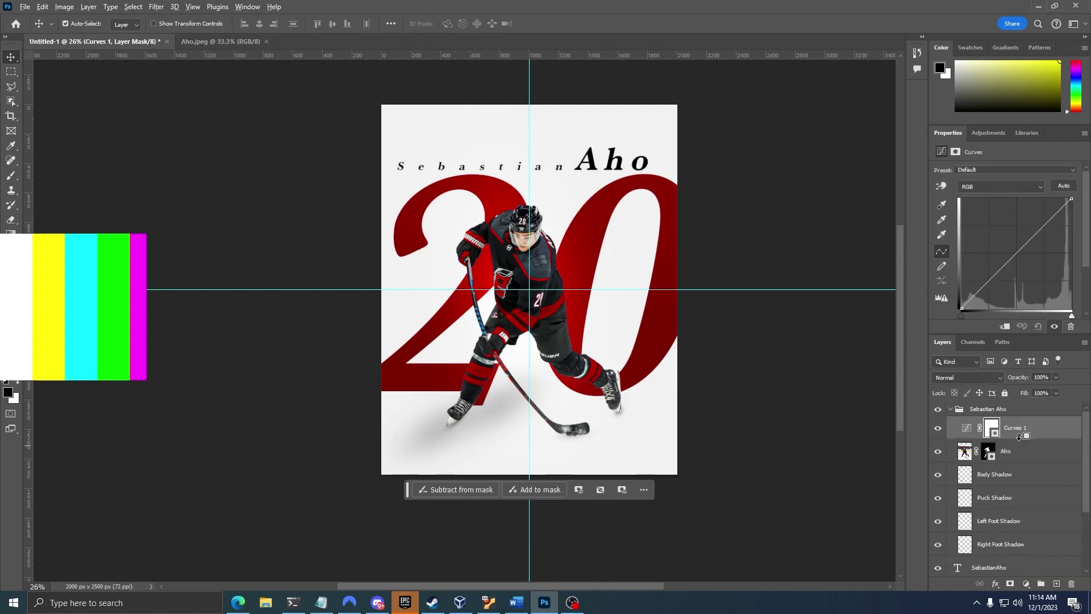
pyautogui.keyDown('alt'); pyautogui.click(1019, 437); pyautogui.keyUp('alt')
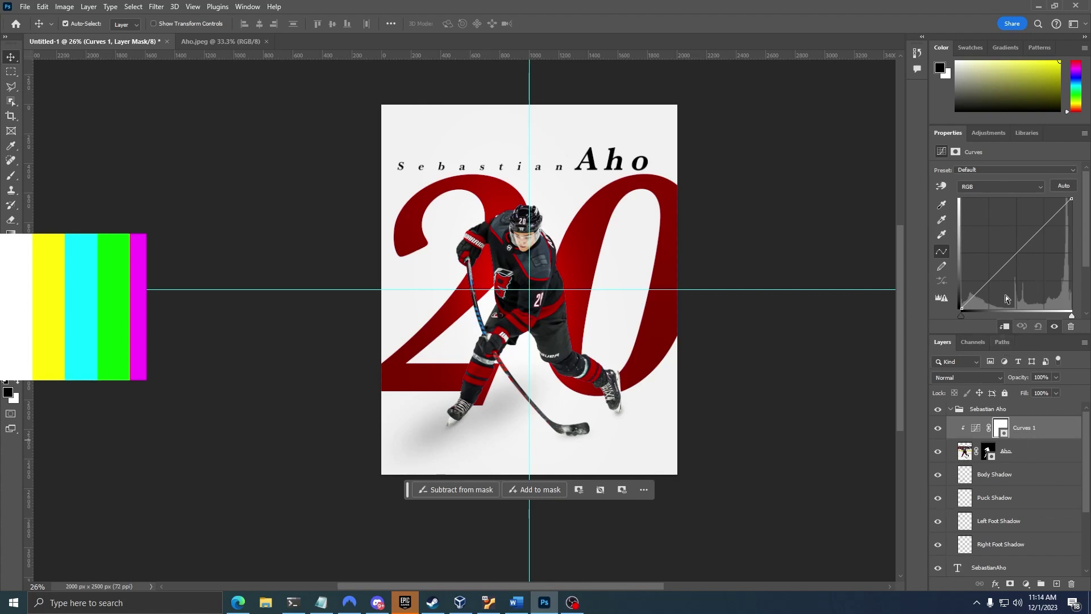
pyautogui.moveTo(1017, 250); pyautogui.dragTo(1010, 245)
# - Select the Curves 1 layer mask, rotate the flattened brush tip to 117° and invert the mask to black
pyautogui.click(1000, 429)
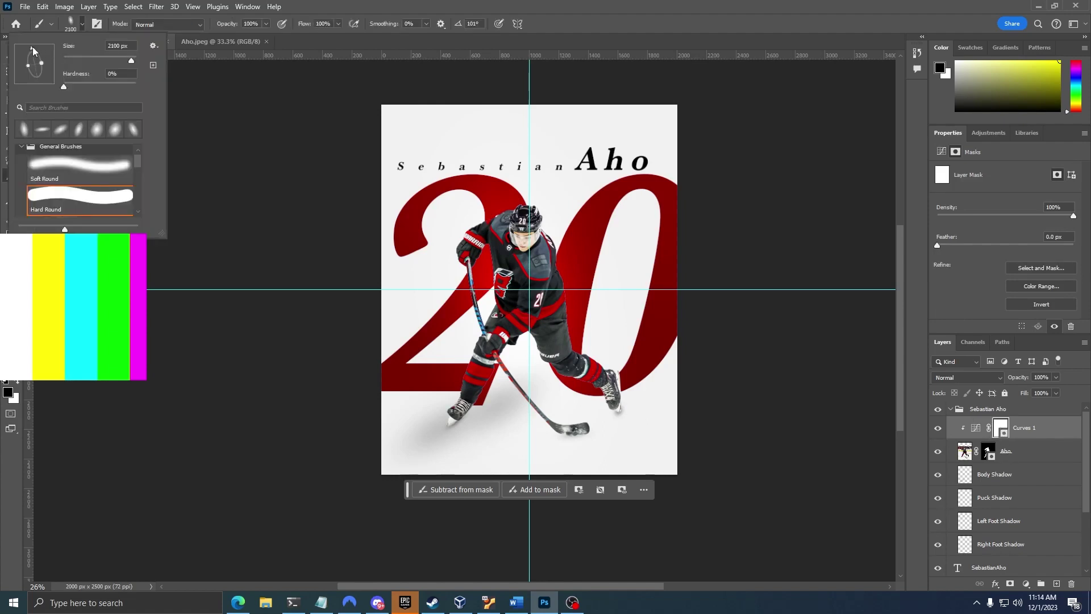
pyautogui.moveTo(32, 48); pyautogui.dragTo(28, 47)
pyautogui.click(83, 23)
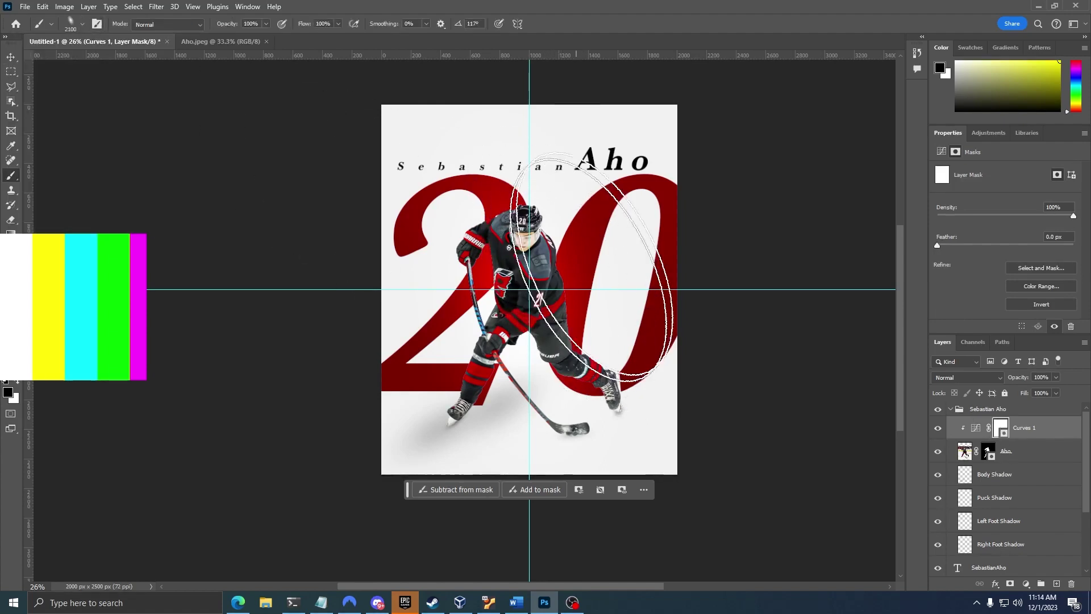
pyautogui.hotkey('ctrl', 'i')
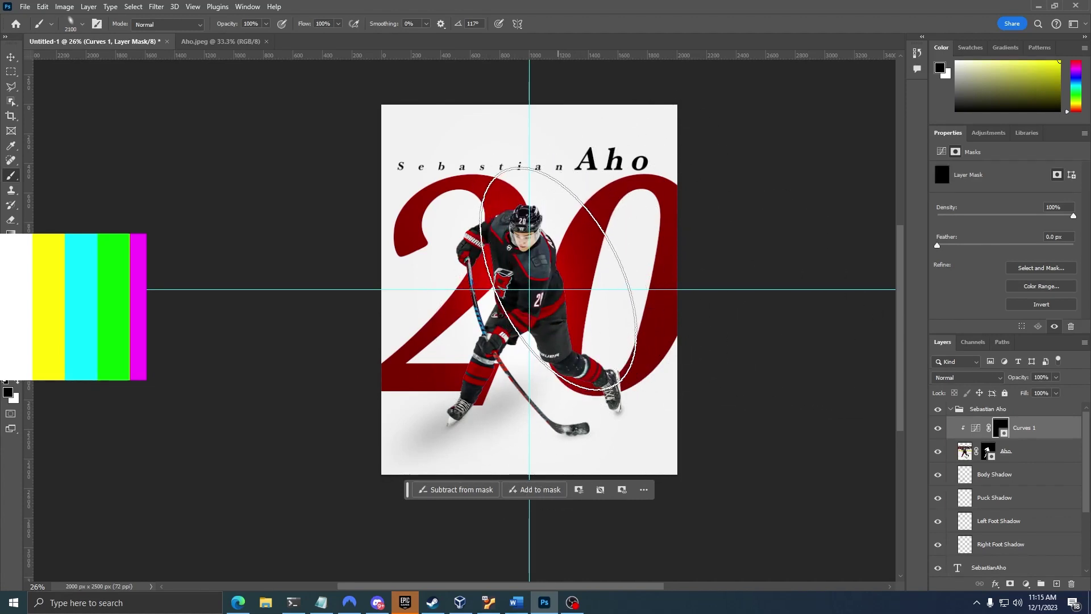
# - Paint a soft white dab over the player's upper body on the Curves 1 mask to reveal the brightening there
pyautogui.click(560, 278)
pyautogui.hotkey('ctrl', 'z')
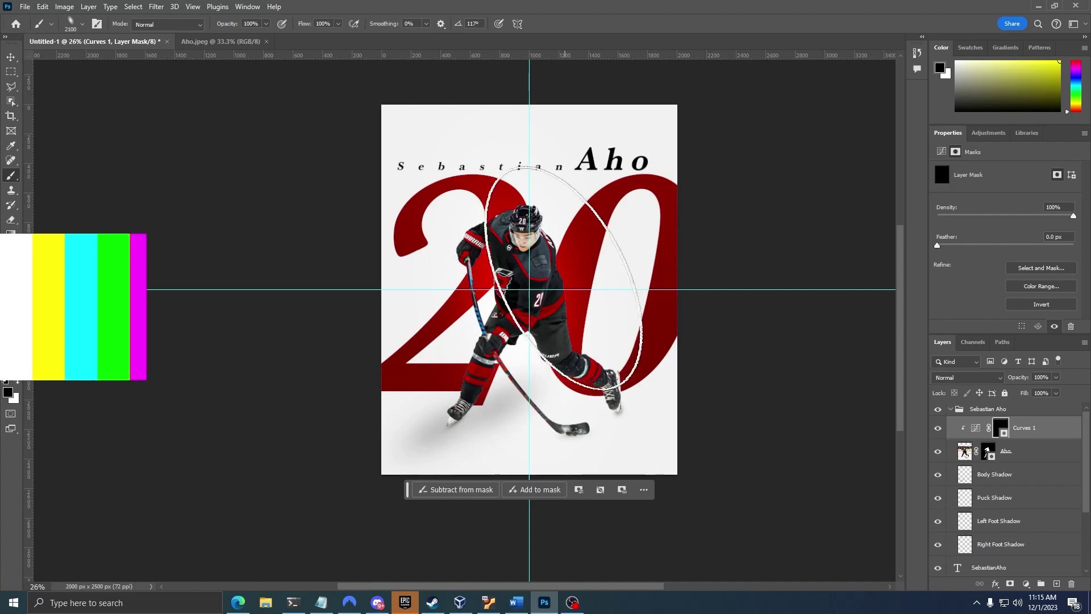
pyautogui.press('x')
pyautogui.click(562, 278)
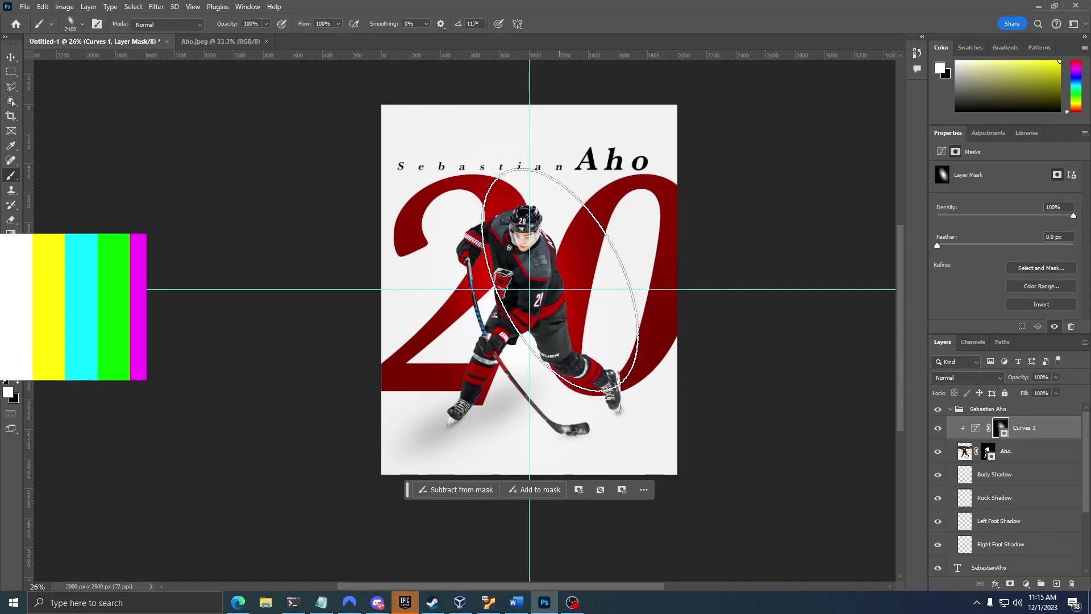
pyautogui.hotkey('ctrl', 'z')
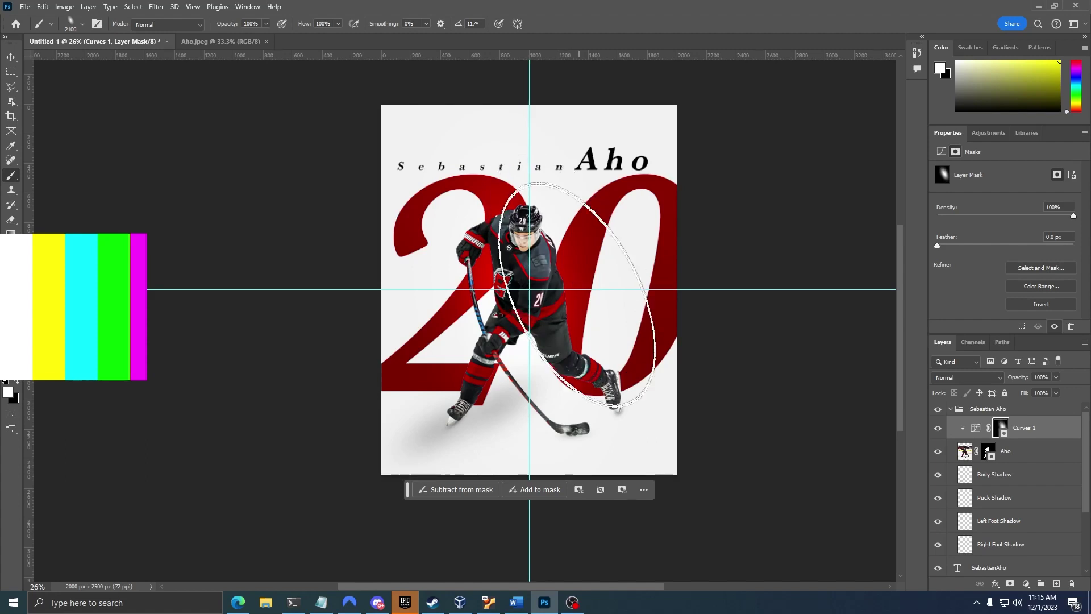
pyautogui.click(561, 262)
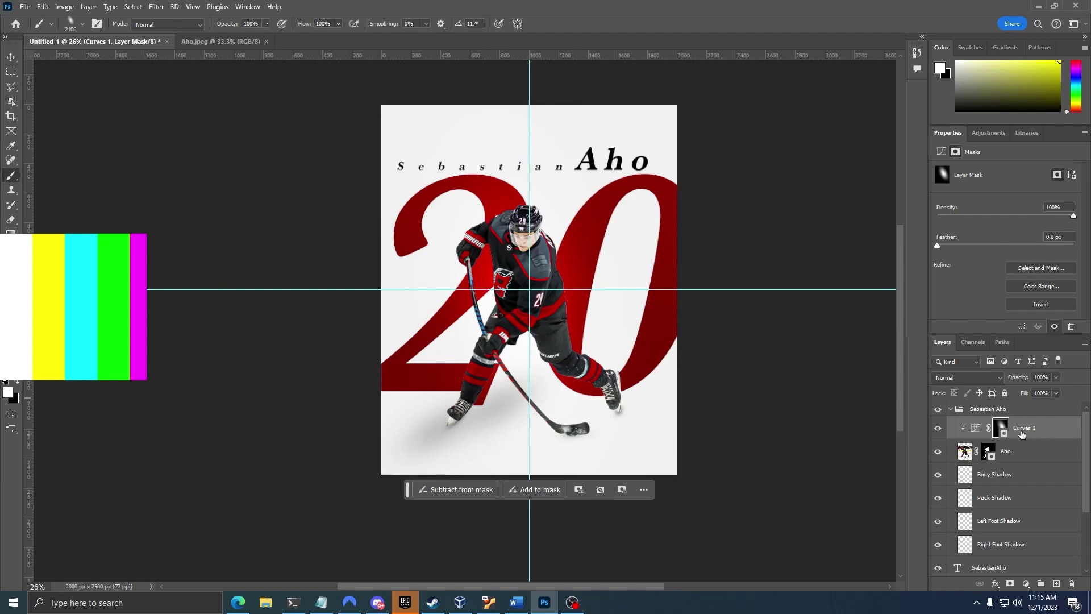
# - Duplicate the Curves 1 adjustment as another layer clipped to the player and rotate the copy 180°
pyautogui.hotkey('ctrl', 'j')
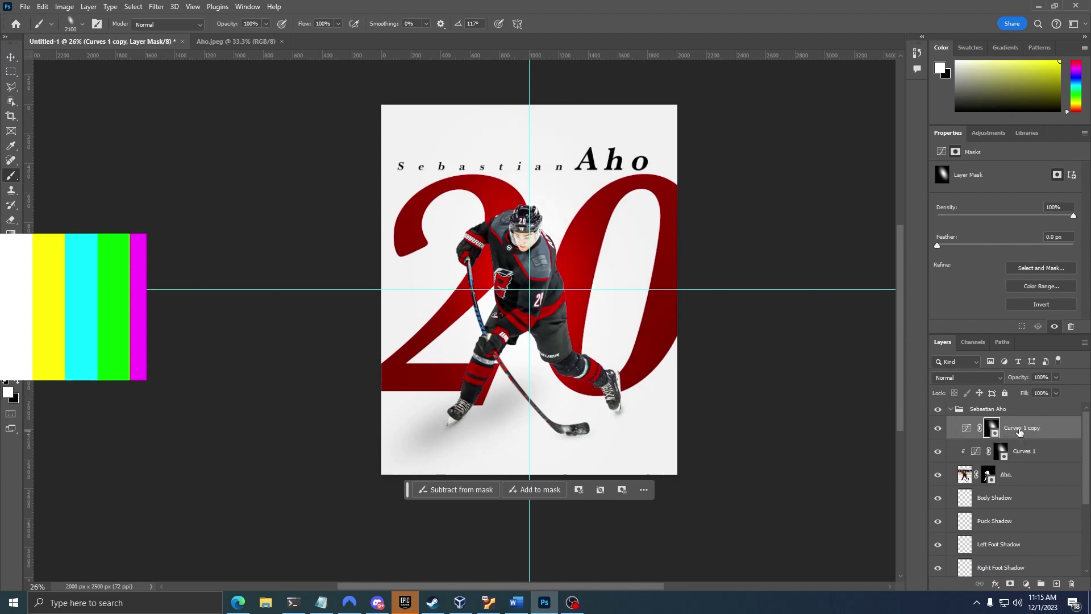
pyautogui.keyDown('alt'); pyautogui.click(1032, 441); pyautogui.keyUp('alt')
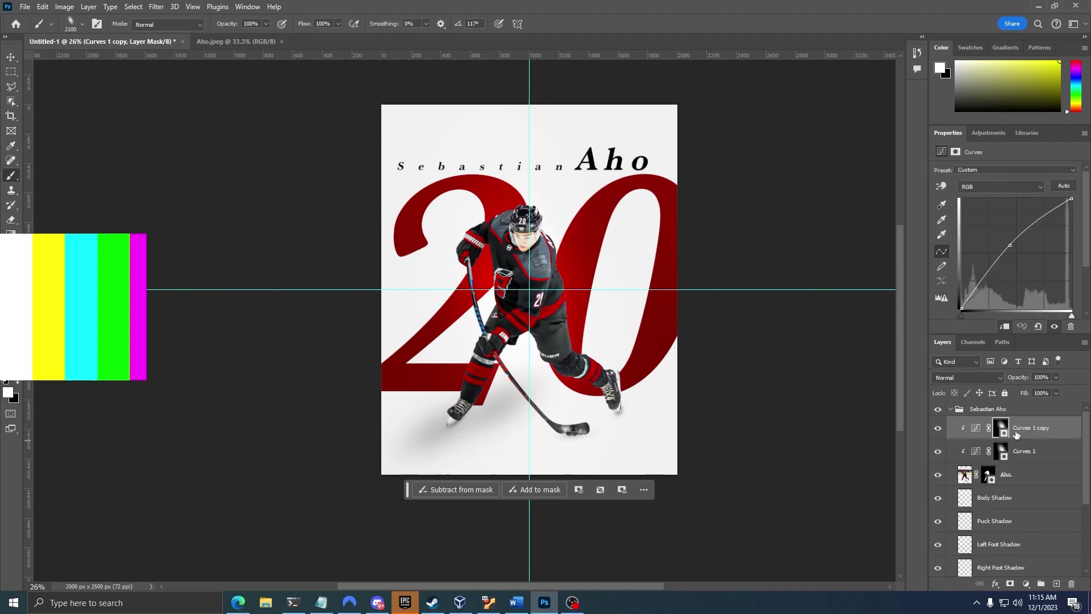
pyautogui.hotkey('ctrl', 't')
pyautogui.click(291, 23)
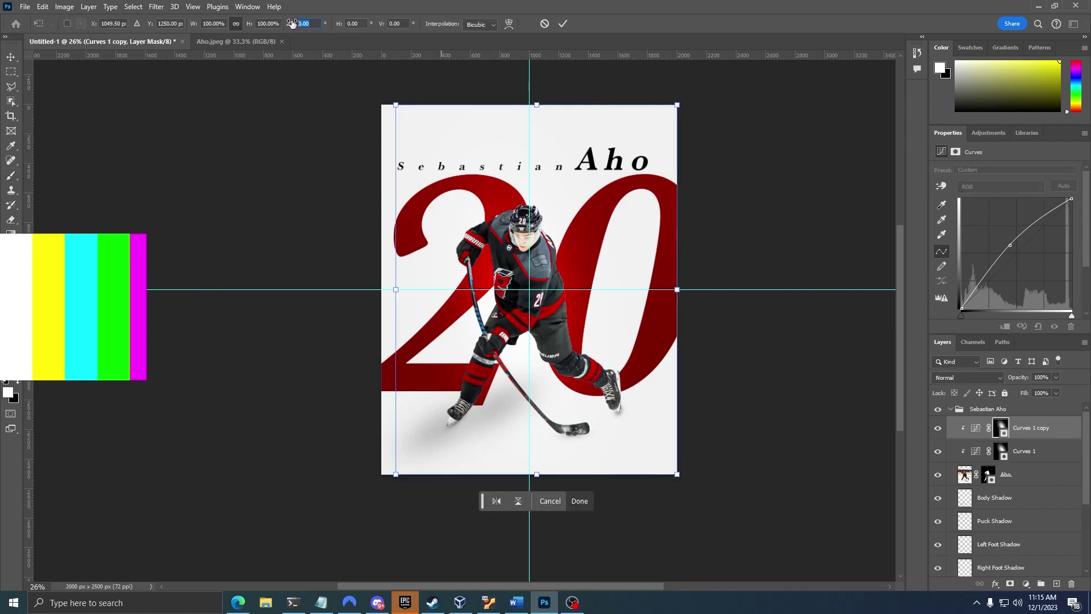
pyautogui.write('180')
pyautogui.press('Return')
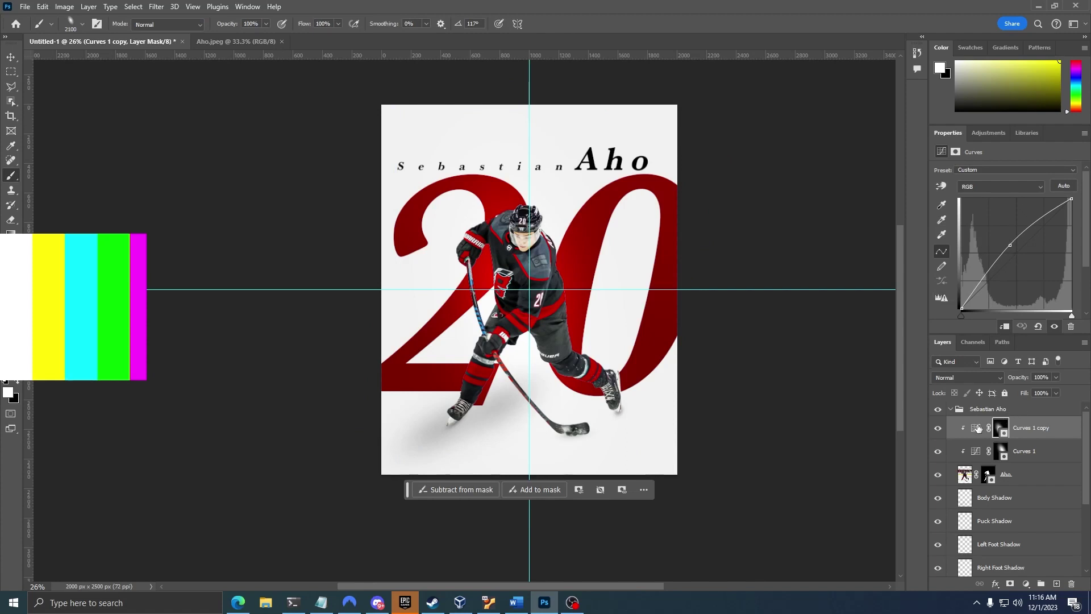
# - Pull the midpoint of the Curves 1 copy curve below the diagonal to darken the masked area of the player
pyautogui.click(978, 428)
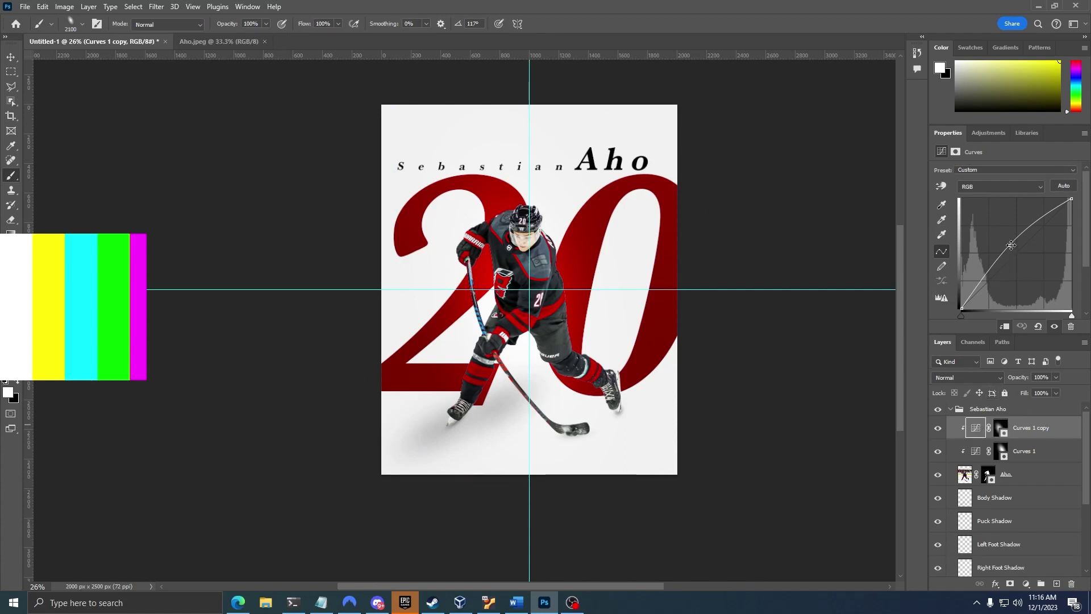
pyautogui.moveTo(1011, 245); pyautogui.dragTo(1025, 266)
# - Compare the player with the Curves 1 and Curves 1 copy adjustments switched on and off
pyautogui.click(937, 428)
pyautogui.click(938, 429)
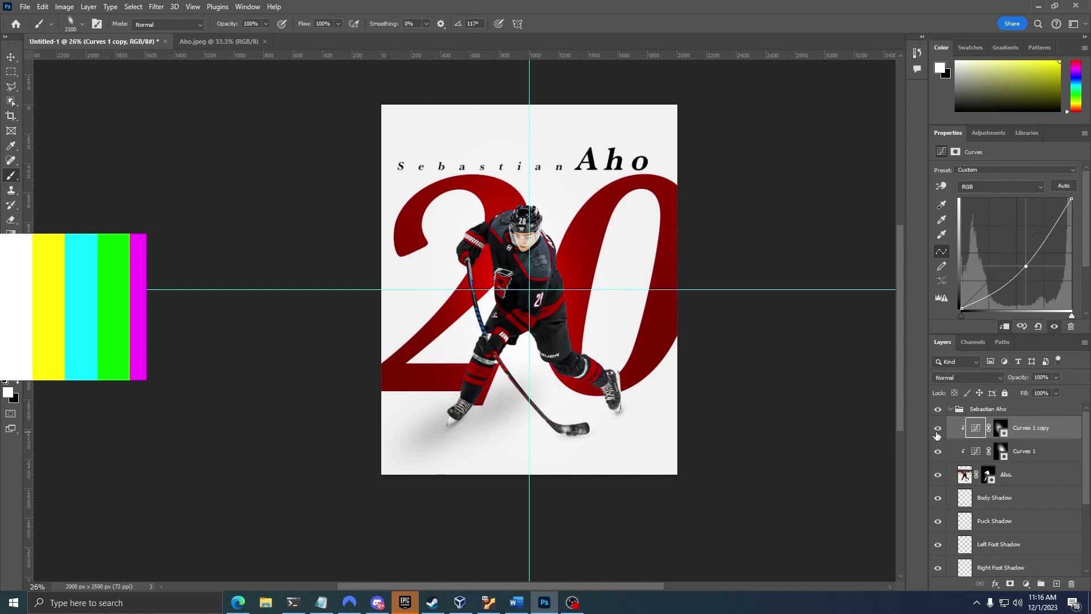
pyautogui.click(937, 451)
pyautogui.click(937, 451)
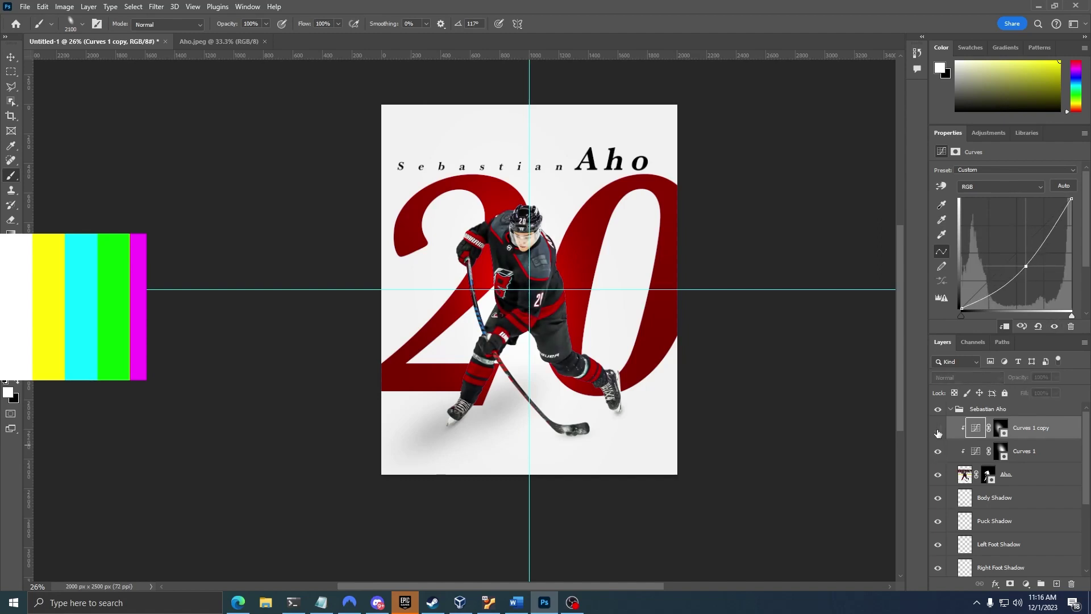
pyautogui.click(937, 430)
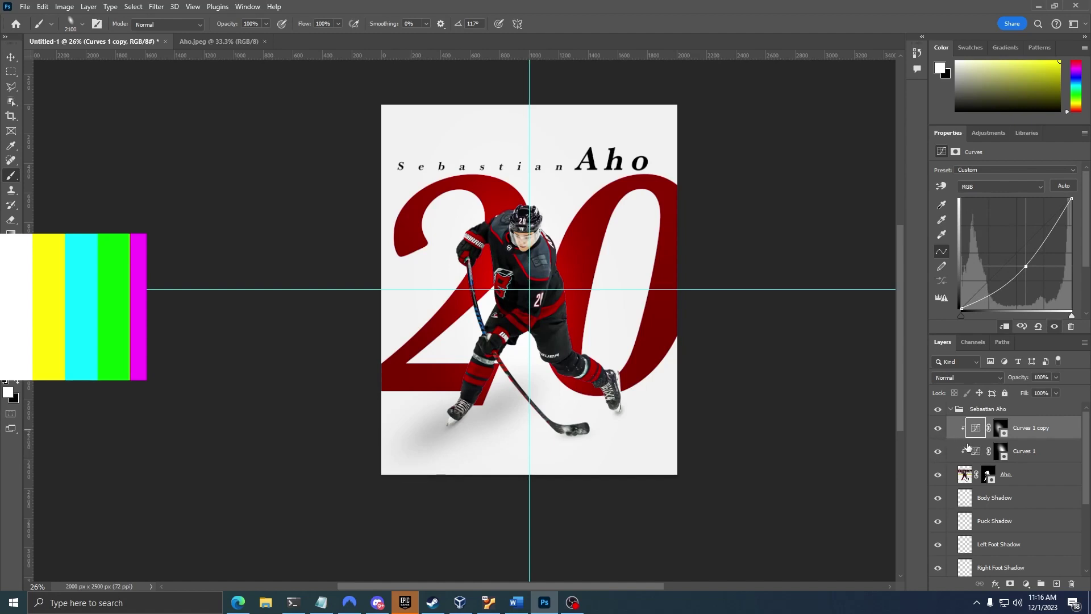
pyautogui.click(938, 430)
pyautogui.click(938, 430)
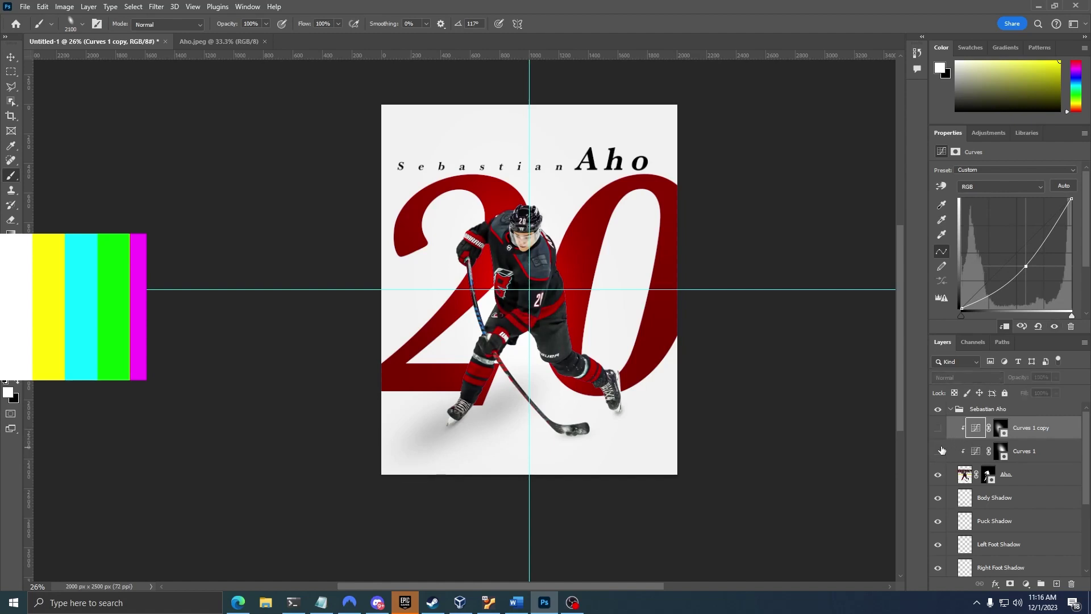
pyautogui.click(938, 430)
pyautogui.click(938, 430)
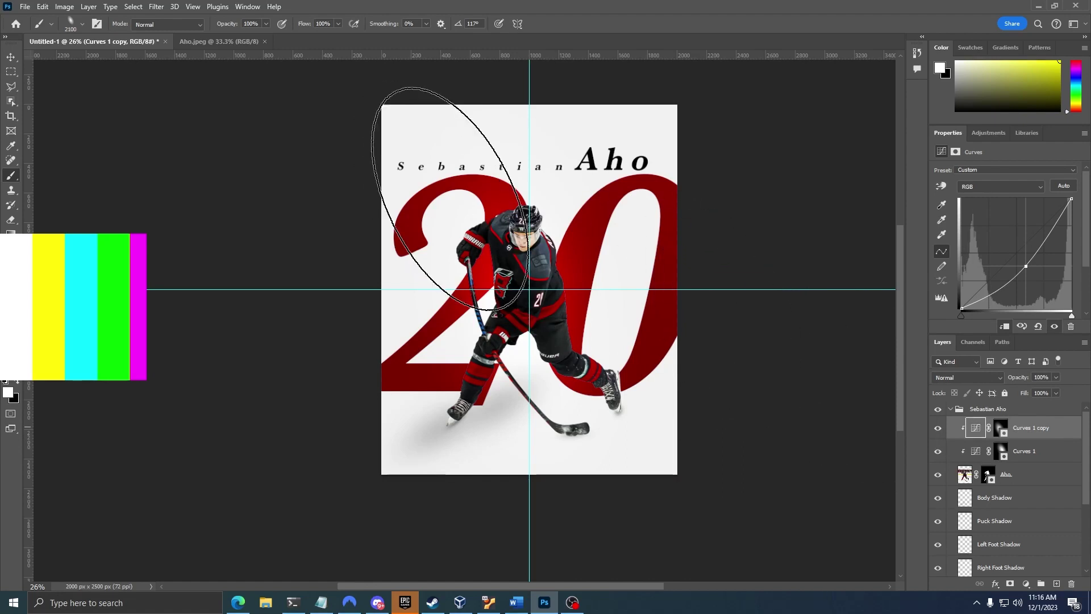
# - Collapse the player's layer group and the effects list of the 20 text layer
pyautogui.press('v')
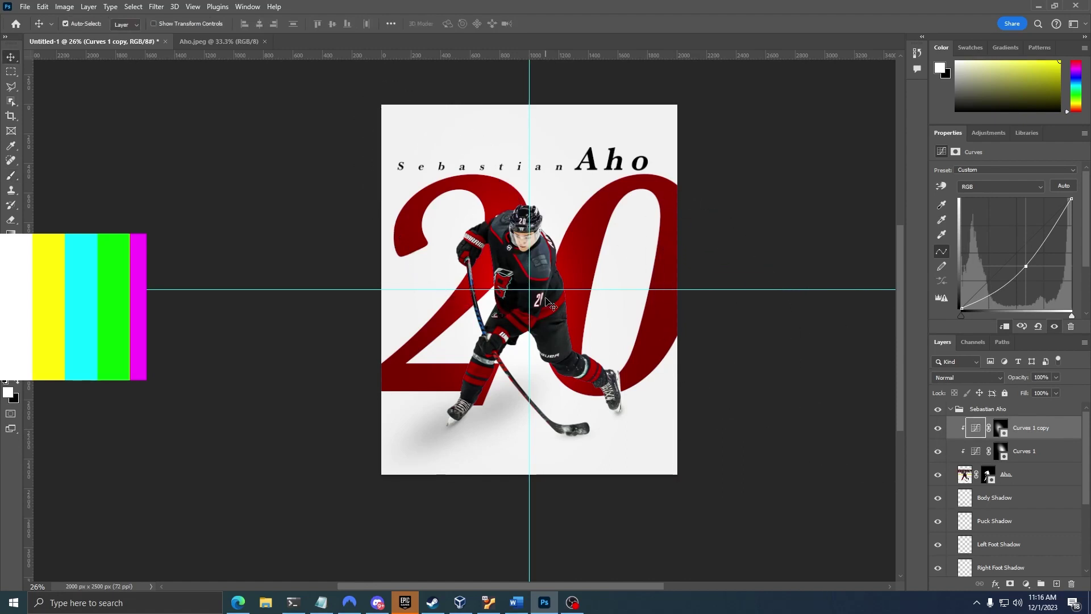
pyautogui.click(952, 410)
pyautogui.scroll(-1, 719, 383)
pyautogui.scroll(2, 719, 382)
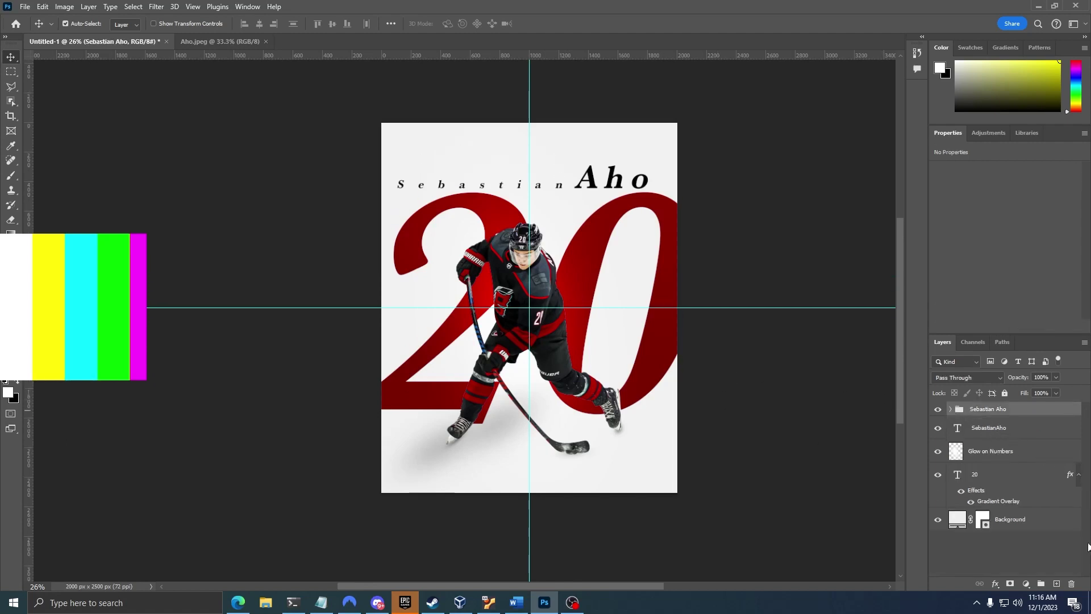
pyautogui.click(1078, 474)
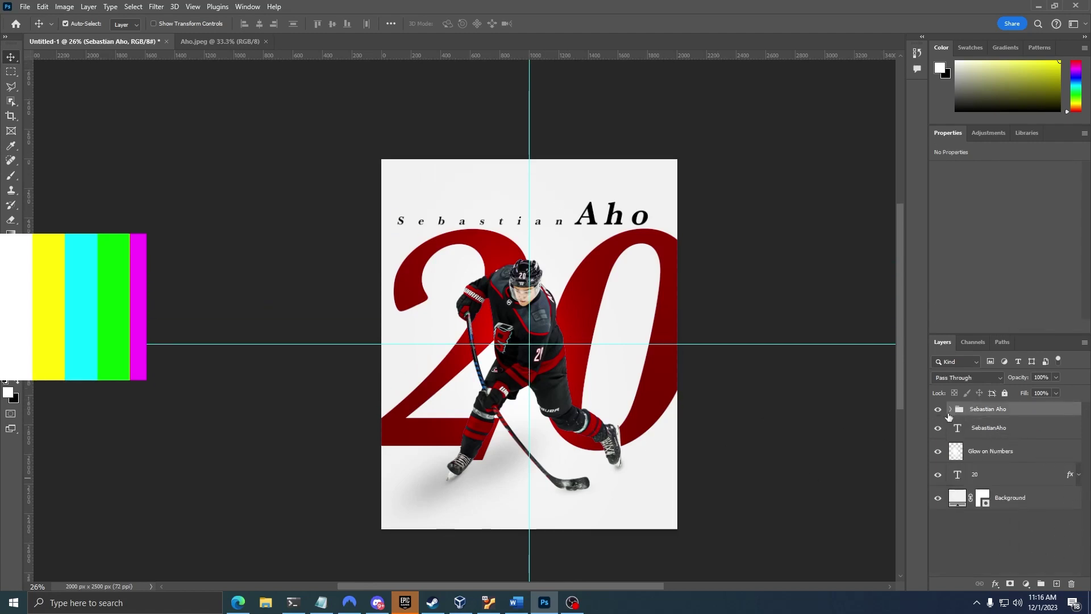
pyautogui.scroll(4, 431, 292)
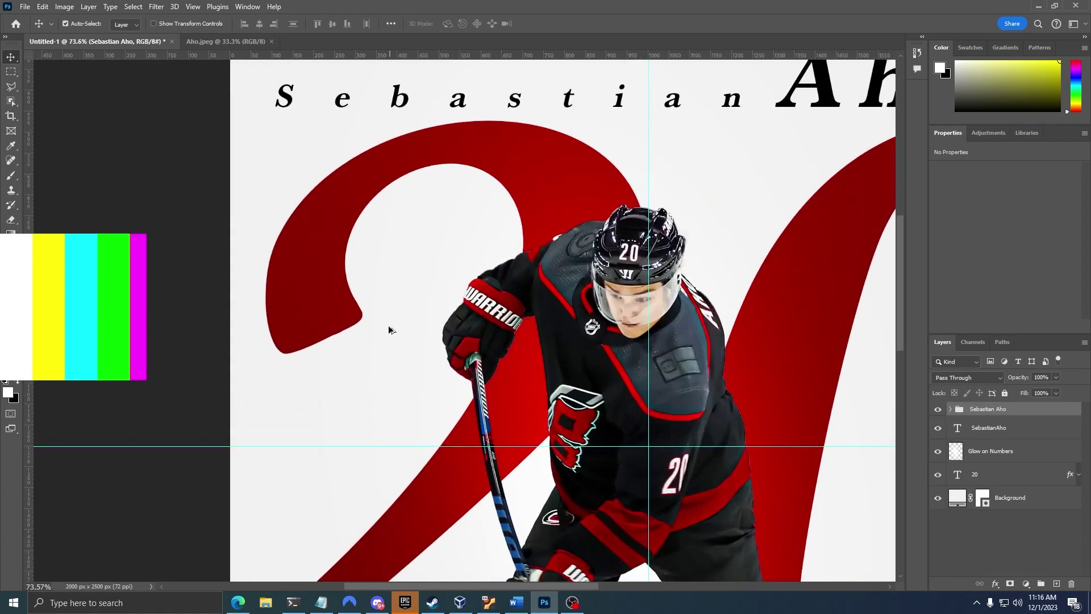
pyautogui.scroll(3, 388, 330)
pyautogui.scroll(-5, 388, 329)
pyautogui.hotkey('ctrl', 'shift', 'alt', 'n')
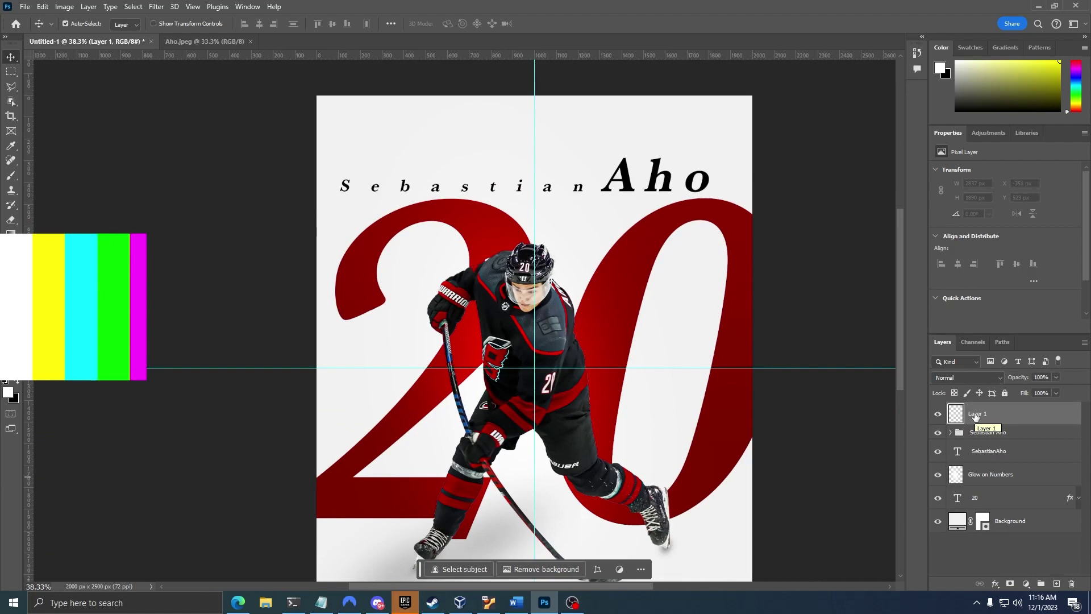
pyautogui.click(1071, 584)
pyautogui.click(482, 225)
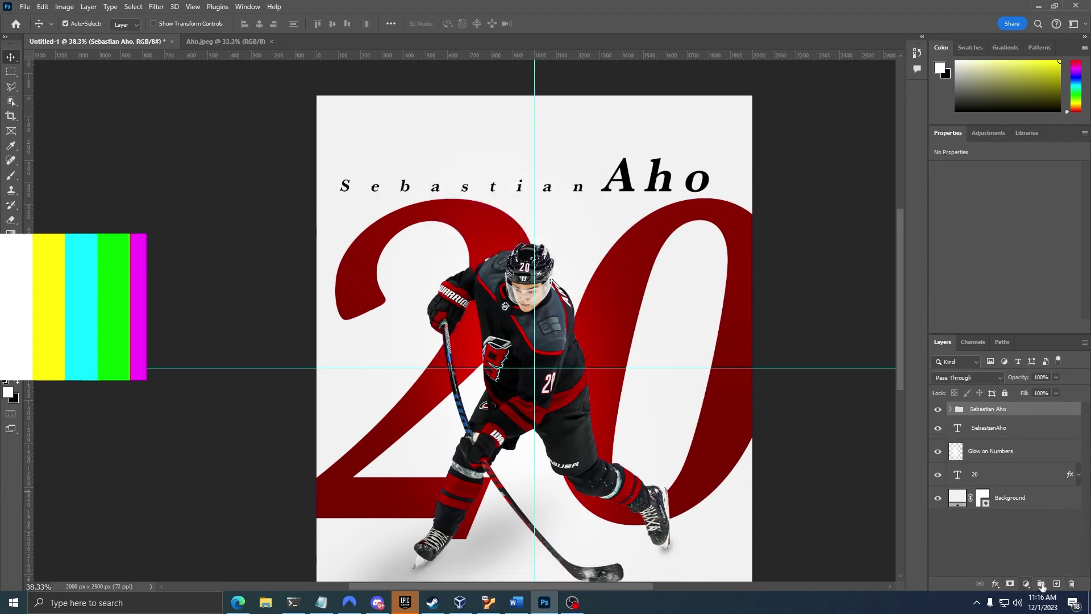
# - Add a Solid Color fill layer in black (000000) above the player's group
pyautogui.click(1026, 584)
pyautogui.click(1029, 398)
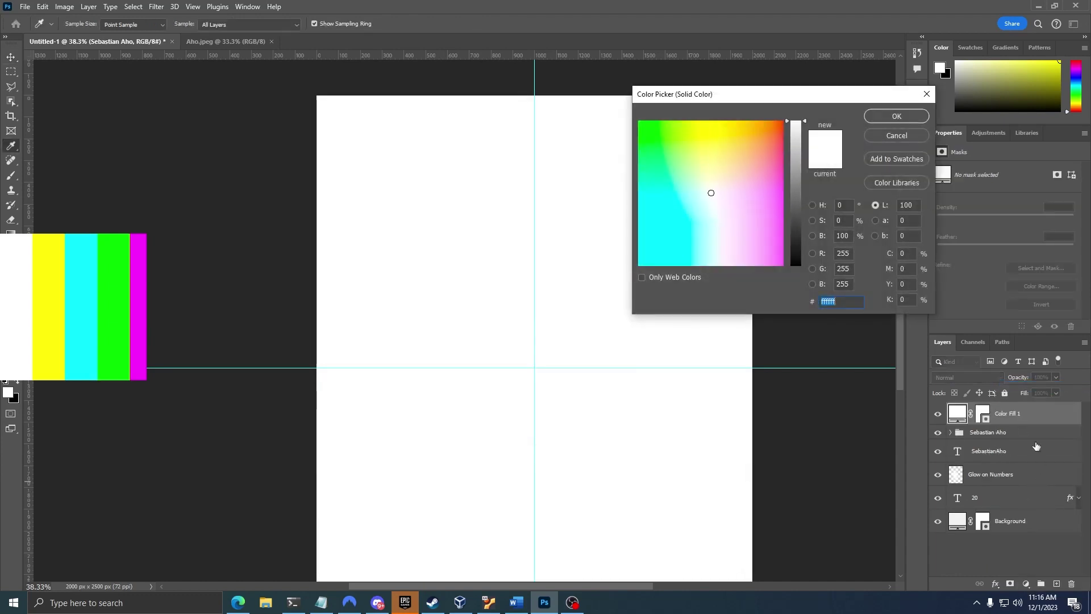
pyautogui.moveTo(795, 123); pyautogui.dragTo(796, 203)
pyautogui.click(924, 117)
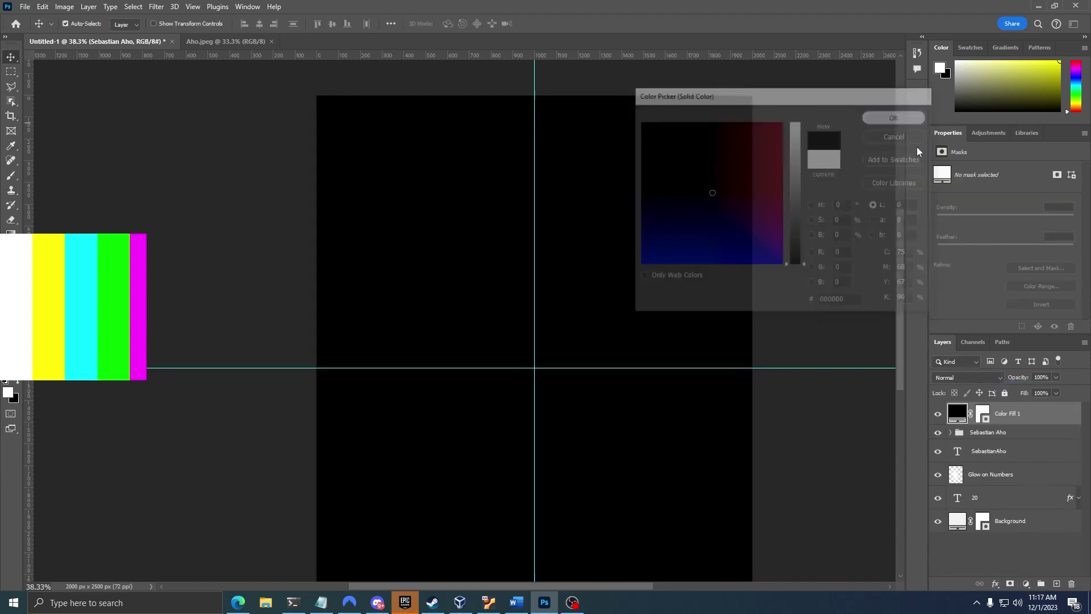
# - Paint one soft black dab at the canvas center on the Color Fill 1 mask with an upright 3200 px oval brush at 90°
pyautogui.click(983, 416)
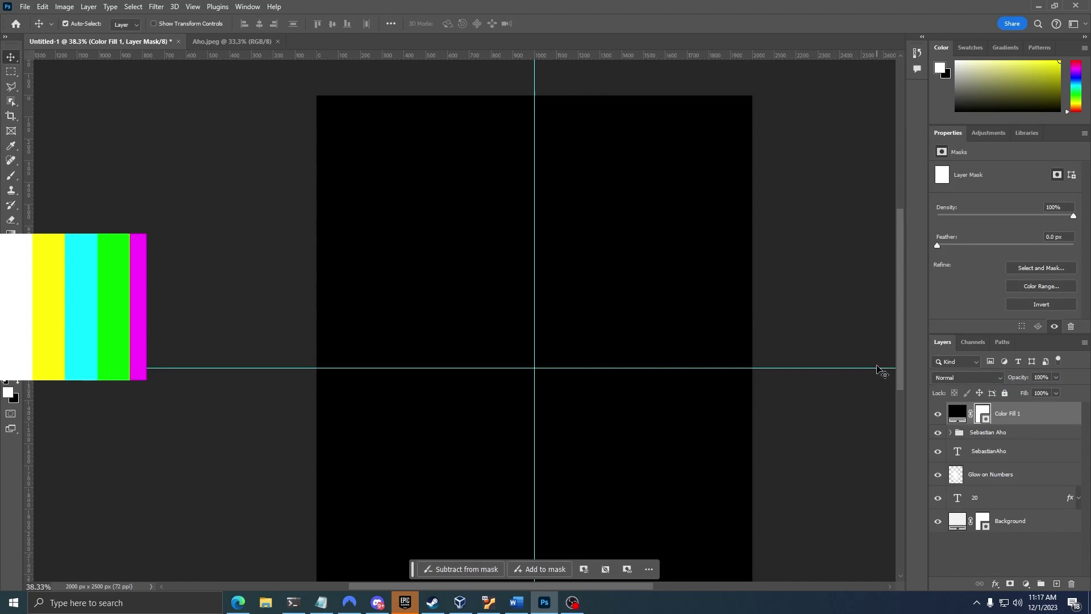
pyautogui.scroll(-3, 523, 255)
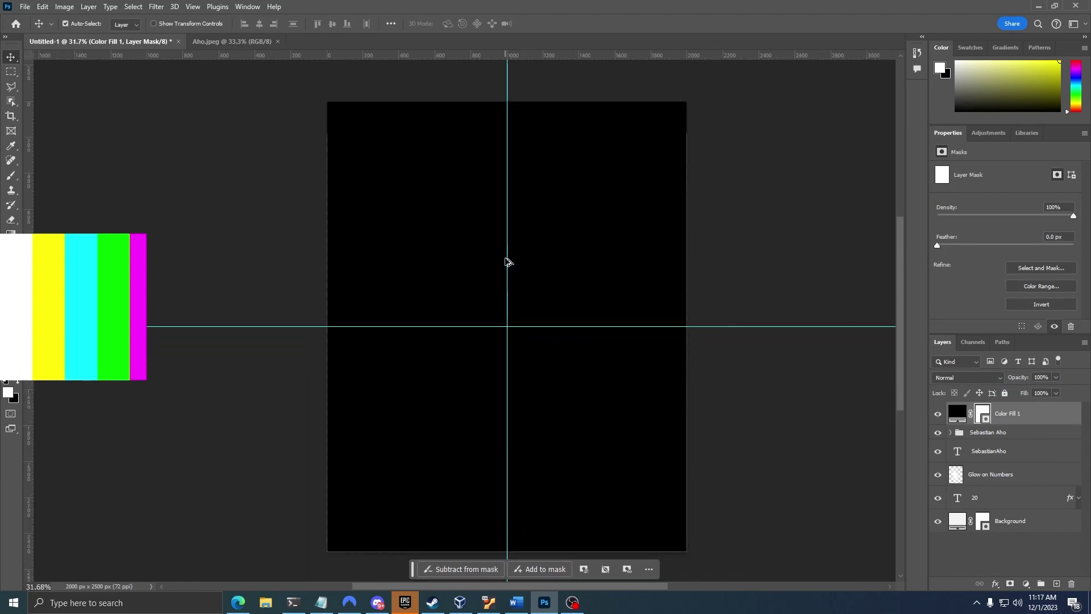
pyautogui.press('b')
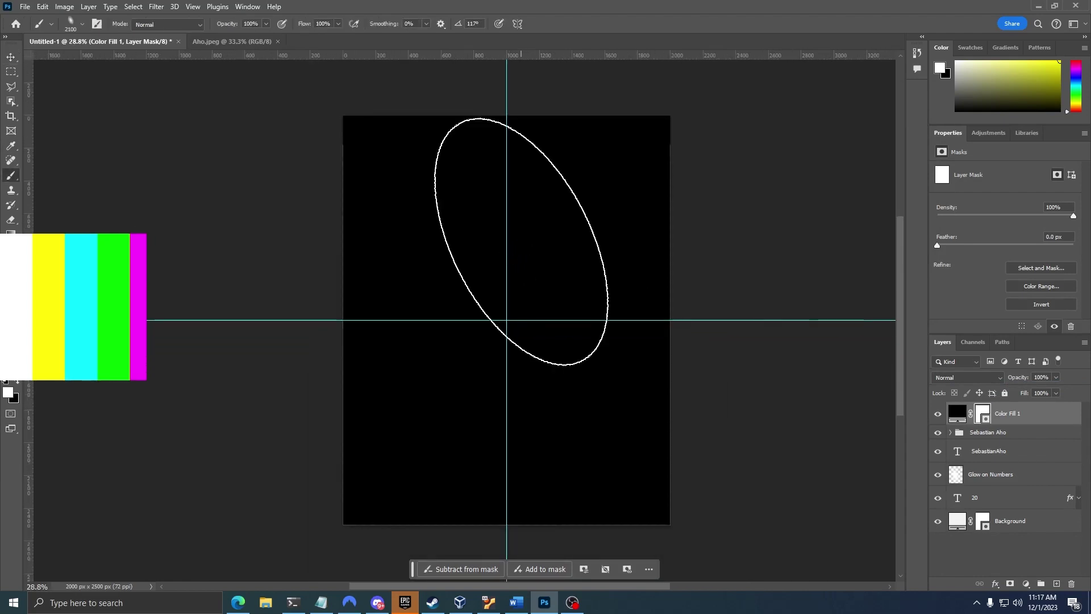
pyautogui.click(82, 24)
pyautogui.moveTo(28, 51); pyautogui.dragTo(36, 38)
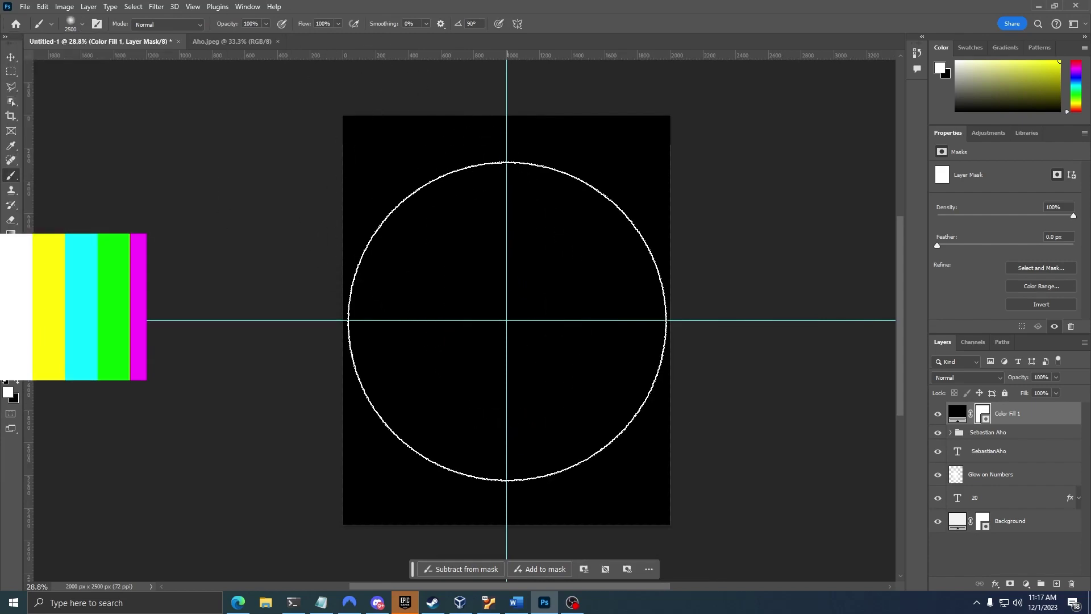
pyautogui.press(']')
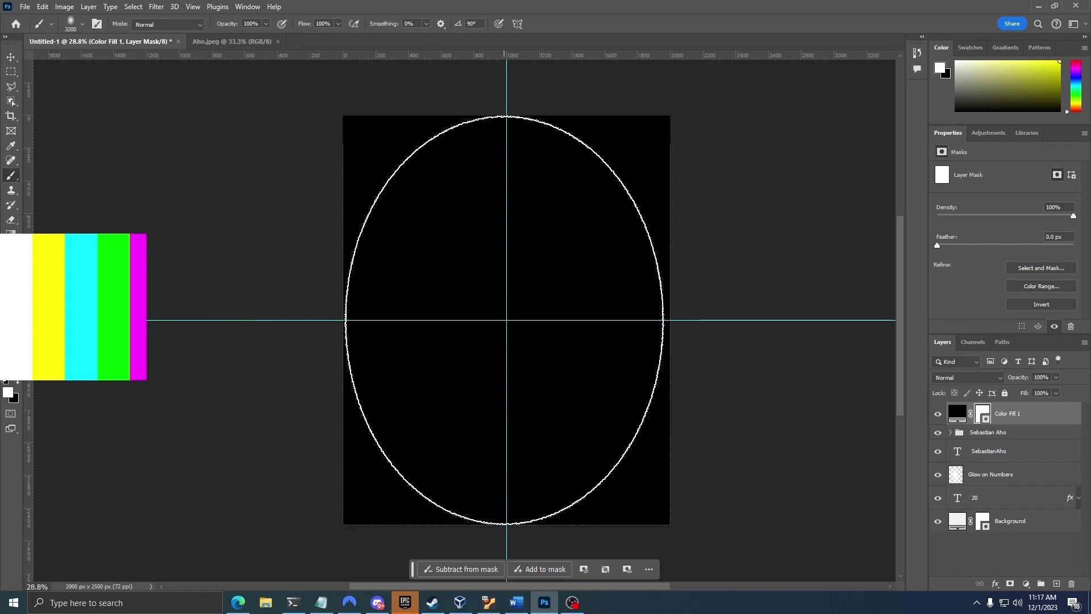
pyautogui.press('x')
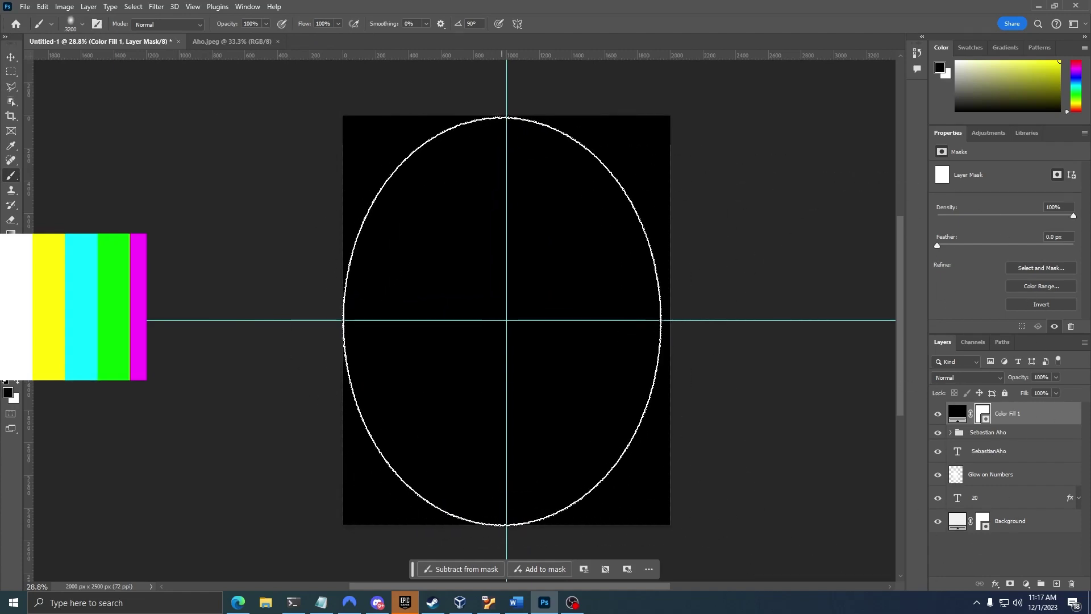
pyautogui.click(506, 321)
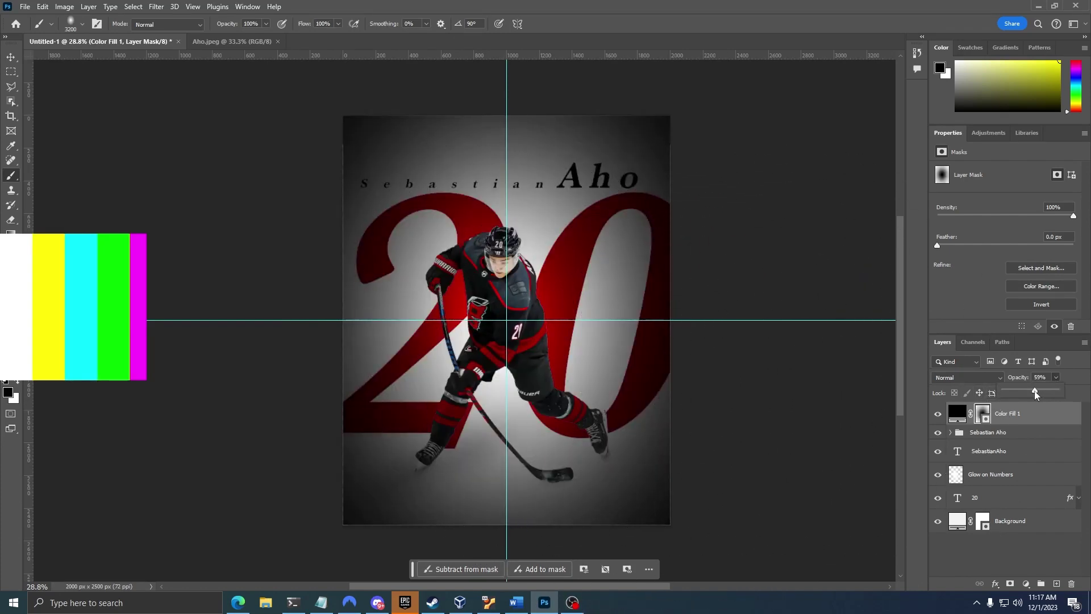
# - Set the Color Fill 1 layer's opacity to 33% and compare the image with and without the vignette
pyautogui.moveTo(1034, 390); pyautogui.dragTo(1007, 377)
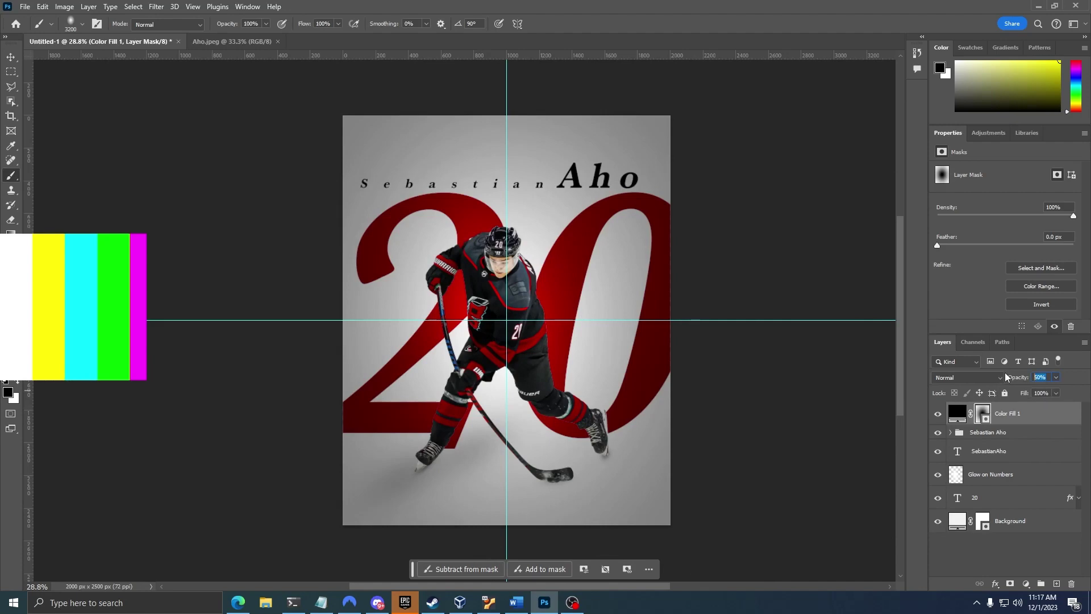
pyautogui.write('33')
pyautogui.press('Return')
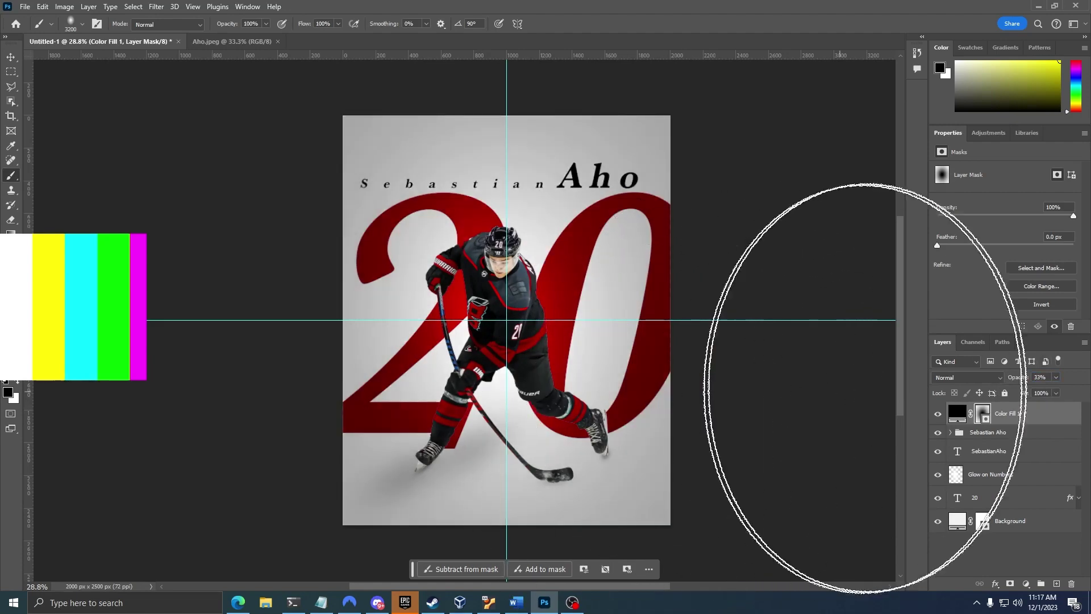
pyautogui.click(937, 414)
pyautogui.click(937, 414)
pyautogui.click(938, 415)
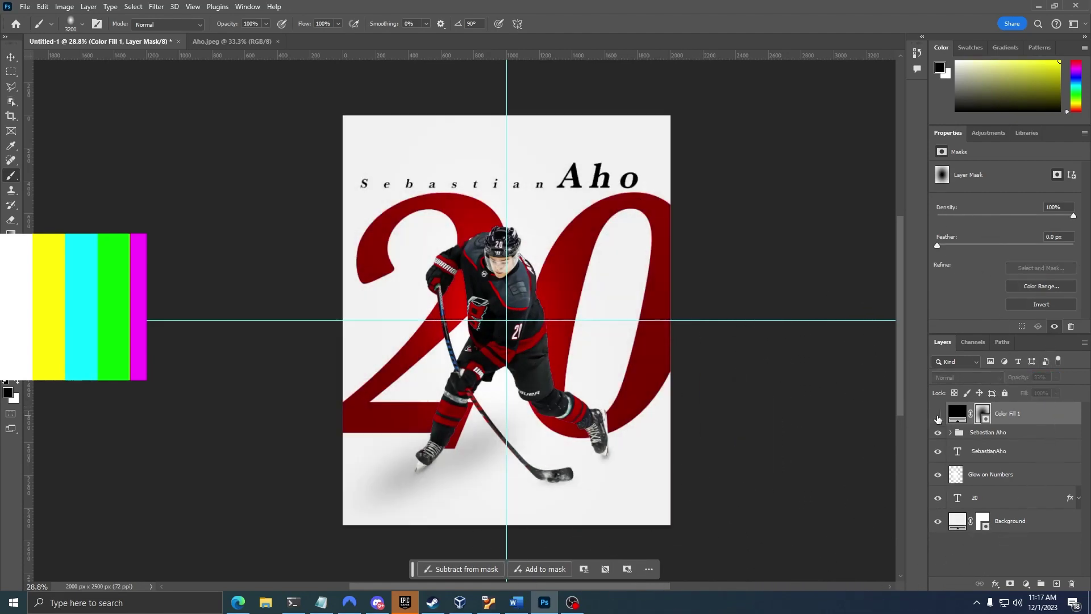
pyautogui.click(938, 415)
# - Add a Solid Color fill layer at the top of the layer stack in a neutral gray with lightness 50
pyautogui.click(1045, 570)
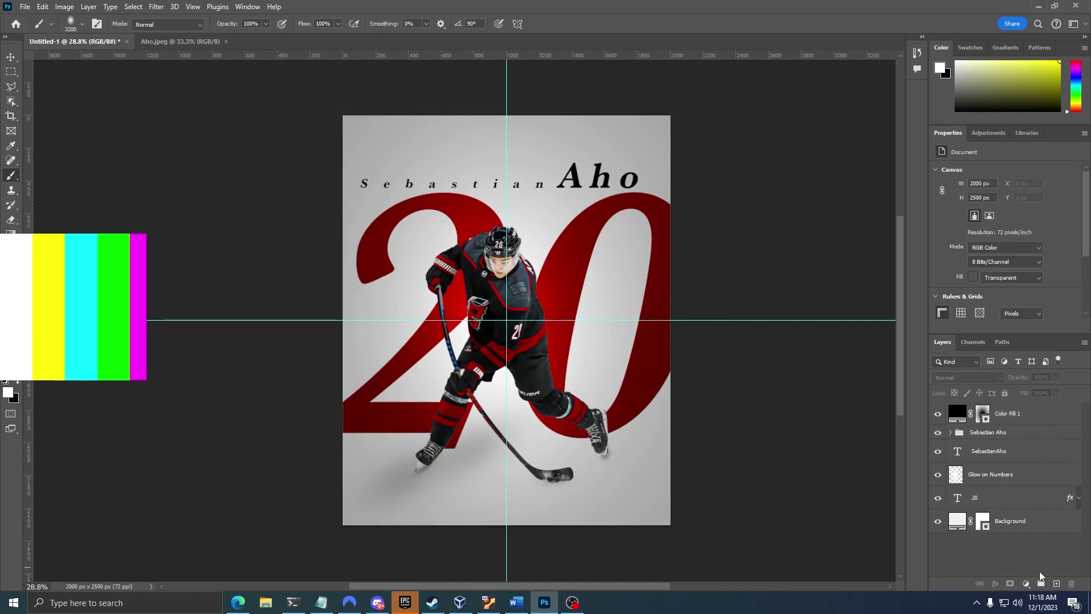
pyautogui.click(1026, 583)
pyautogui.click(1025, 388)
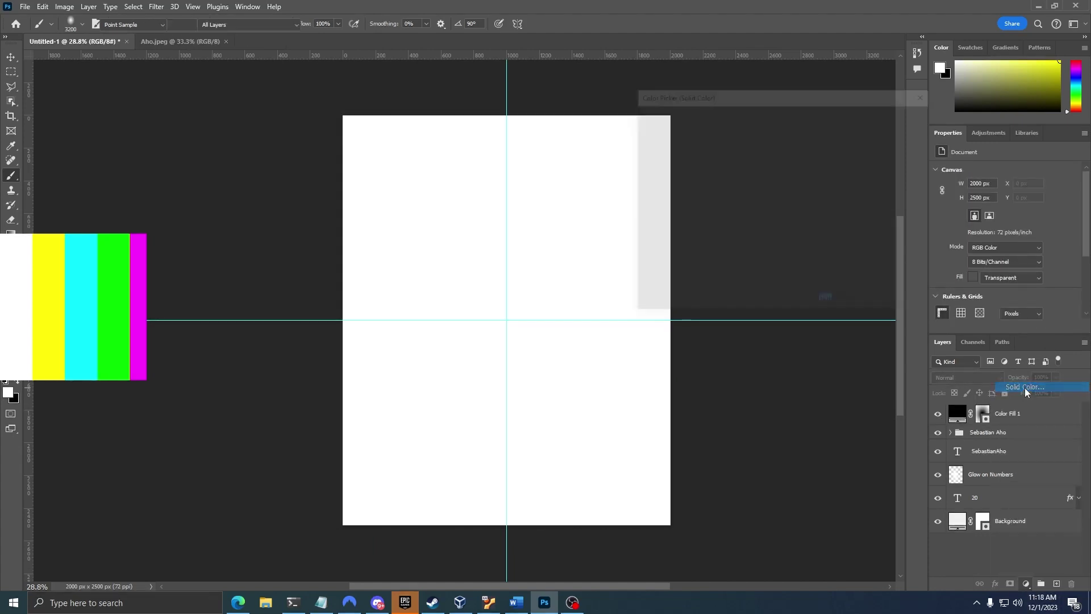
pyautogui.moveTo(913, 208); pyautogui.dragTo(870, 196)
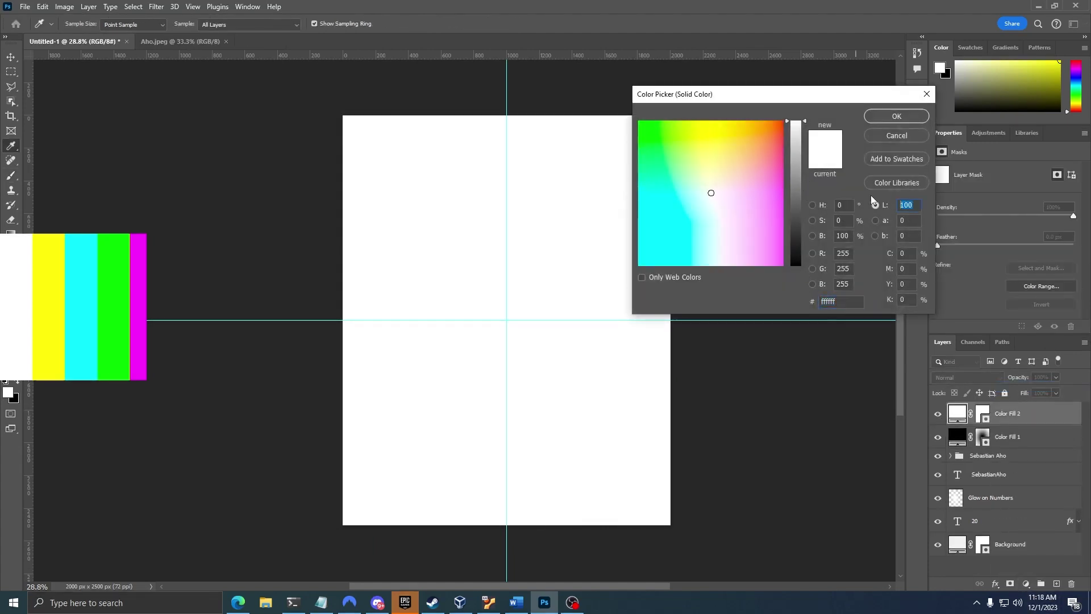
pyautogui.write('50')
pyautogui.press('Return')
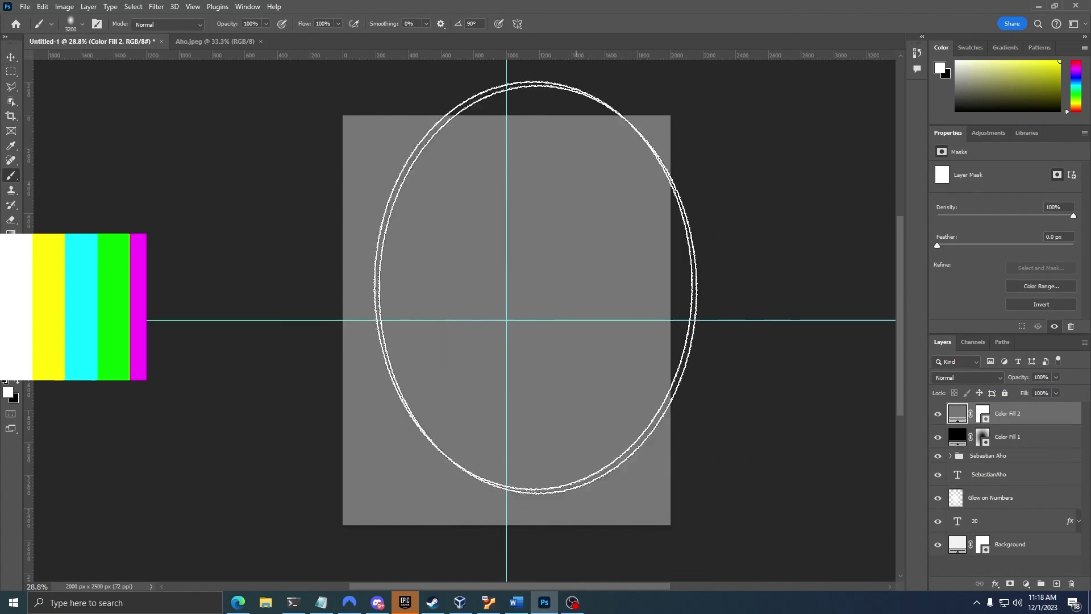
# - Convert the gray Color Fill 2 layer to a smart object and apply 12.5% uniform monochromatic Add Noise to it
pyautogui.click(11, 58)
pyautogui.click(156, 6)
pyautogui.moveTo(227, 182)
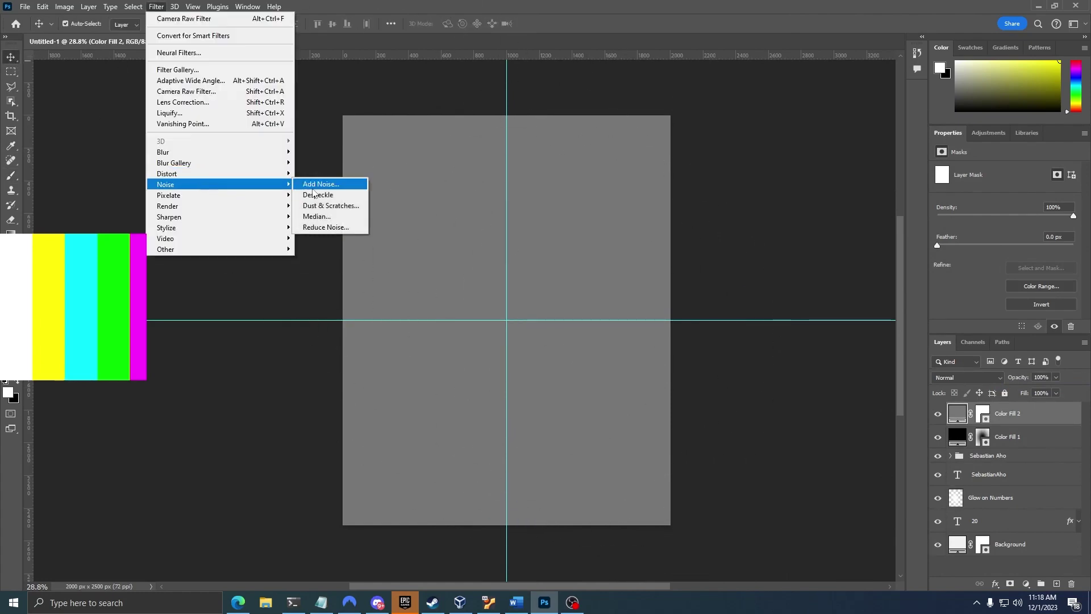
pyautogui.click(318, 181)
pyautogui.click(521, 224)
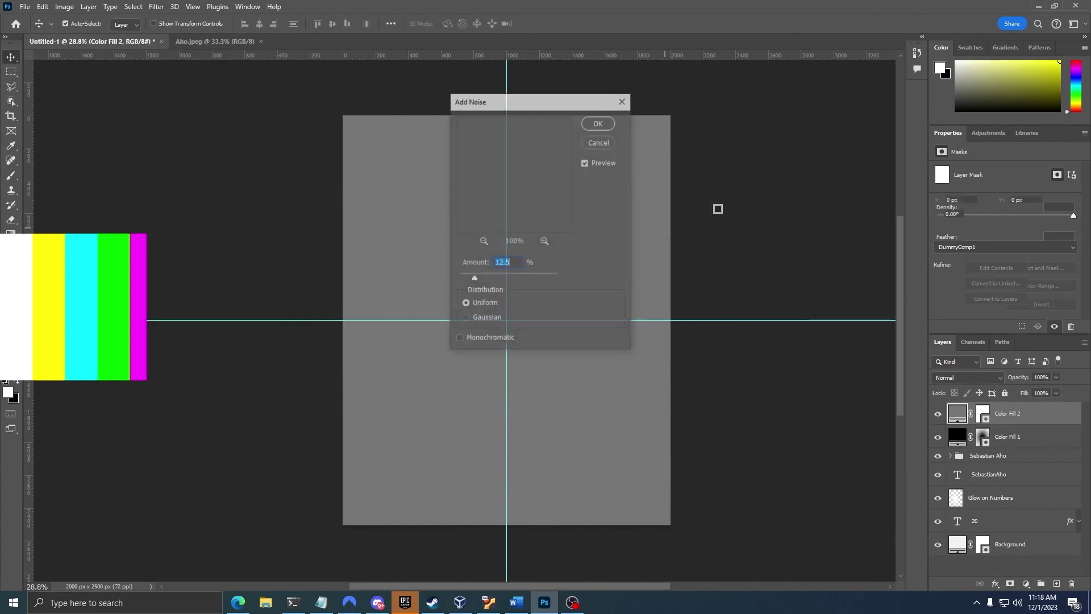
pyautogui.moveTo(519, 112); pyautogui.dragTo(677, 114)
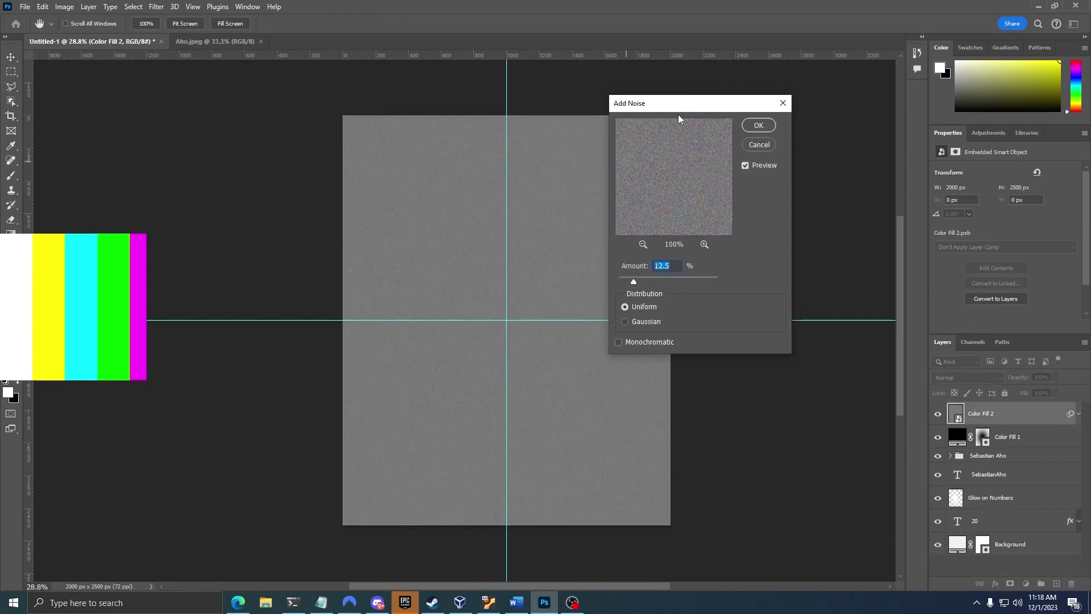
pyautogui.click(649, 341)
pyautogui.click(759, 125)
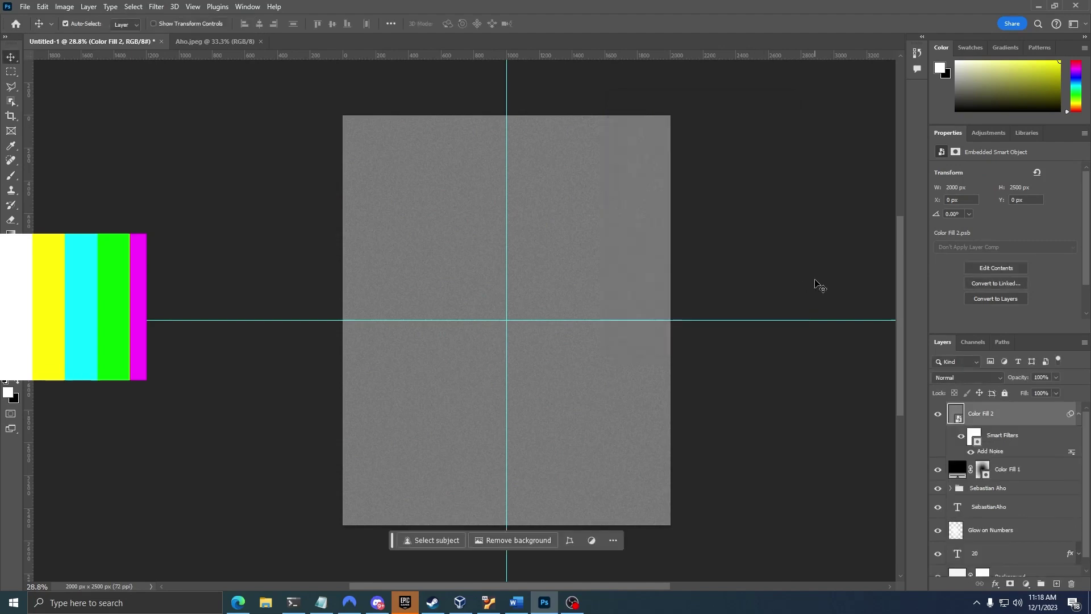
# - Set the noise layer's blend mode to Overlay and inspect the grain up close on the player and numbers
pyautogui.click(987, 378)
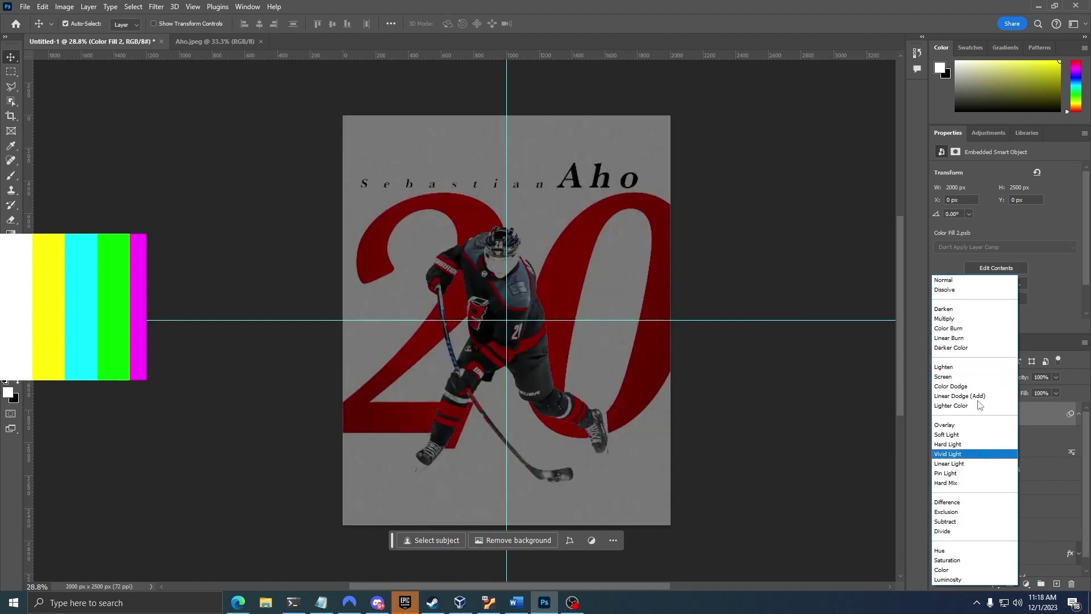
pyautogui.click(973, 427)
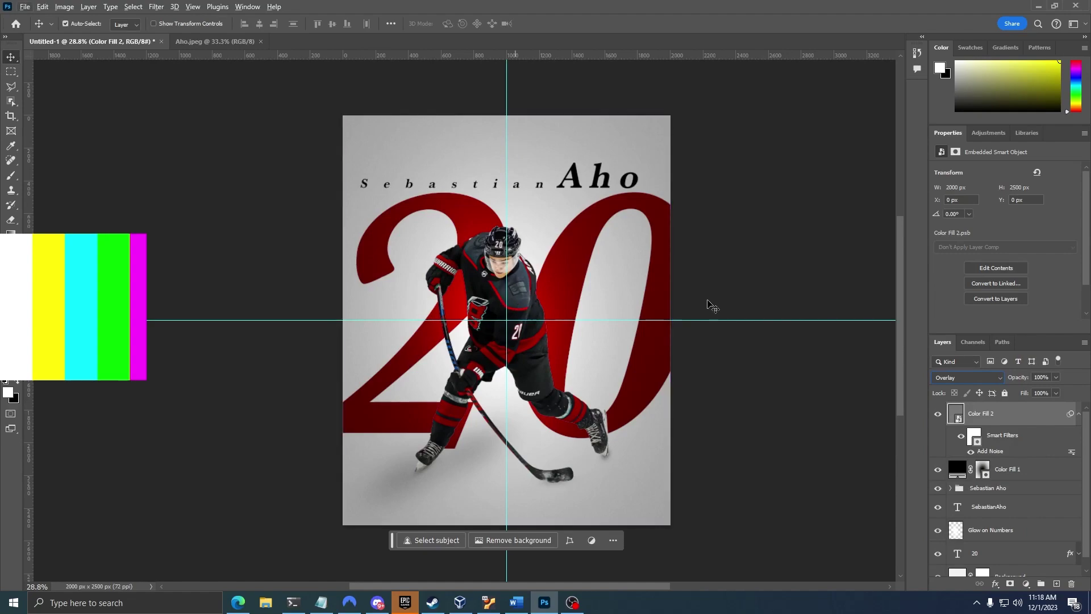
pyautogui.click(708, 305)
pyautogui.scroll(1, 440, 296)
pyautogui.scroll(20, 456, 307)
pyautogui.scroll(-8, 470, 341)
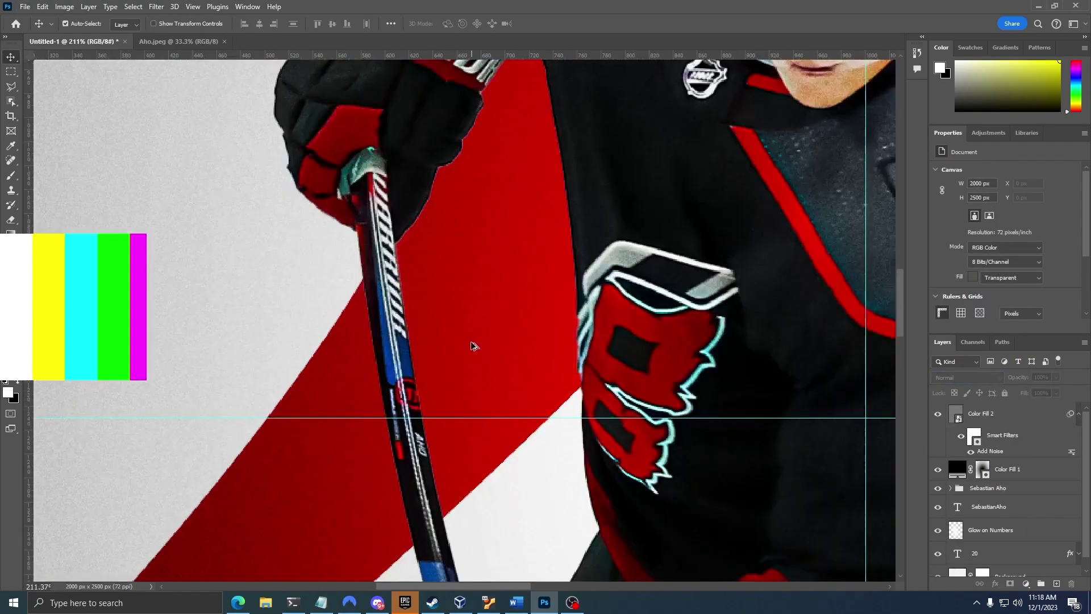
# - Set the Add Noise amount on the Color Fill 2 smart object to 12% and review the grain across the whole graphic
pyautogui.scroll(3, 705, 279)
pyautogui.scroll(-10, 706, 280)
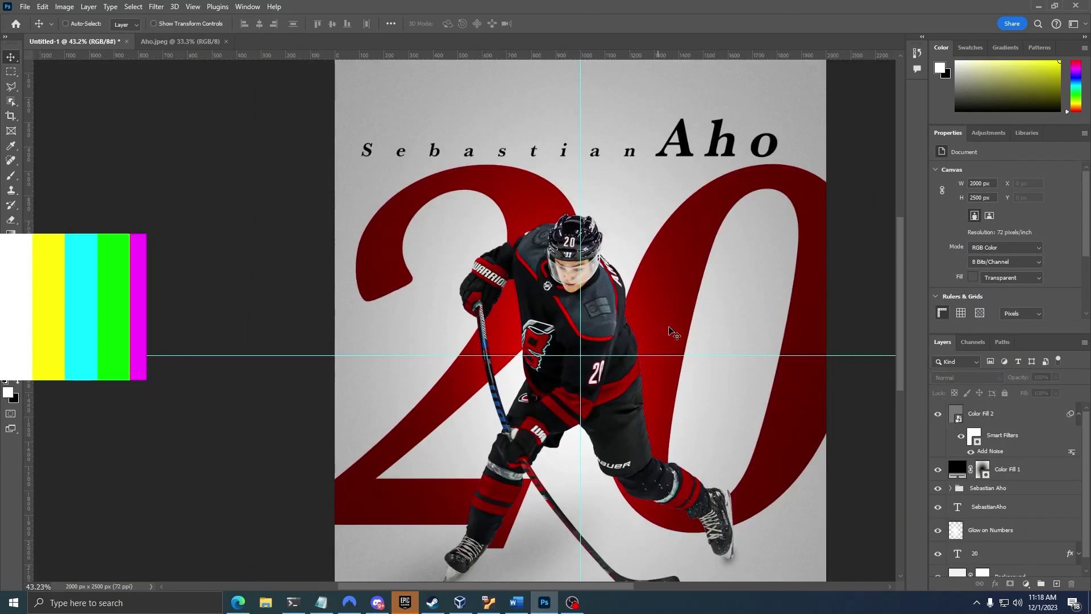
pyautogui.click(1033, 425)
pyautogui.doubleClick(990, 451)
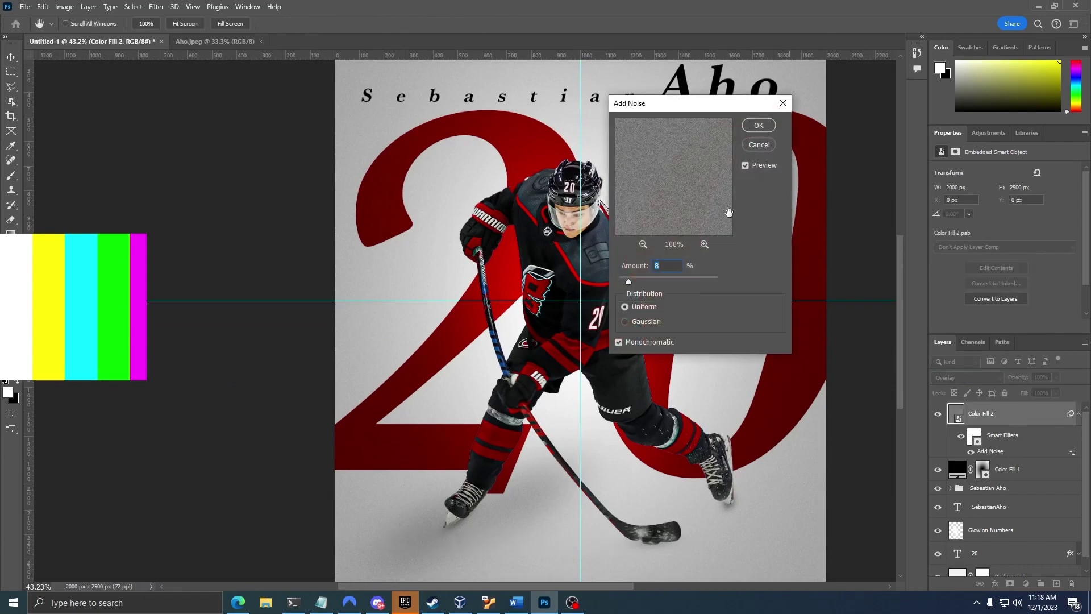
pyautogui.click(759, 125)
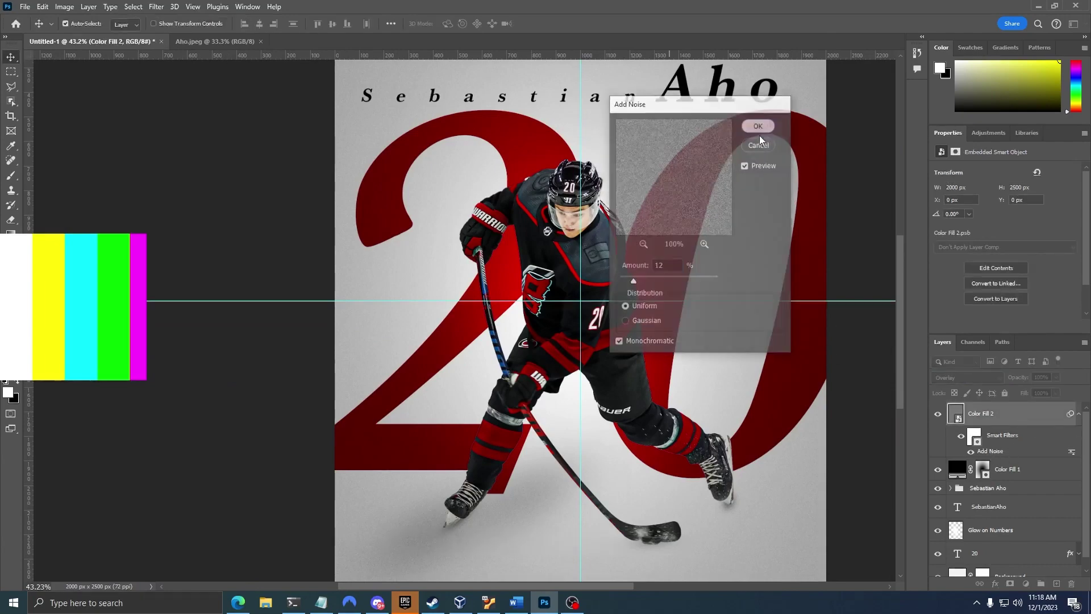
pyautogui.scroll(5, 586, 238)
pyautogui.scroll(-5, 591, 296)
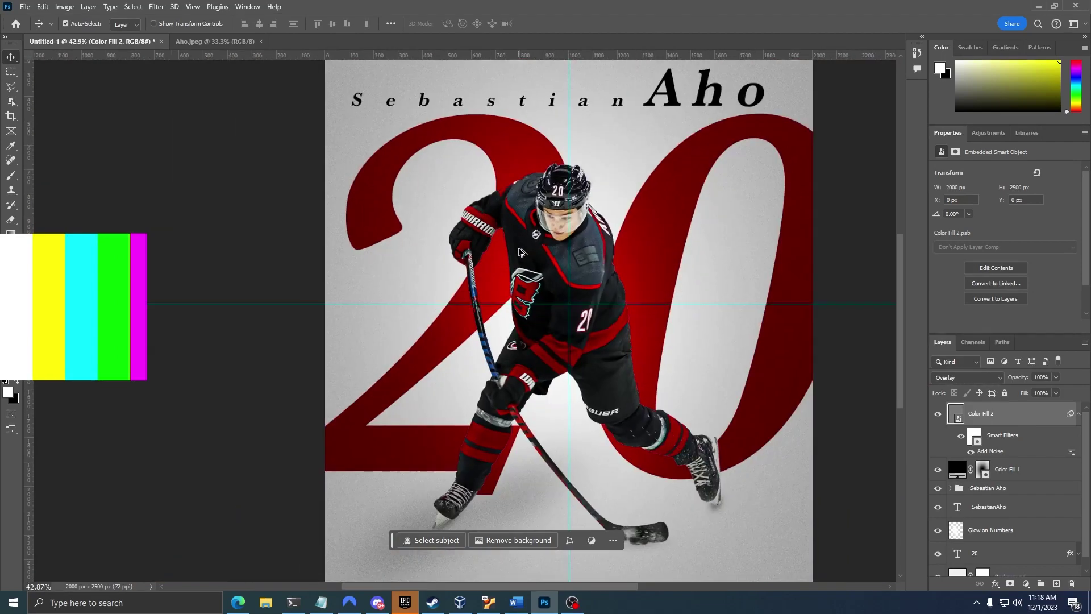
pyautogui.scroll(-3, 600, 360)
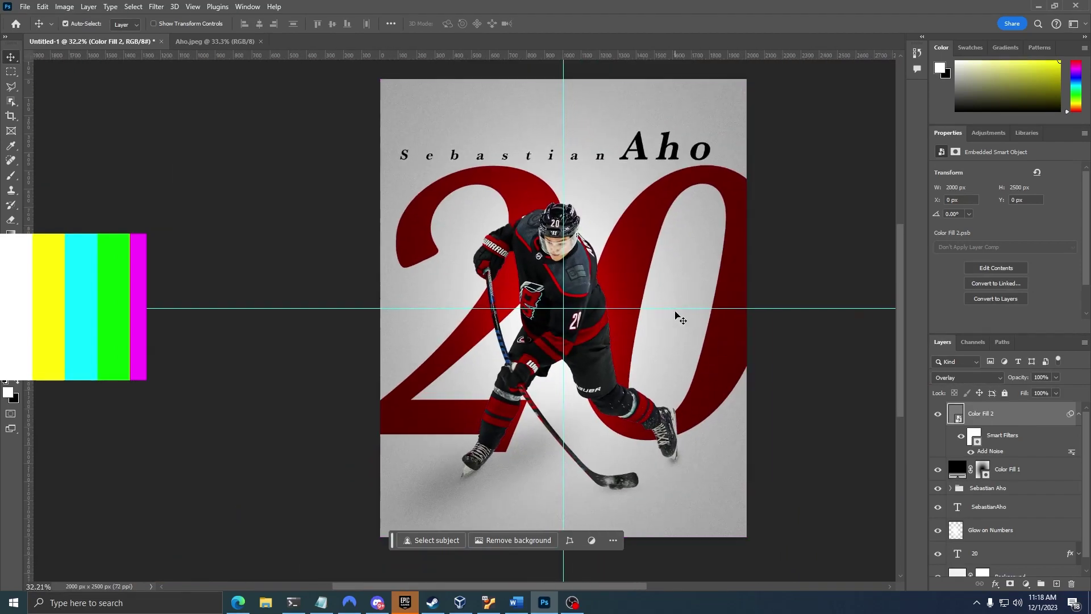
pyautogui.scroll(2, 341, 401)
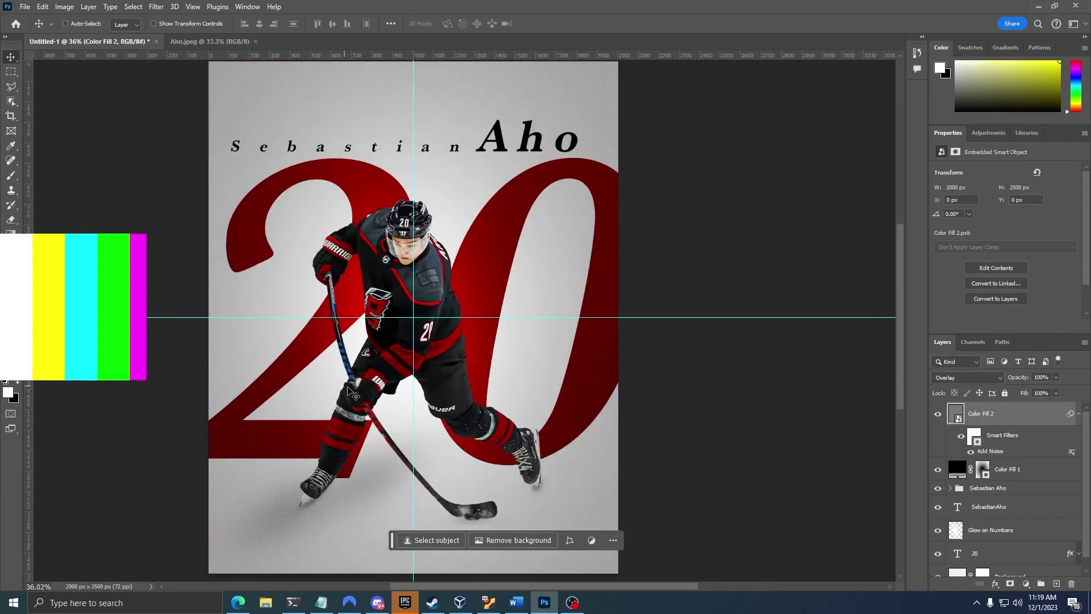
pyautogui.scroll(-5, 313, 398)
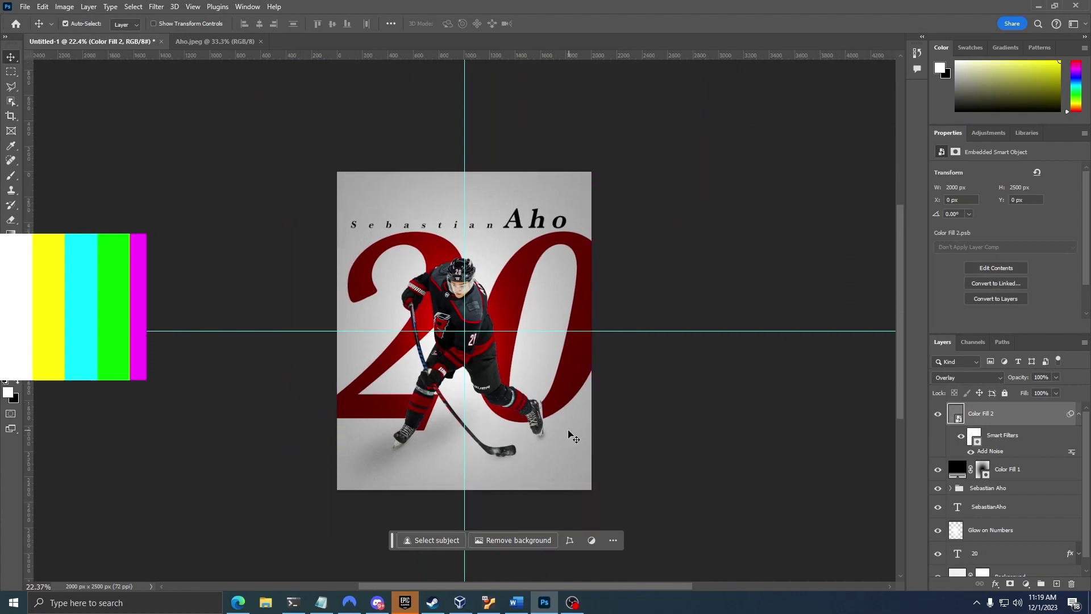
# - Check the fill color of the Background layer in the Color Picker
pyautogui.scroll(-1, 1019, 542)
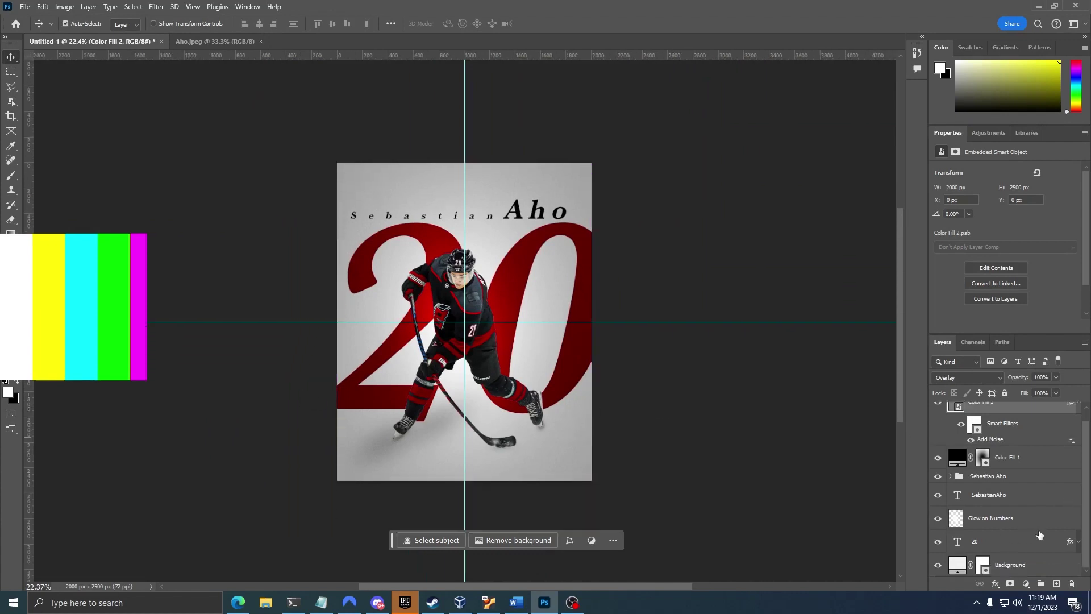
pyautogui.doubleClick(961, 565)
pyautogui.click(895, 127)
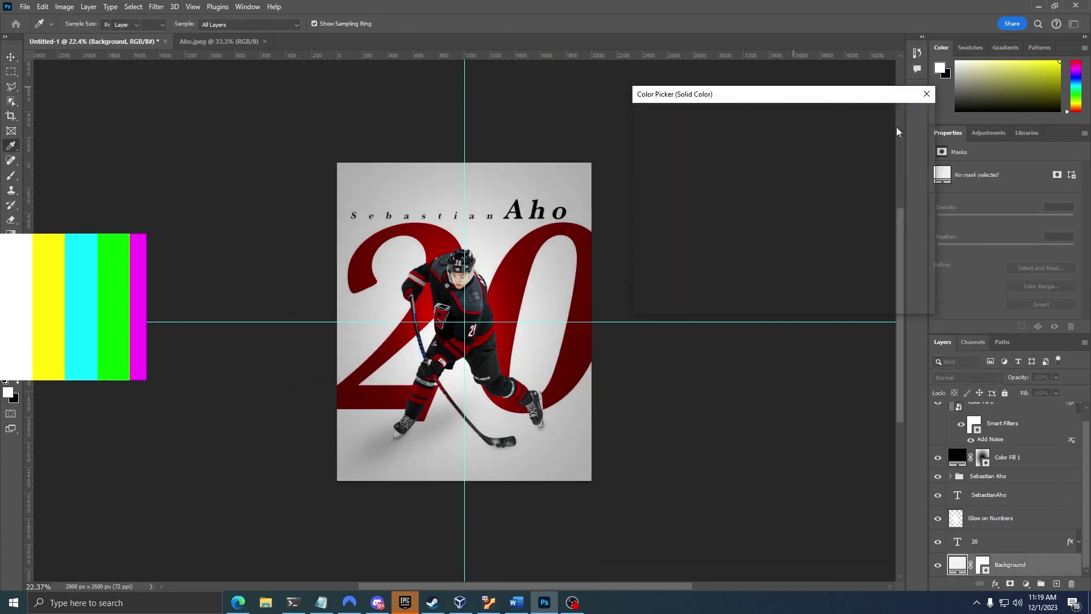
# - Set the opacity of the Color Fill 1 vignette layer to 20%
pyautogui.scroll(1, 997, 475)
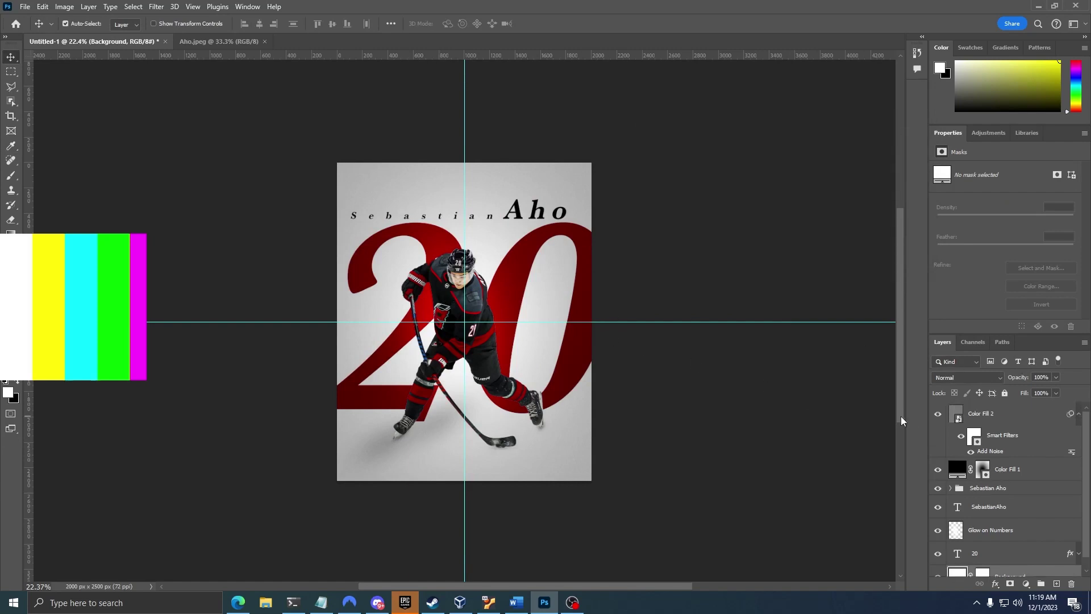
pyautogui.click(1015, 478)
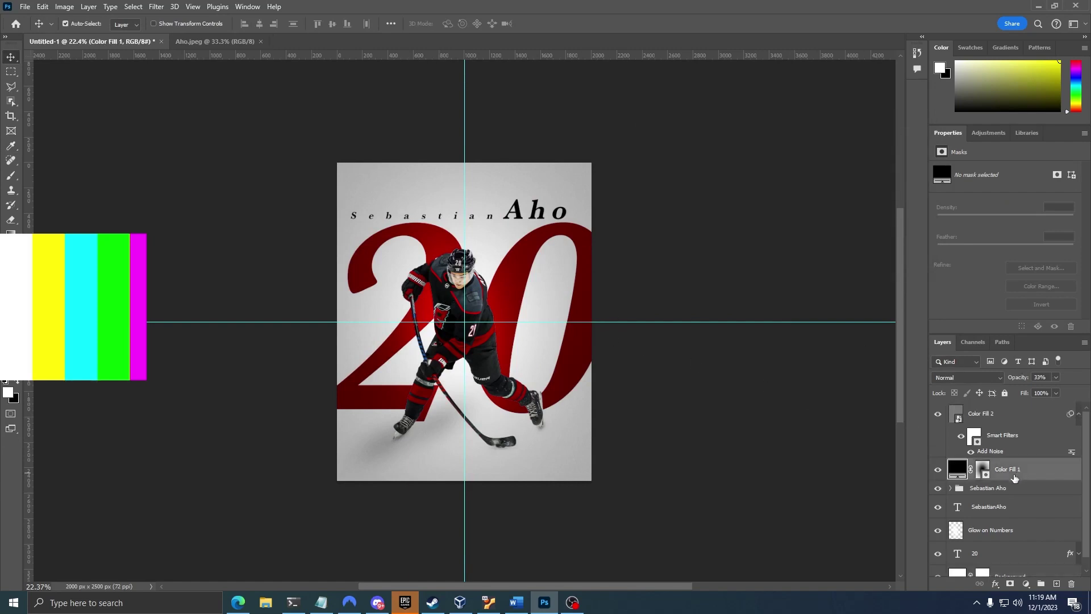
pyautogui.click(1054, 392)
pyautogui.moveTo(1043, 392); pyautogui.dragTo(1041, 392)
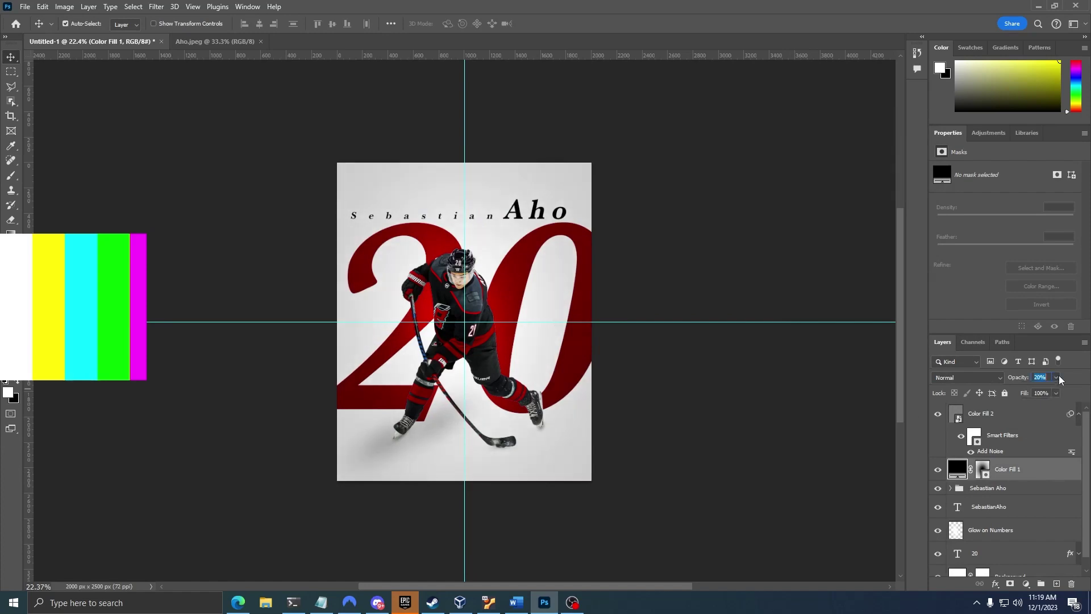